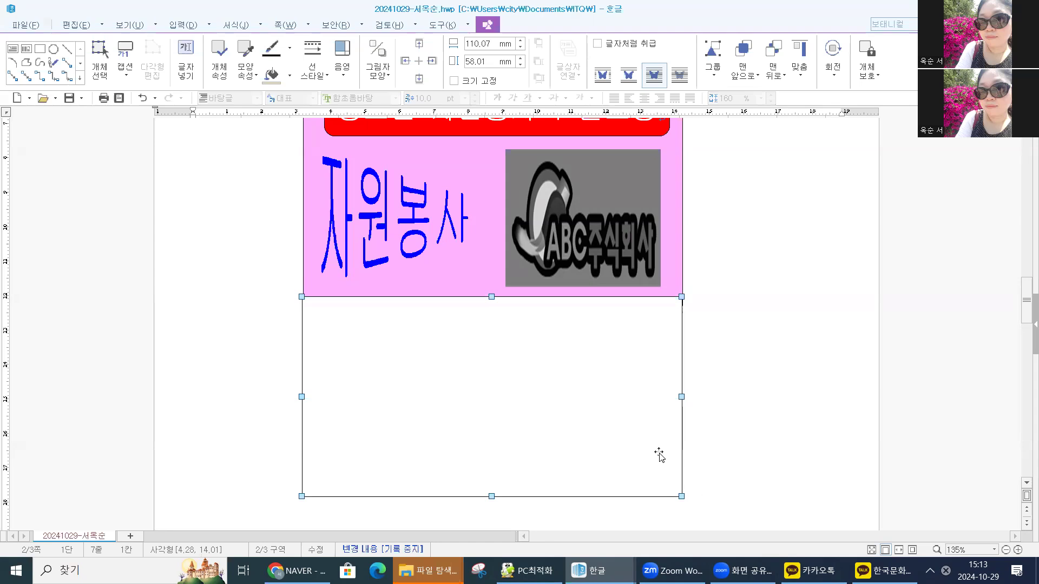
Move the empty rectangle under the pink box slightly up and set its size to 110 × 70 mm with the size fixed
drag(660, 455, 660, 450)
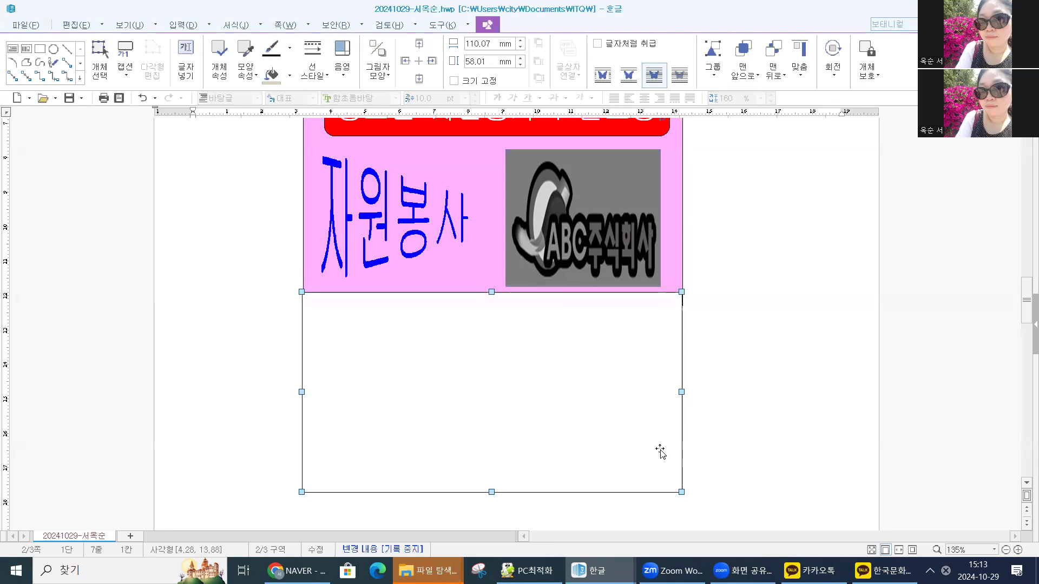
double_click(462, 388)
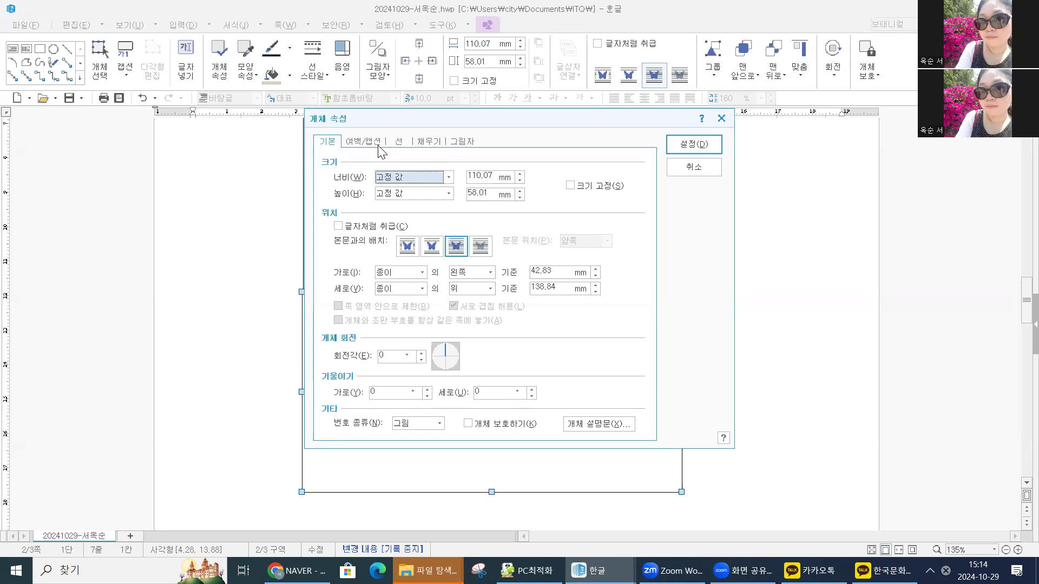
click(499, 177)
drag(493, 176, 345, 163)
text(110)
key(Tab)
text(70)
click(570, 186)
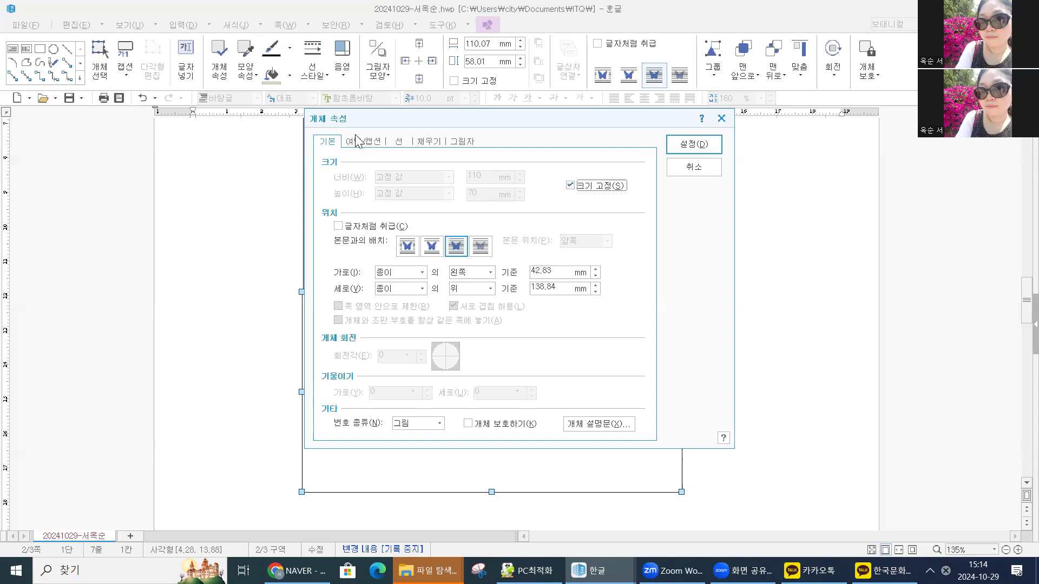
Give the large rectangle rounded corners (둥근 모양)
click(399, 143)
click(389, 295)
click(342, 300)
click(388, 297)
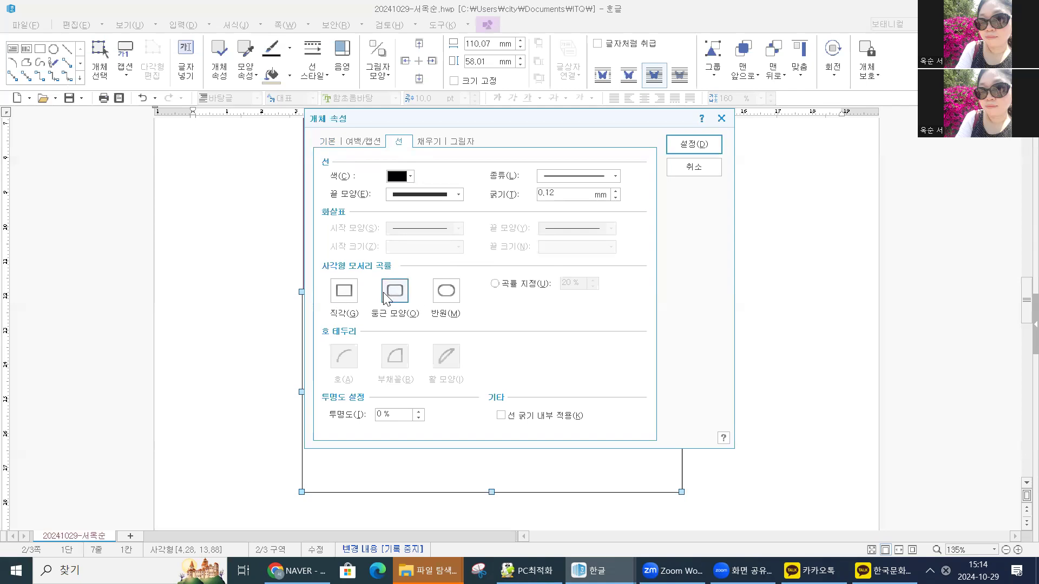
Fill the large rounded rectangle with a light peach face colour and apply the properties
click(430, 141)
click(409, 209)
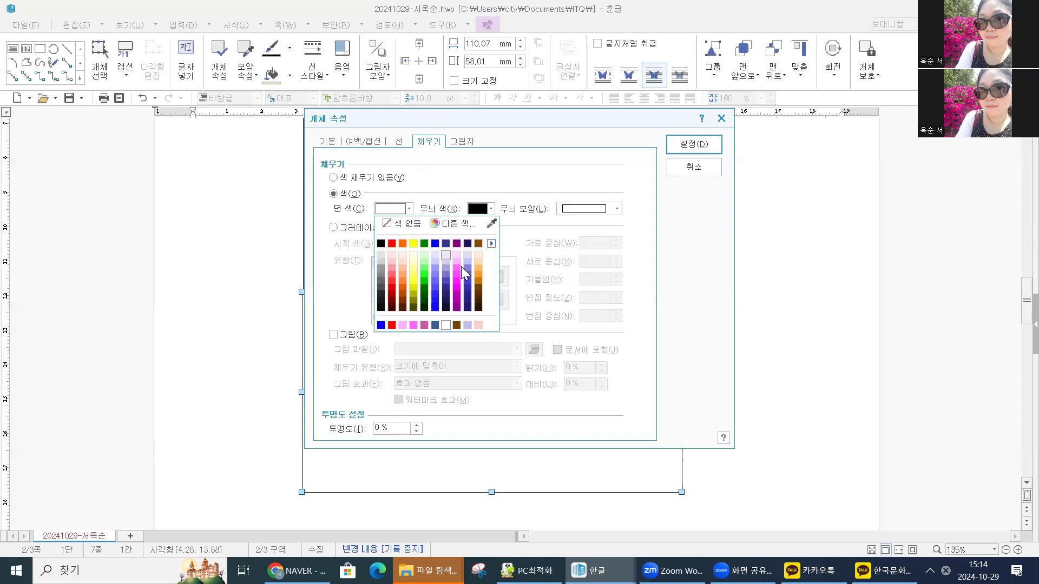
click(476, 255)
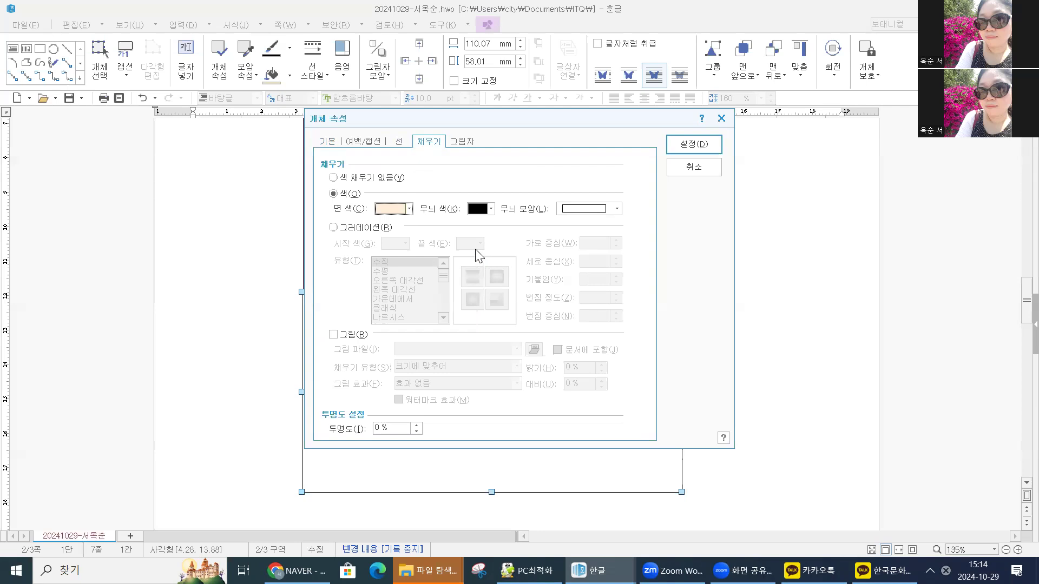
click(709, 144)
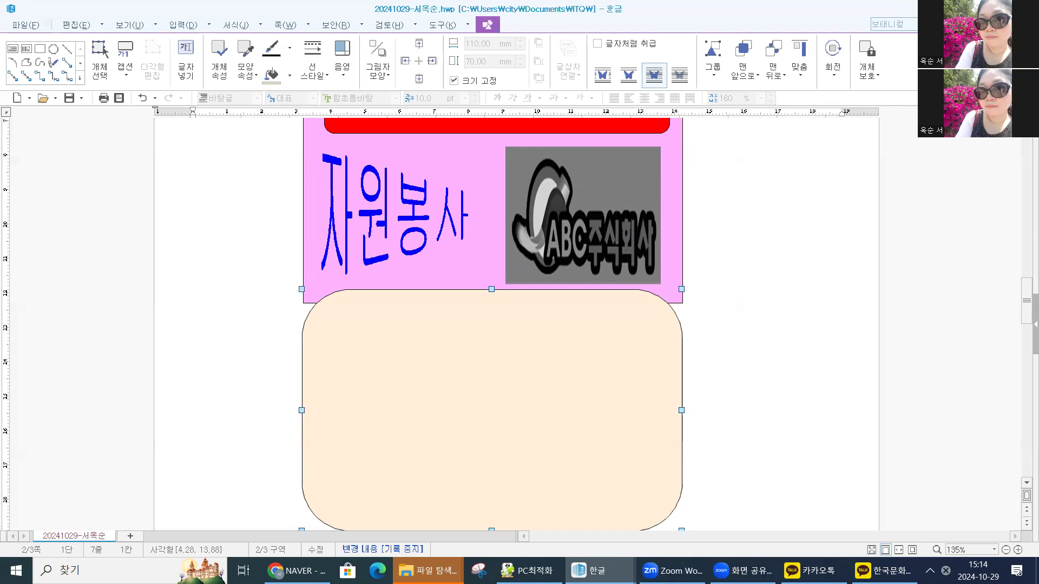
Draw a small rectangle about 15.5 × 5.8 mm inside the peach box near its upper-left corner
scroll(491, 324, down, 2)
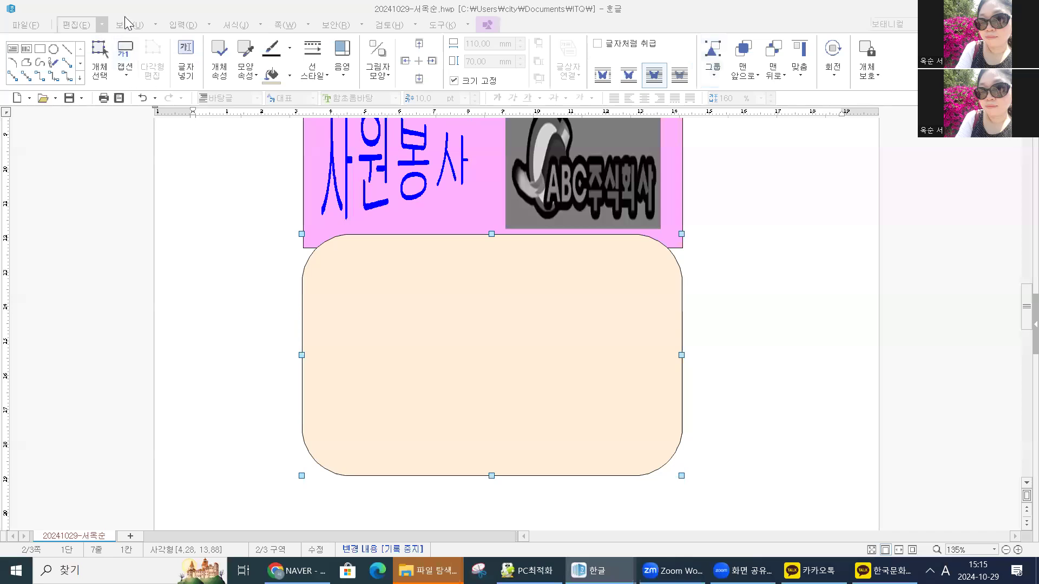
click(177, 26)
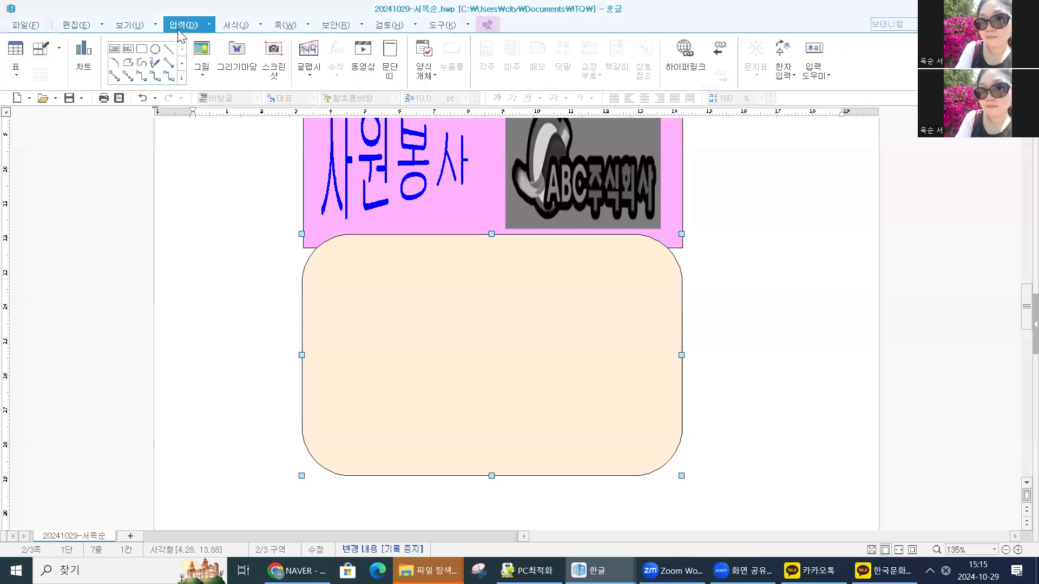
click(141, 49)
drag(326, 277, 379, 296)
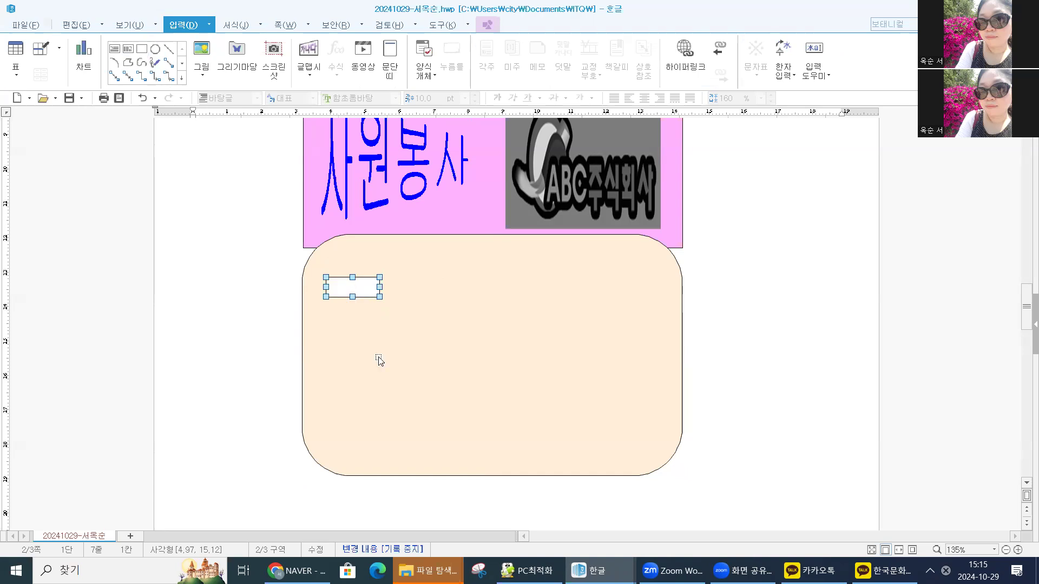
Set the small rectangle's size to 15 mm wide and 8 mm high, and fix the size
double_click(357, 292)
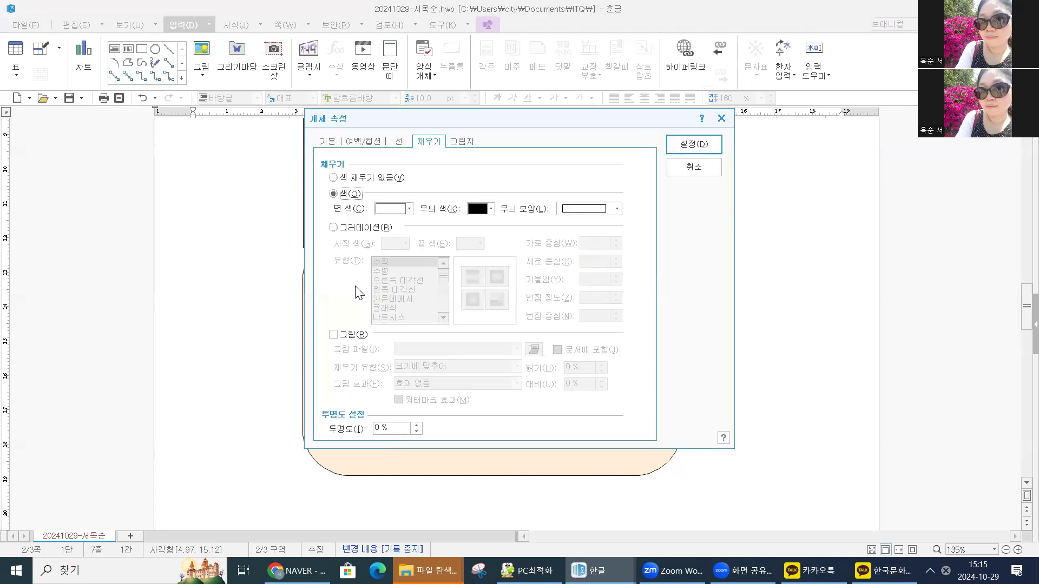
click(334, 141)
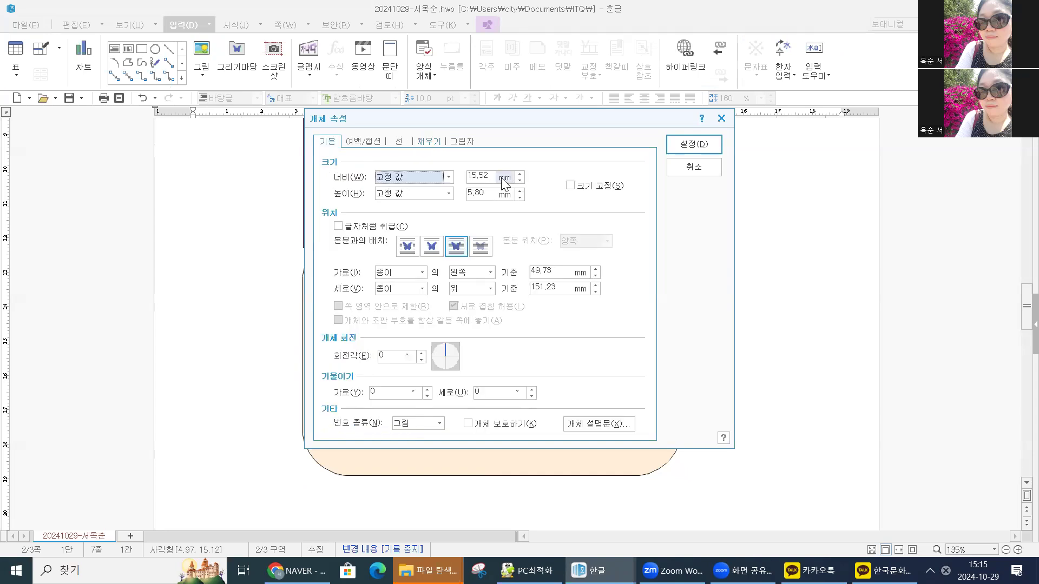
key(Tab)
text(15)
key(Tab)
key(Tab)
text(8)
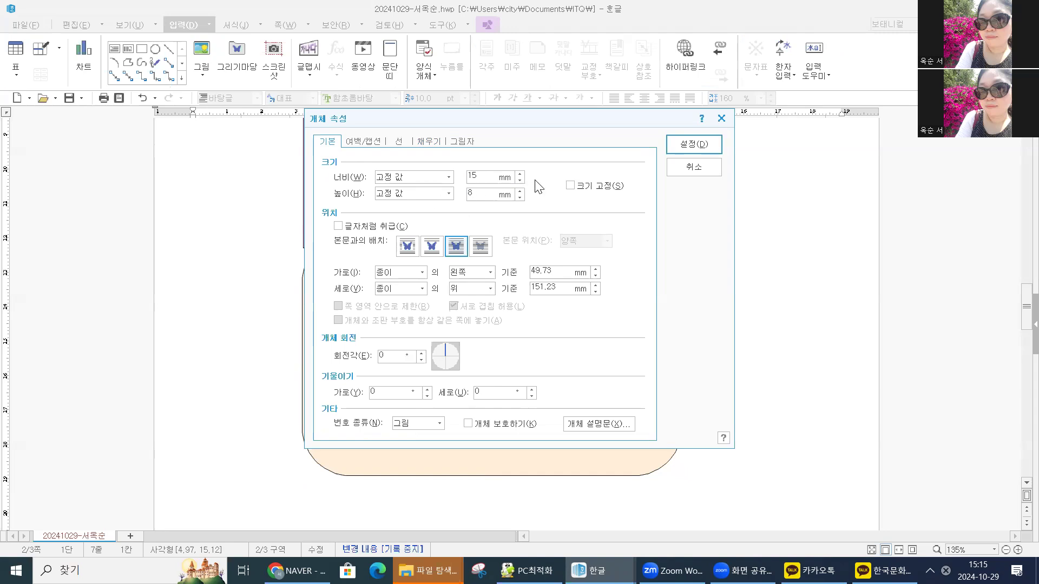
click(578, 187)
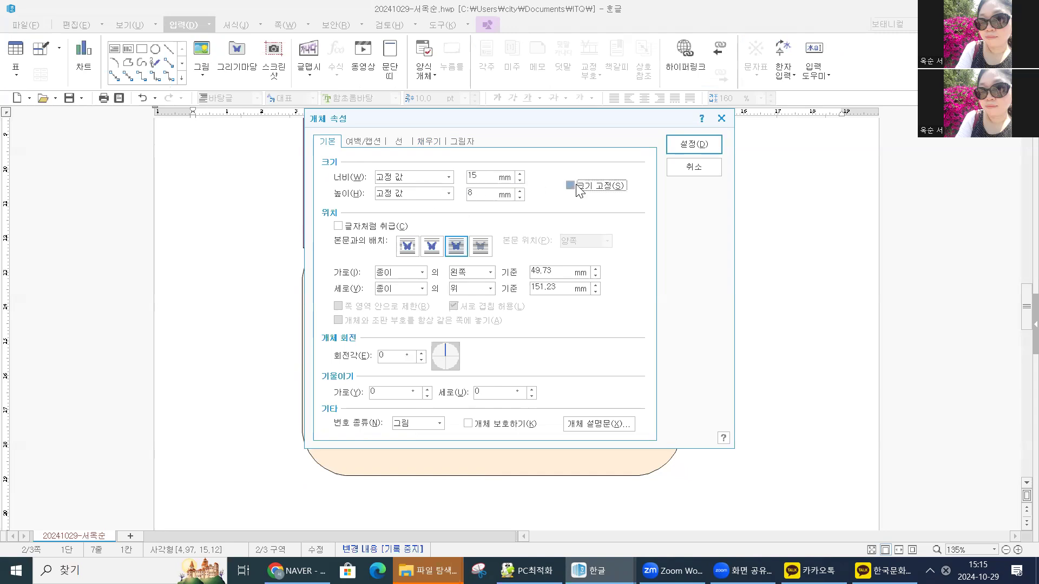
Fill the small rectangle with solid green and apply the properties
click(427, 143)
click(408, 209)
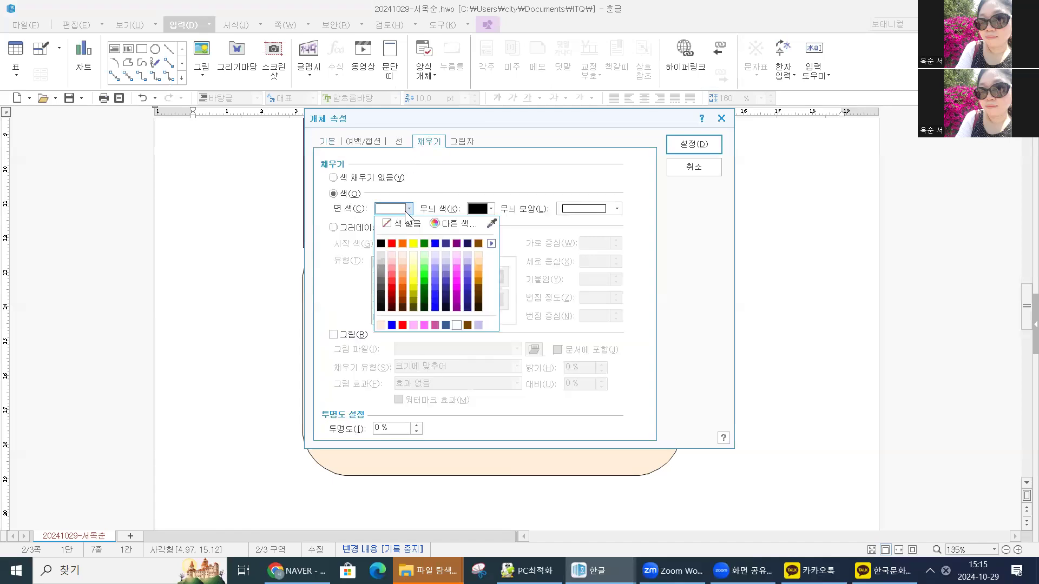
click(423, 244)
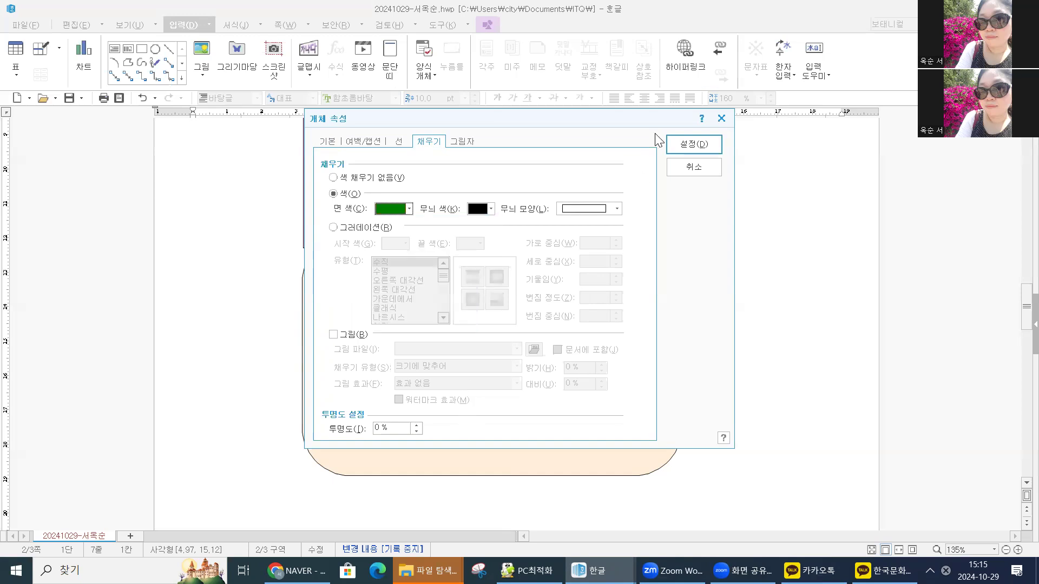
click(697, 147)
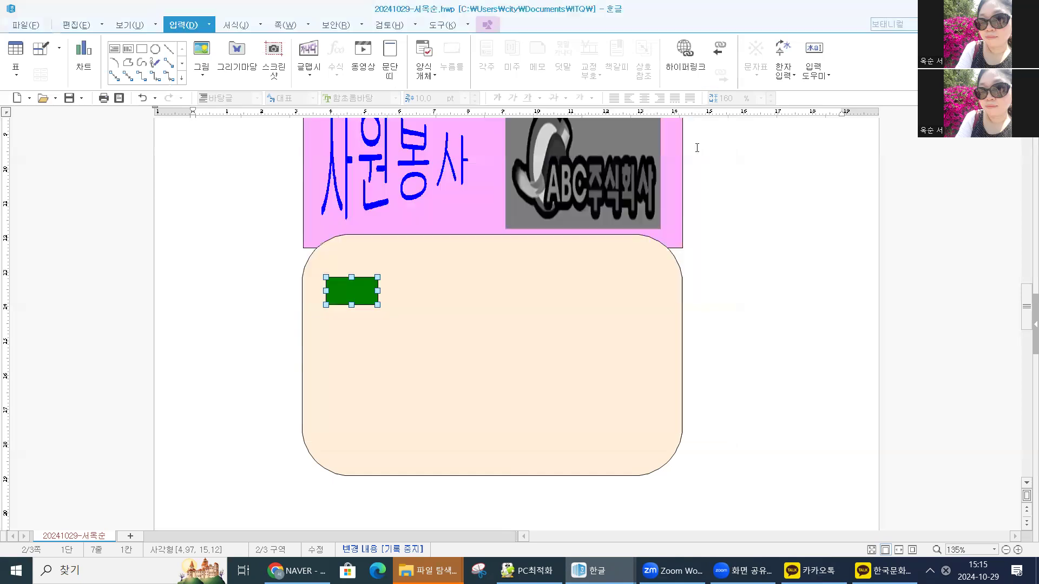
Shift the green rectangle slightly to the right inside the peach box
drag(369, 299, 379, 299)
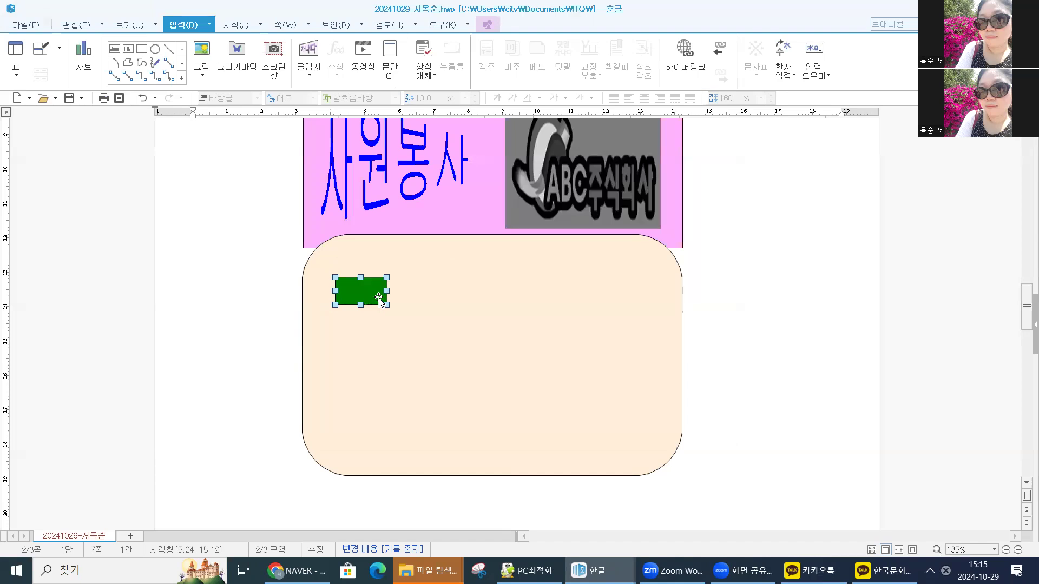
key(Right)
click(775, 13)
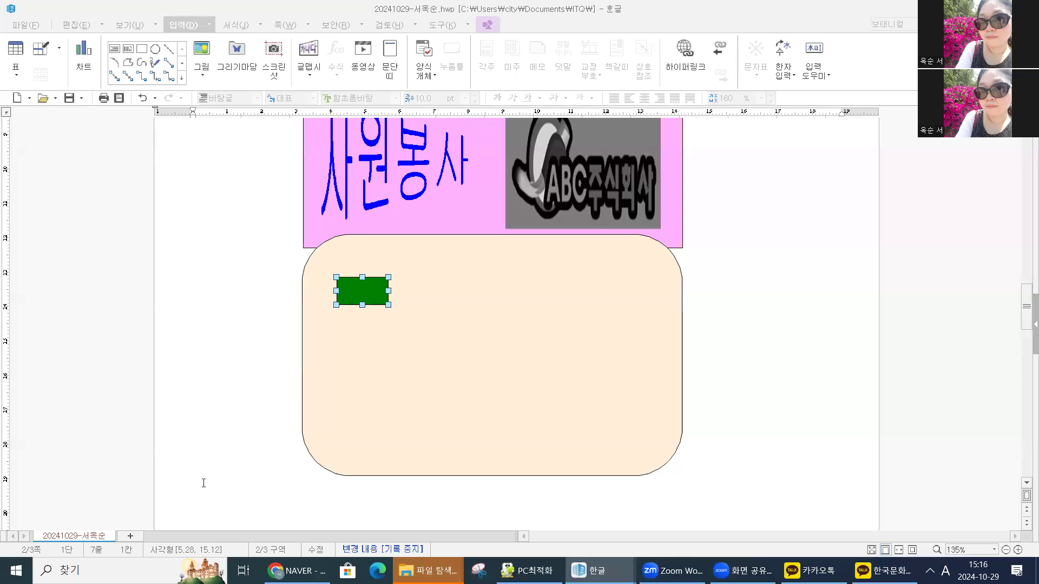
Draw a horizontal text box about 9.7 × 15 mm over the left part of the green rectangle and enter 1
click(115, 53)
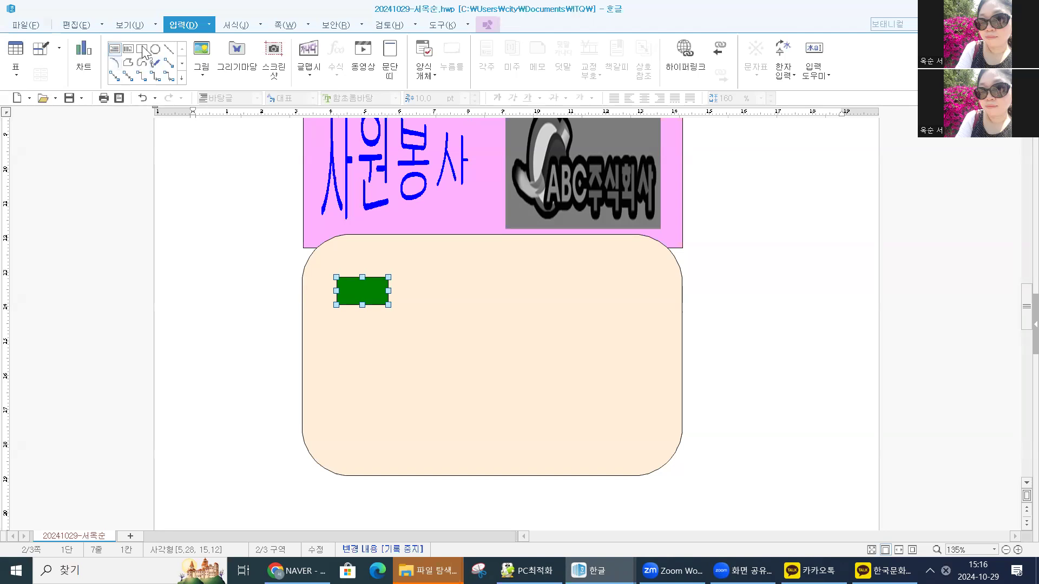
click(115, 53)
drag(334, 253, 366, 306)
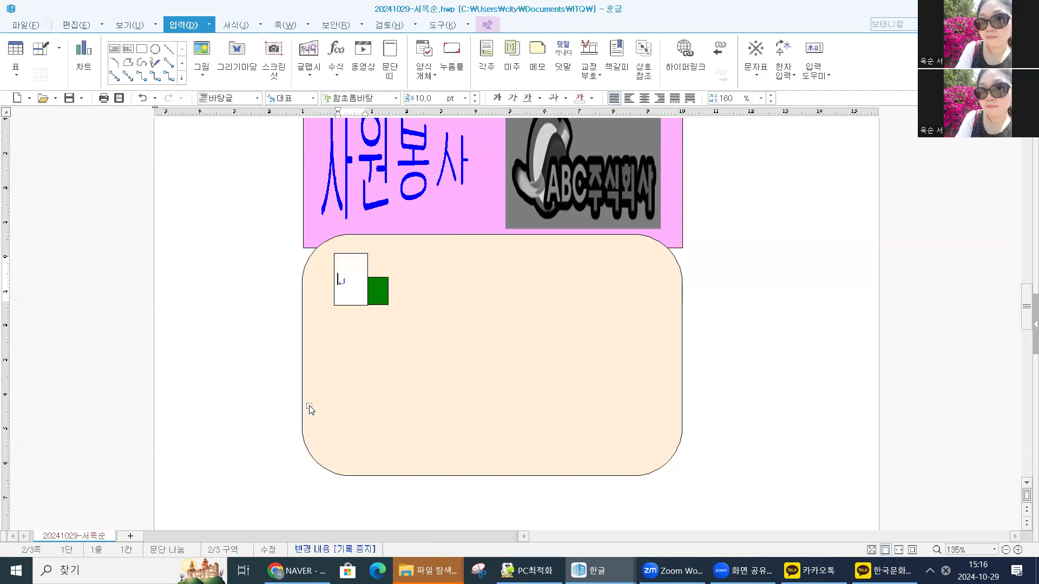
text(1)
Set the number text box's size to 8 mm wide and 15 mm high, and fix the size
click(355, 269)
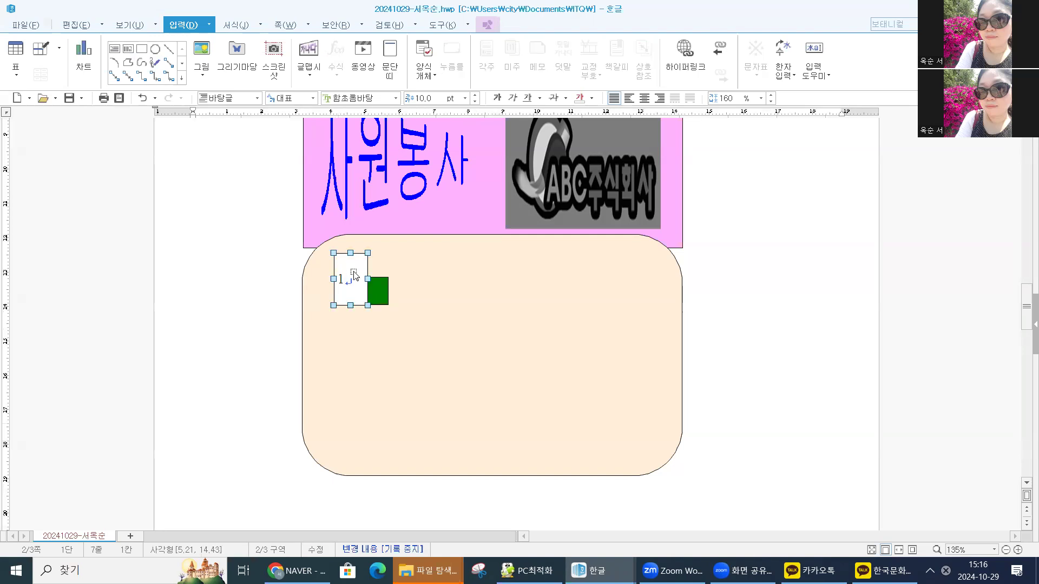
double_click(355, 274)
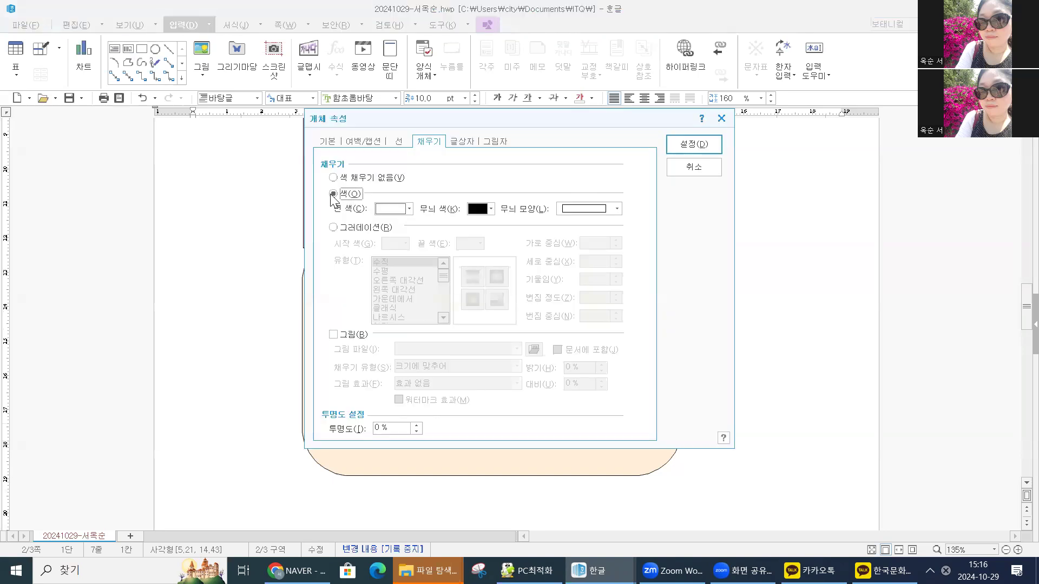
click(327, 143)
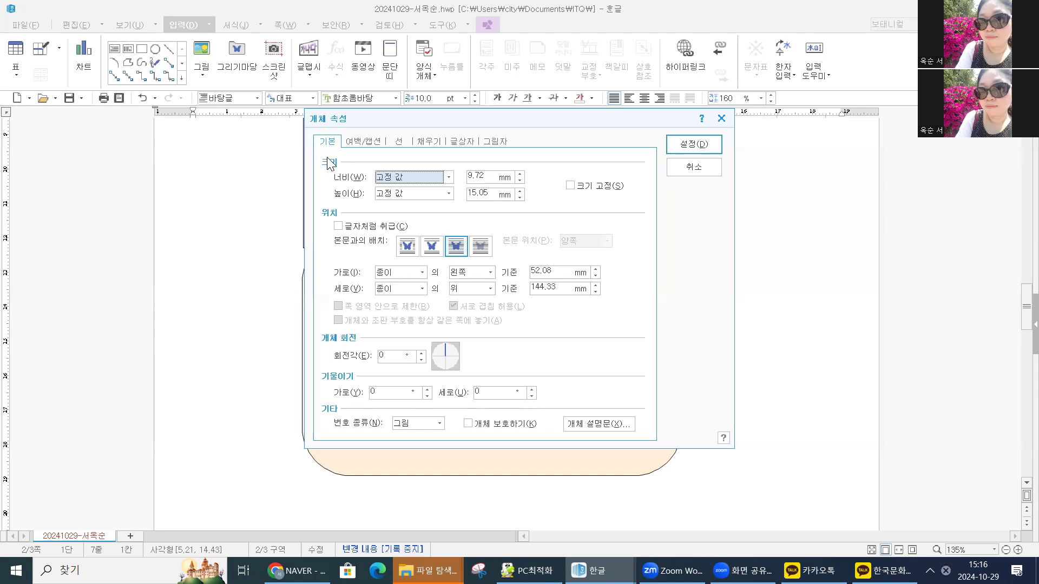
key(Tab)
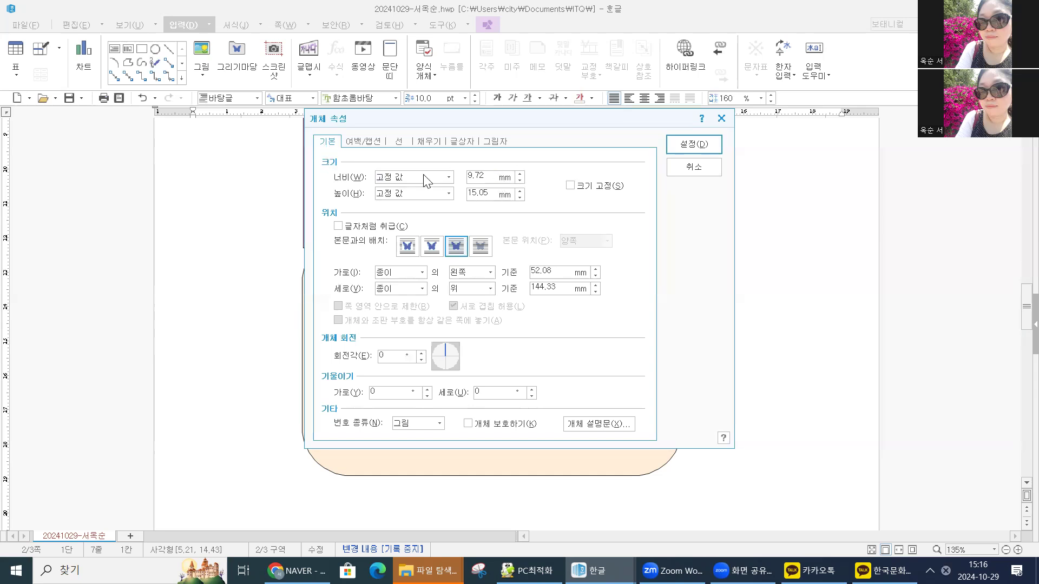
text(8)
key(Tab)
key(Tab)
text(15)
click(572, 187)
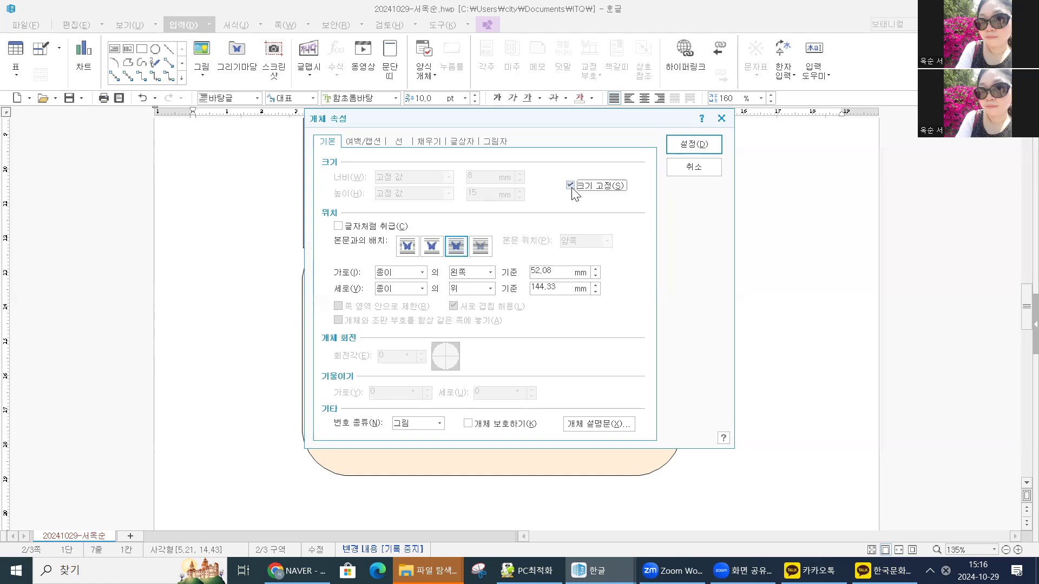
Fill the number text box with white and apply the properties
click(424, 142)
click(399, 208)
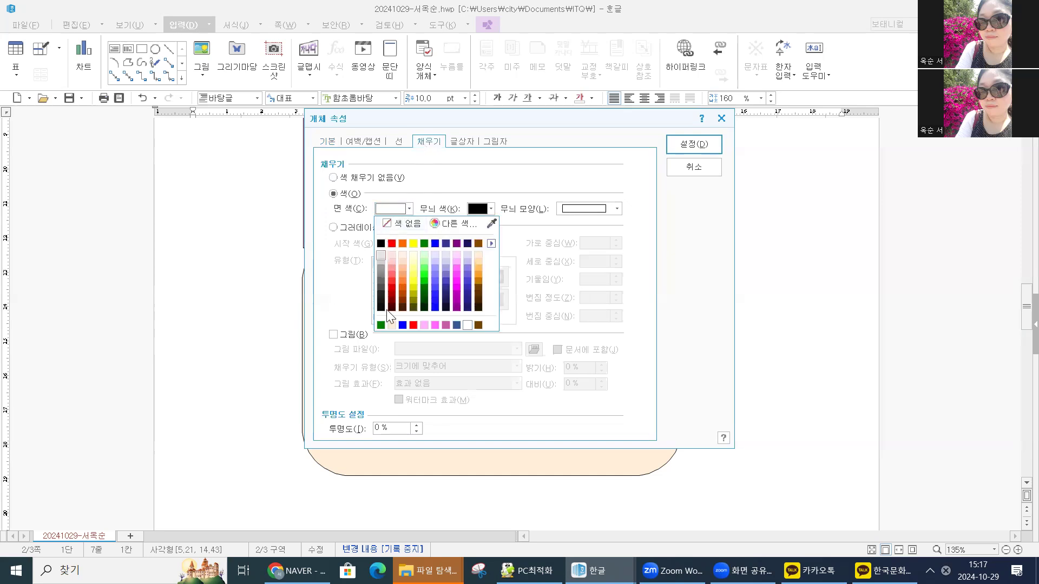
click(467, 329)
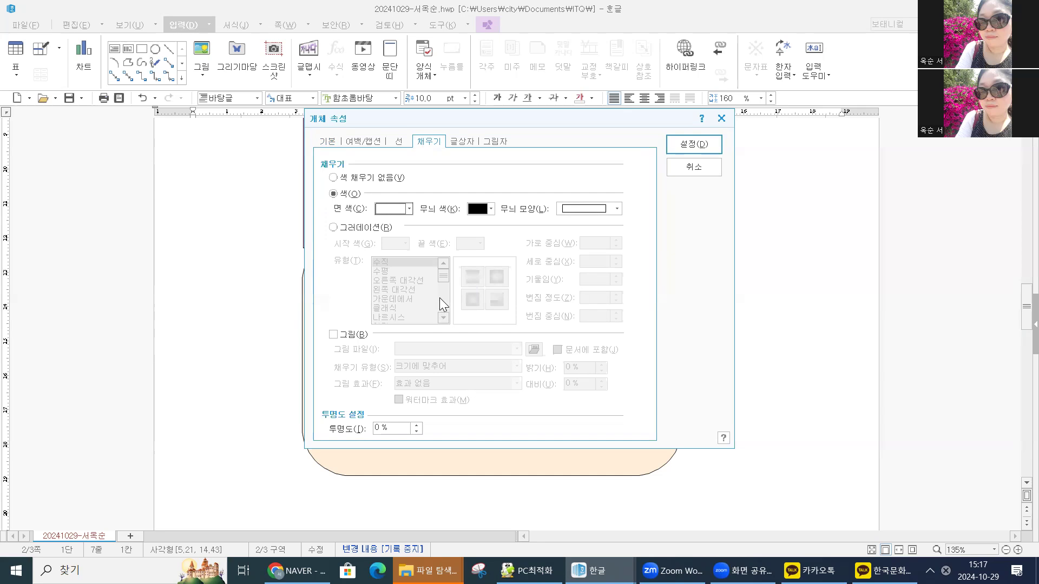
click(682, 147)
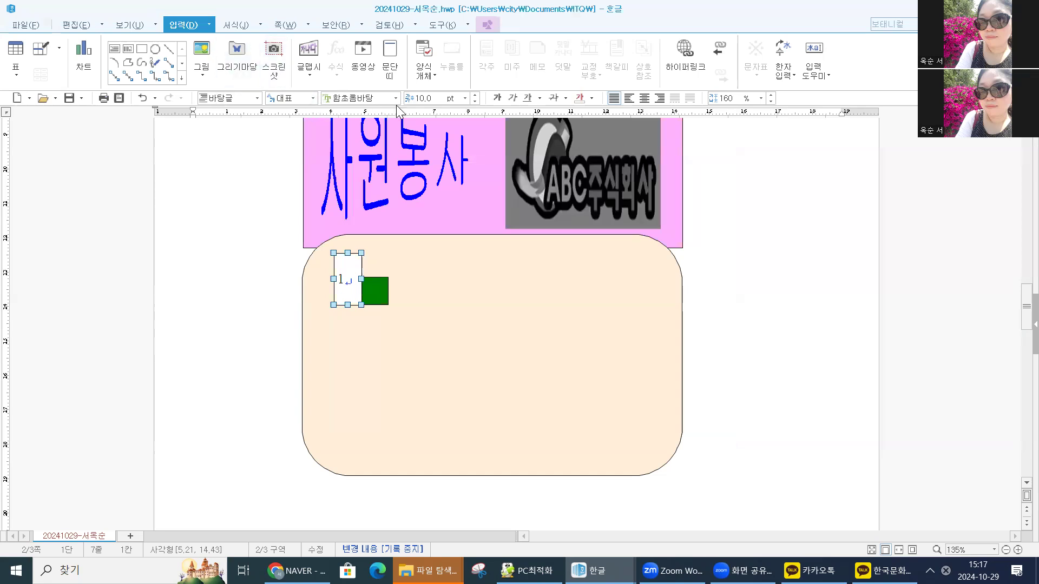
Format the number in the text box as 궁서, 24 pt, centred
click(395, 97)
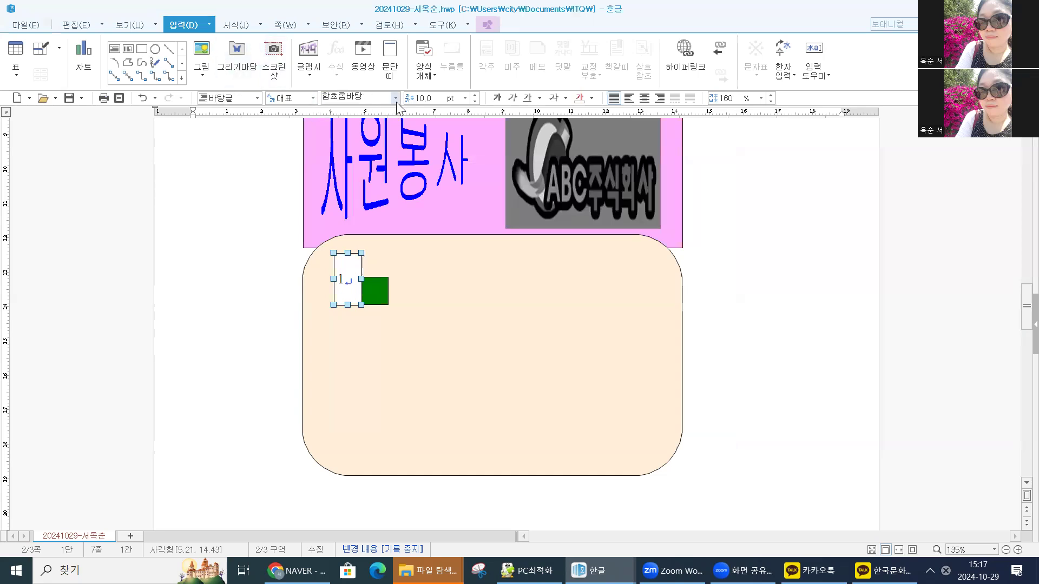
click(371, 132)
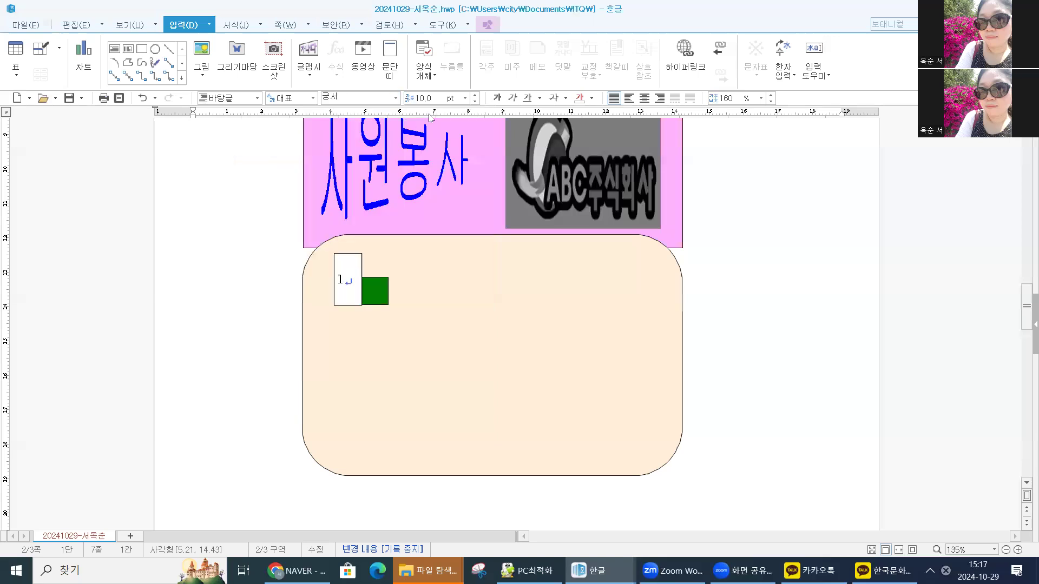
click(465, 98)
click(440, 230)
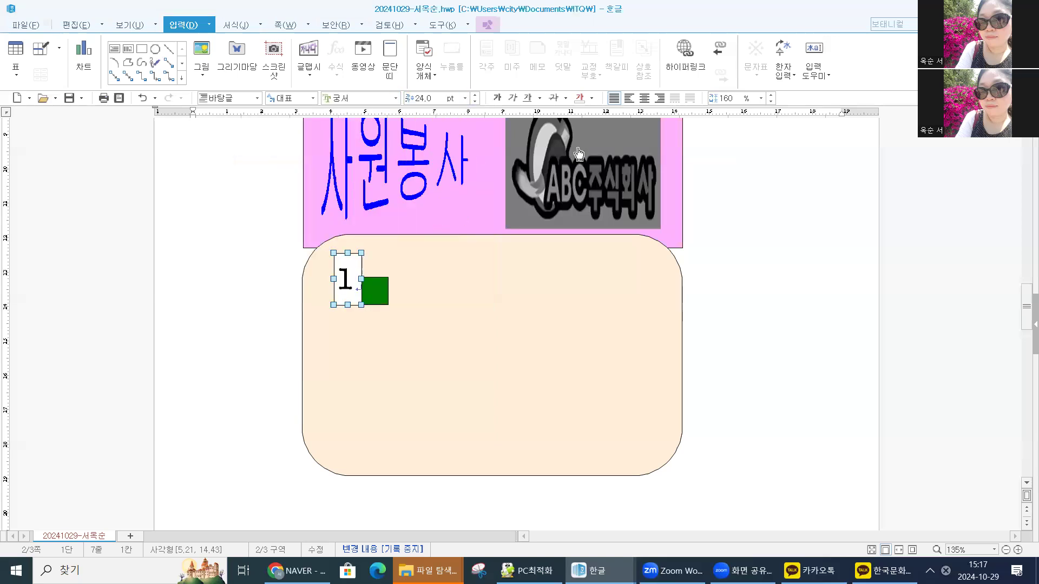
click(644, 98)
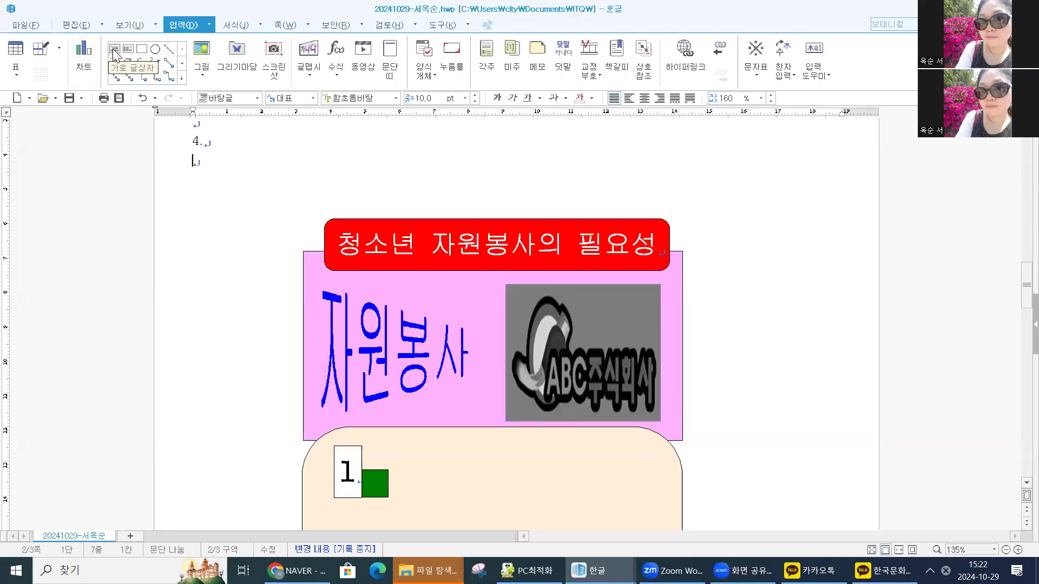
Draw a wide horizontal text box beside the green rectangle, reaching almost to the peach box's right edge
click(114, 51)
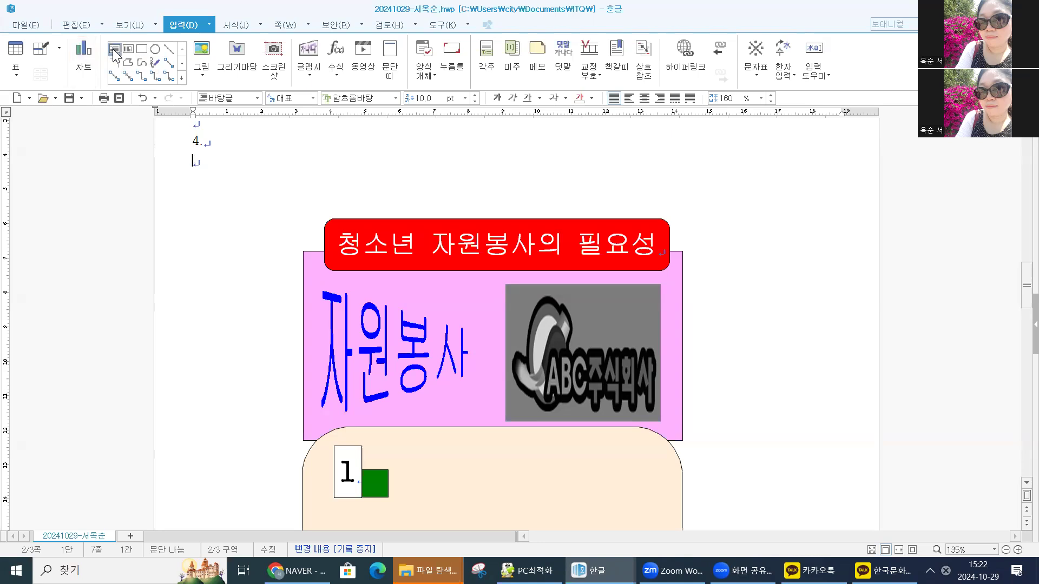
scroll(384, 406, down, 2)
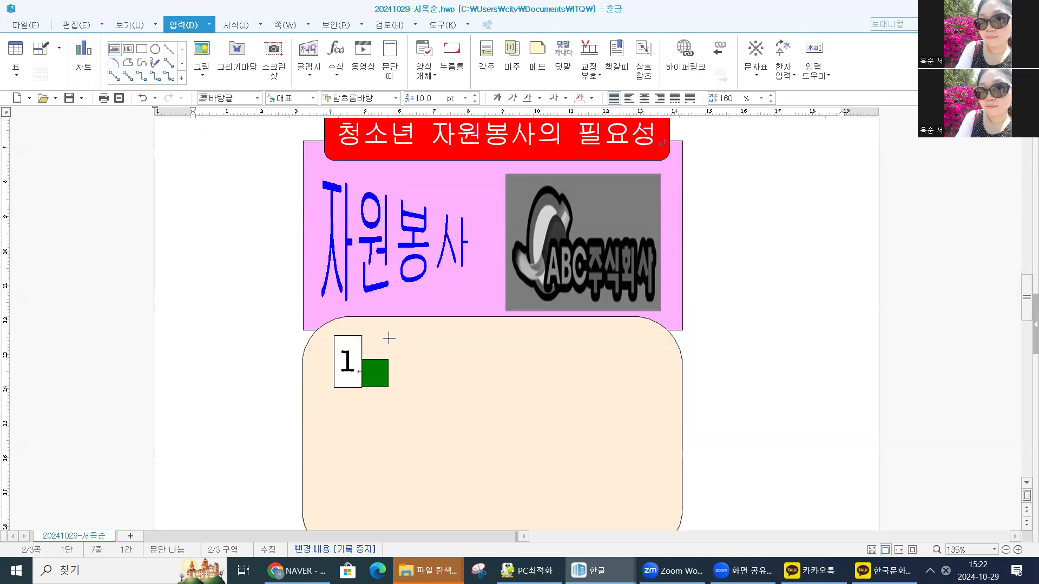
drag(399, 333, 666, 392)
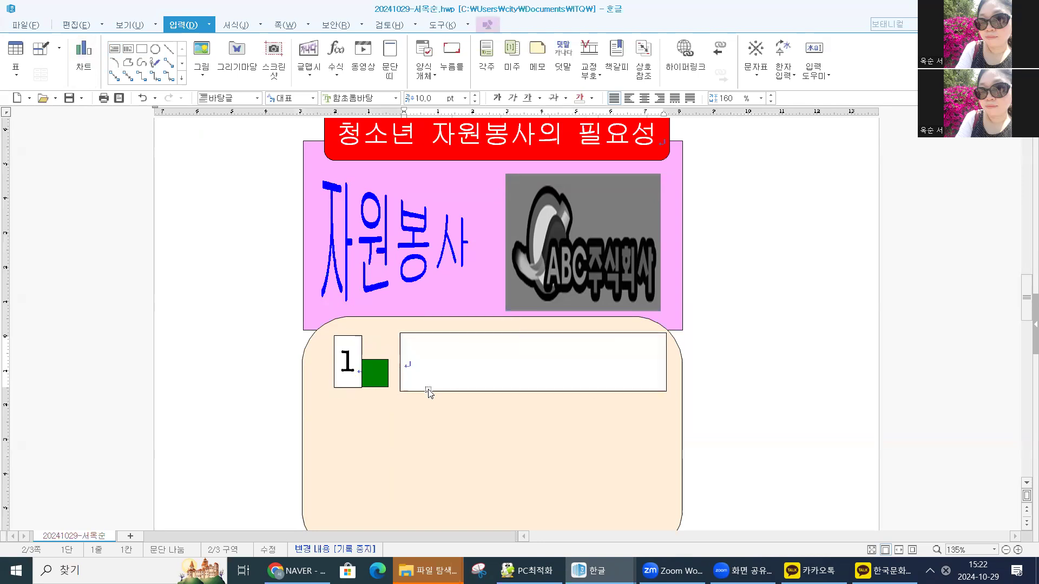
Select the number text box together with the green rectangle and nudge both slightly left inside the peach box
click(358, 384)
shift+click(374, 378)
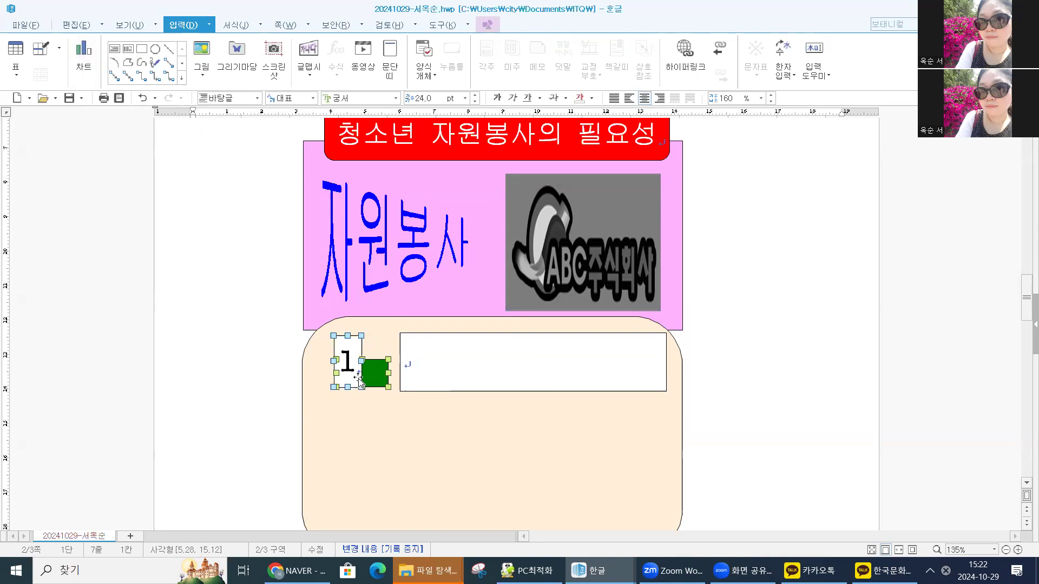
key(Left)
key(Left)
key(Left)
key(Left)
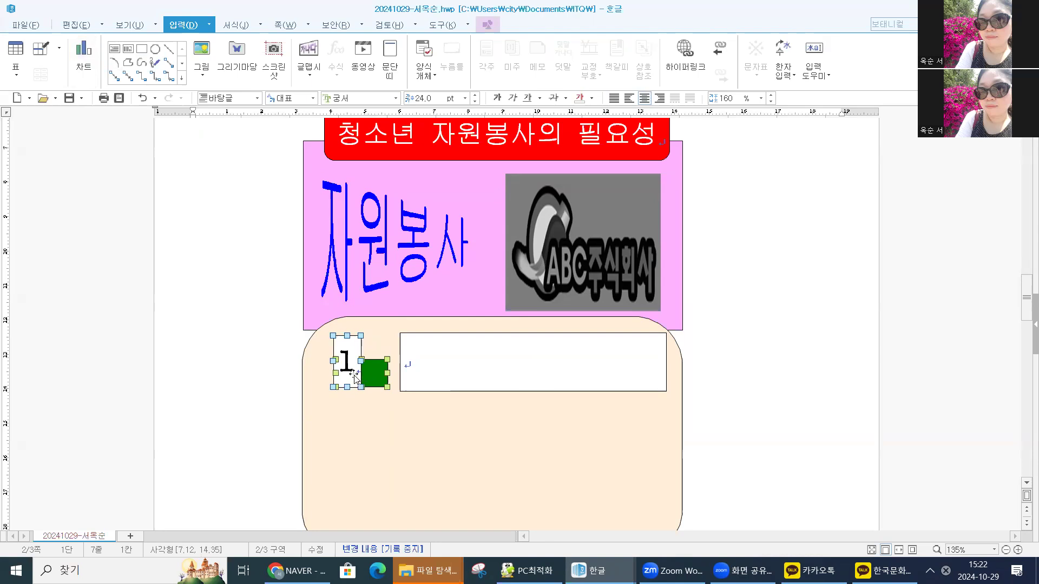
key(Left)
key(Left)
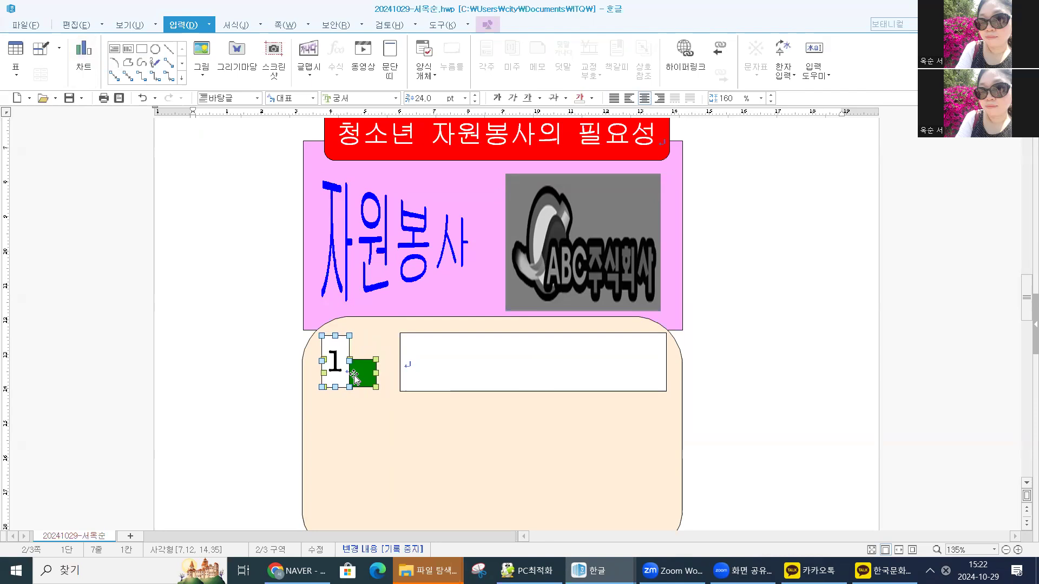
Widen the empty text box by extending its left edge almost to the green rectangle
click(409, 361)
click(400, 362)
drag(399, 362, 381, 362)
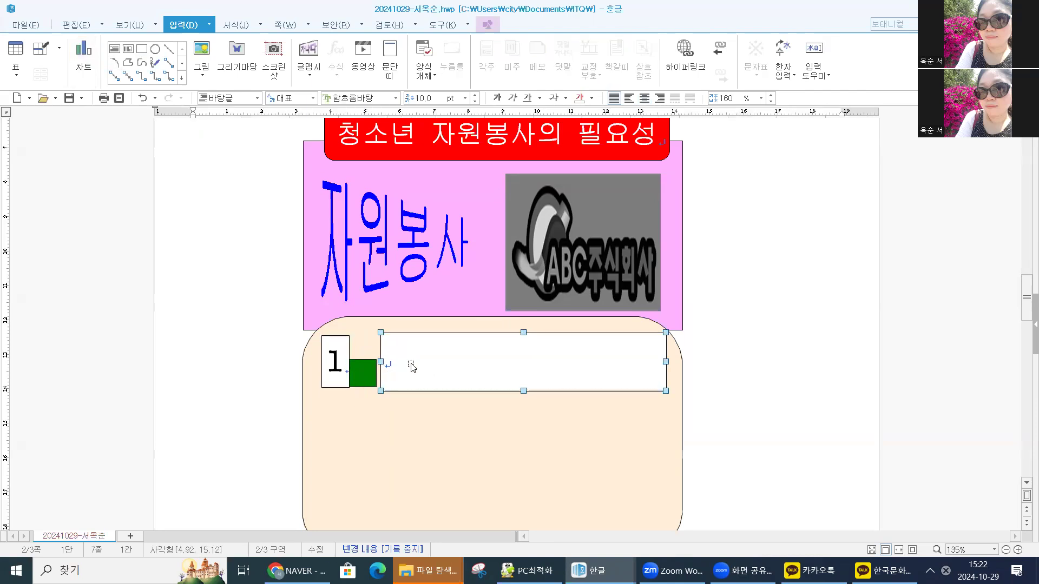
Enter 보람 있는 여가 생활 in the wide text box
click(394, 366)
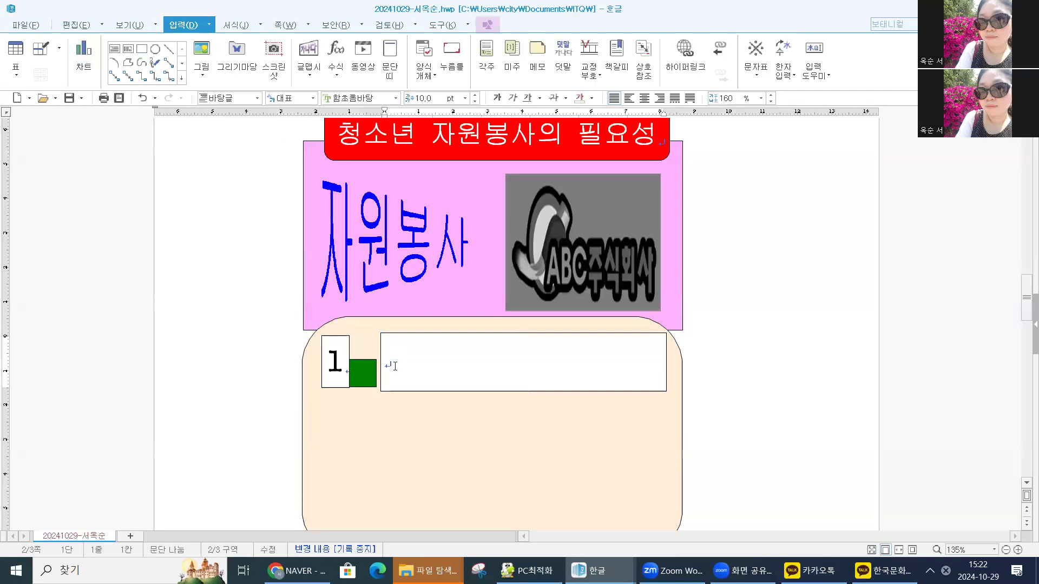
text(보람)
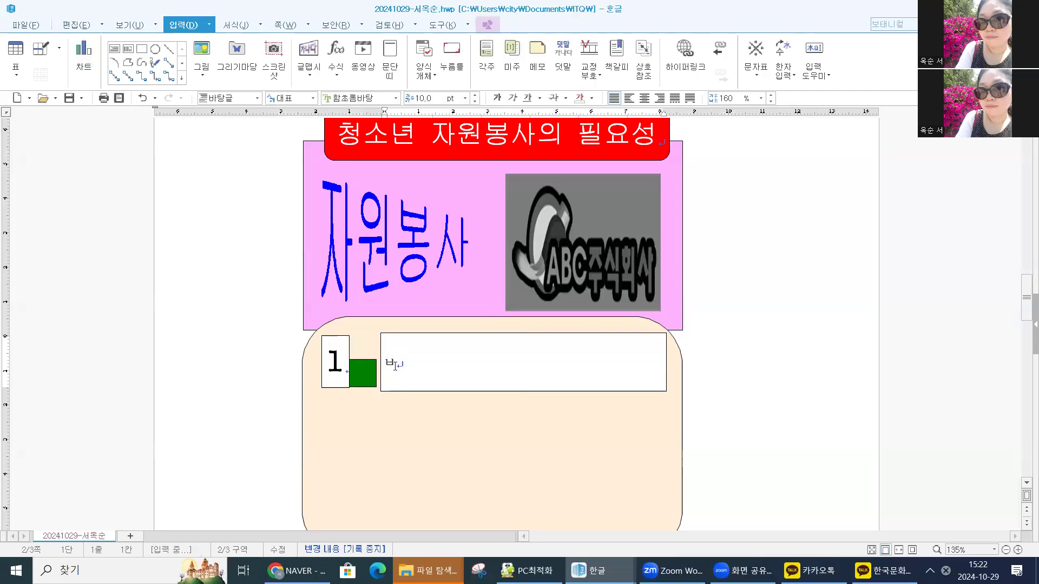
text( 있는 여가 생활)
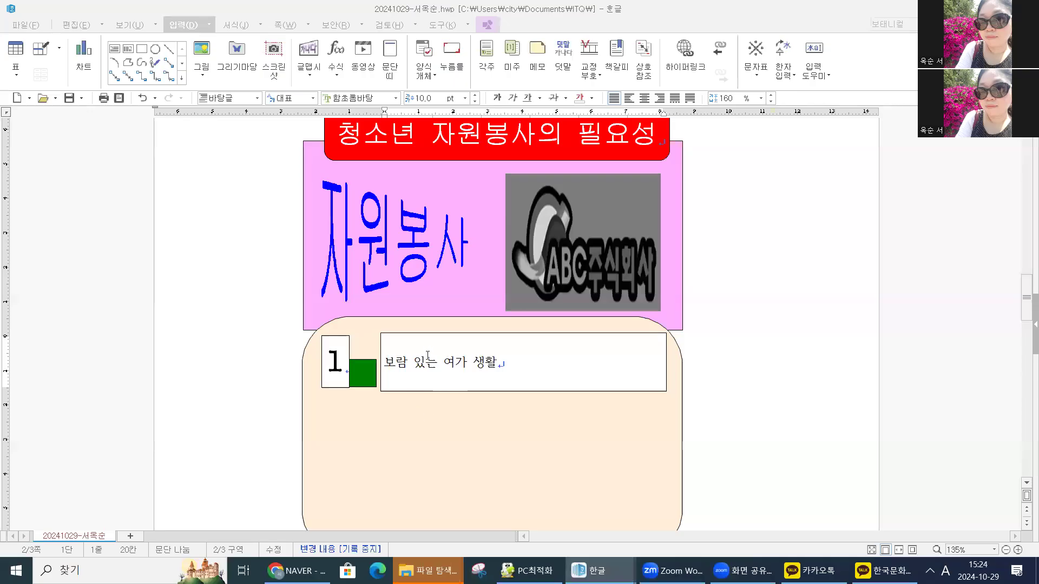
Give the 보람 있는 여가 생활 text box a dashed outline (파선) and no fill colour
click(456, 363)
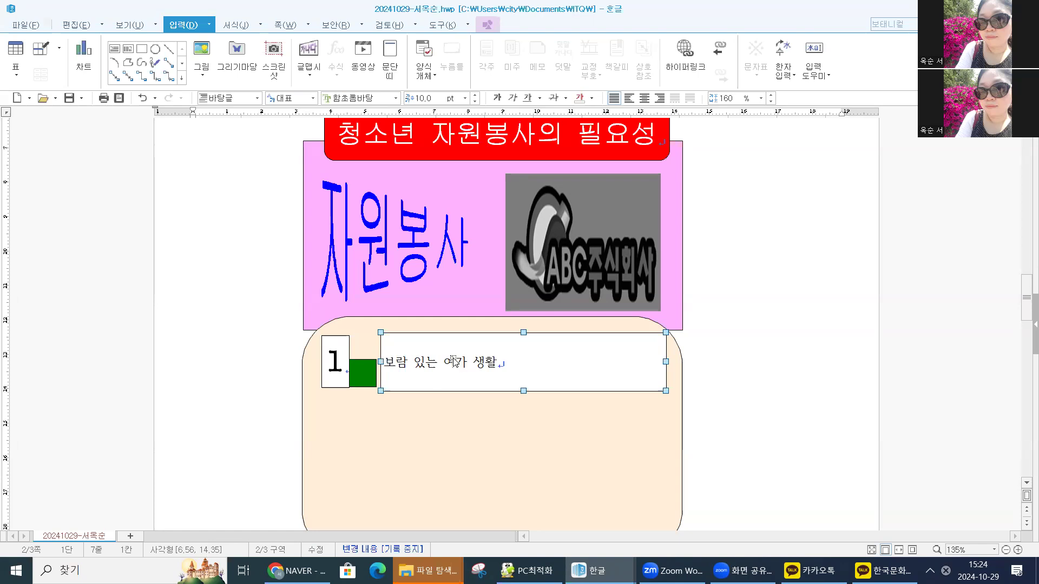
double_click(455, 361)
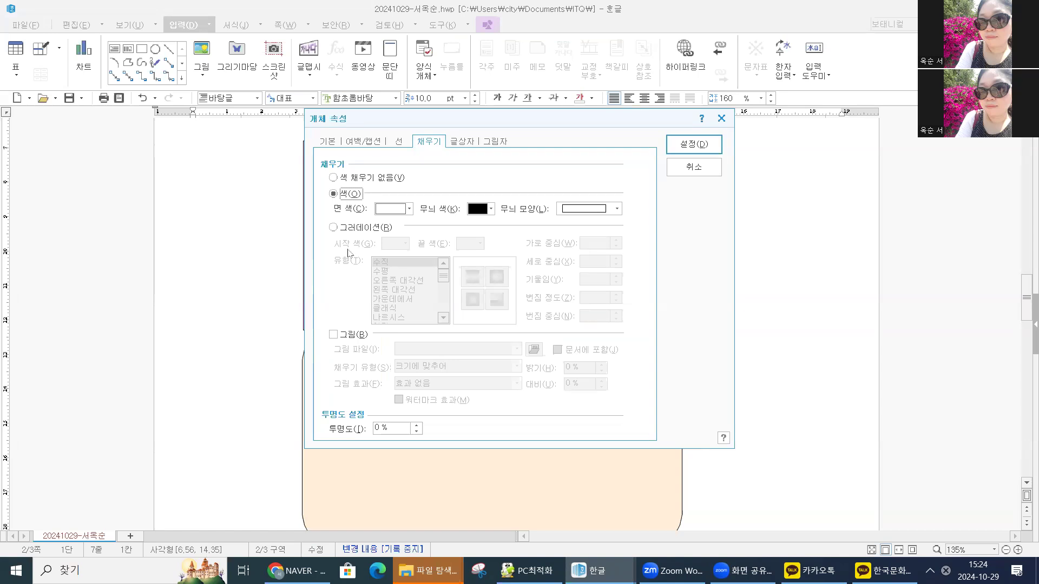
click(398, 143)
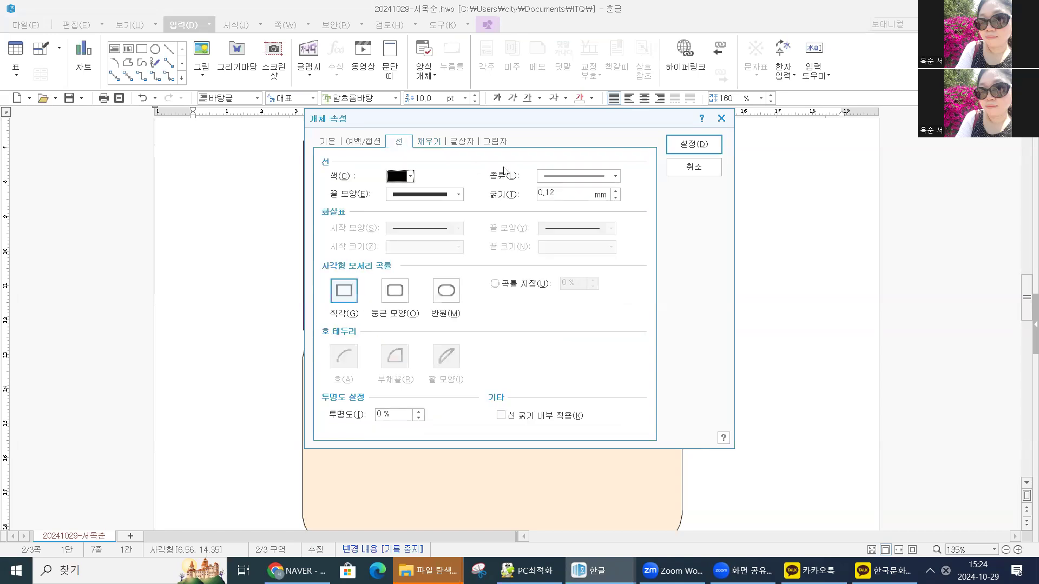
click(586, 177)
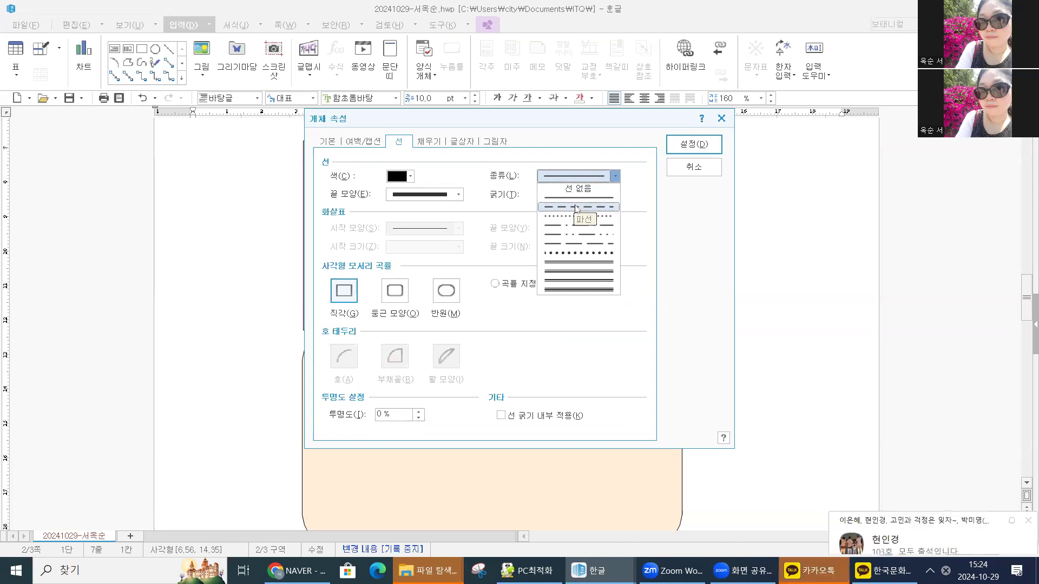
click(575, 207)
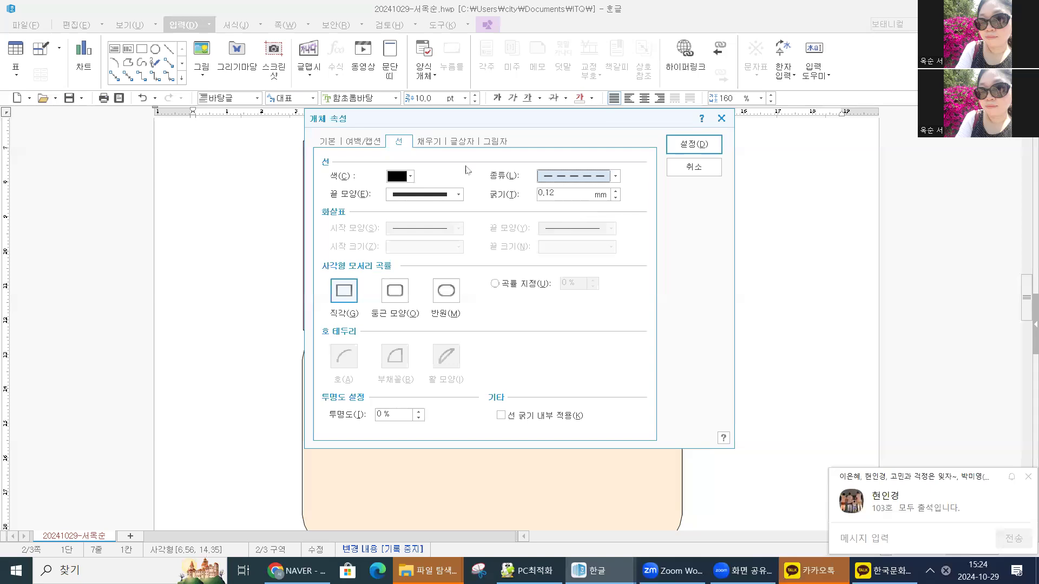
click(426, 143)
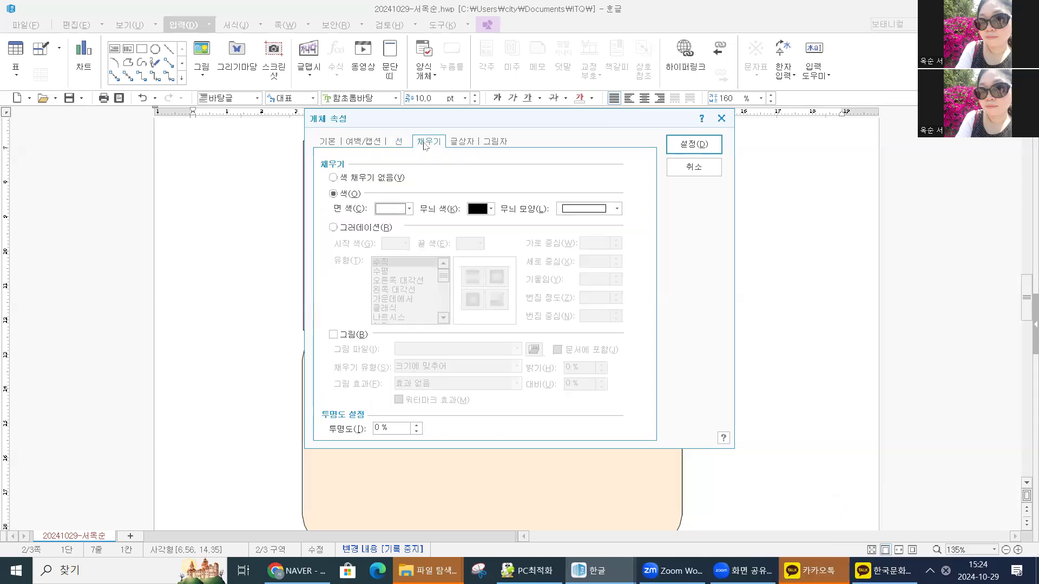
click(366, 178)
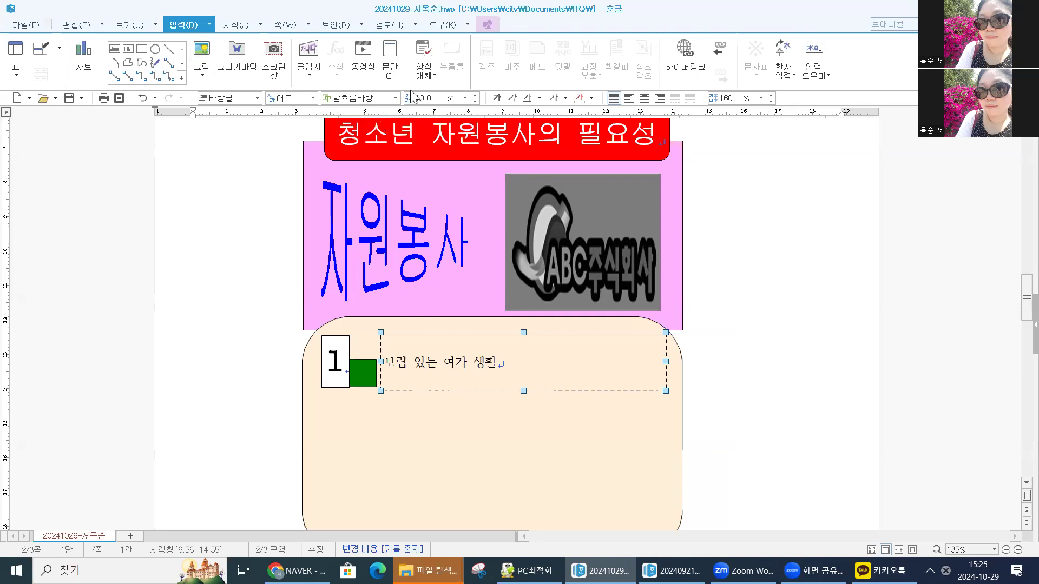
Format the text 보람 있는 여가 생활 as 돋움, 20 pt, centred
click(396, 99)
click(347, 151)
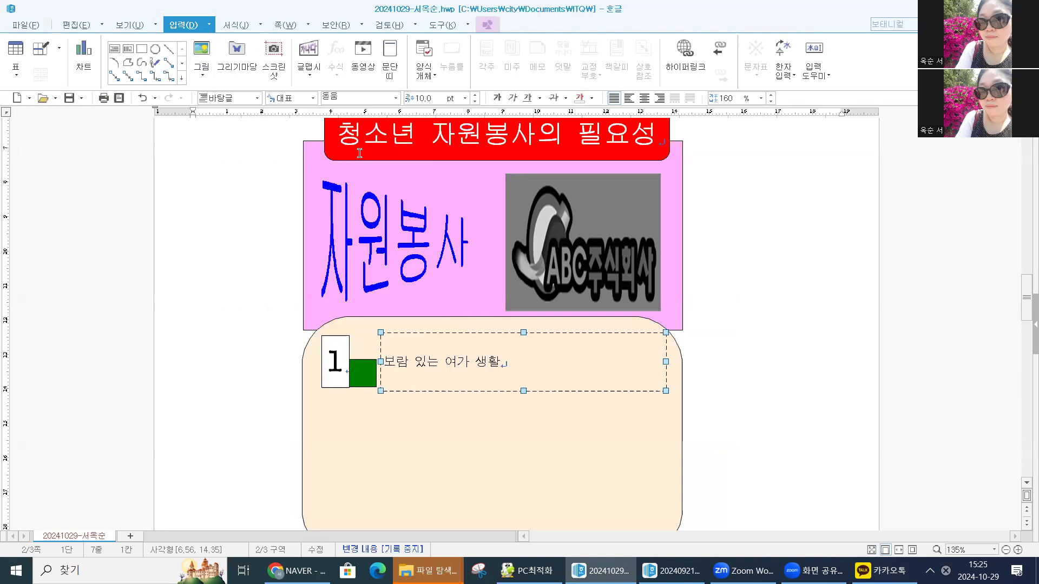
click(464, 99)
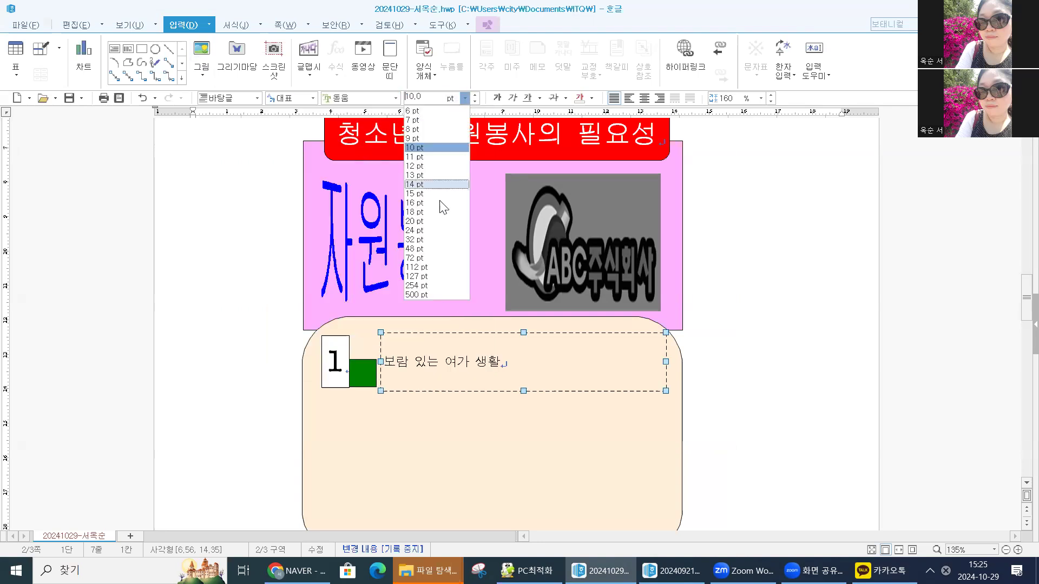
click(433, 223)
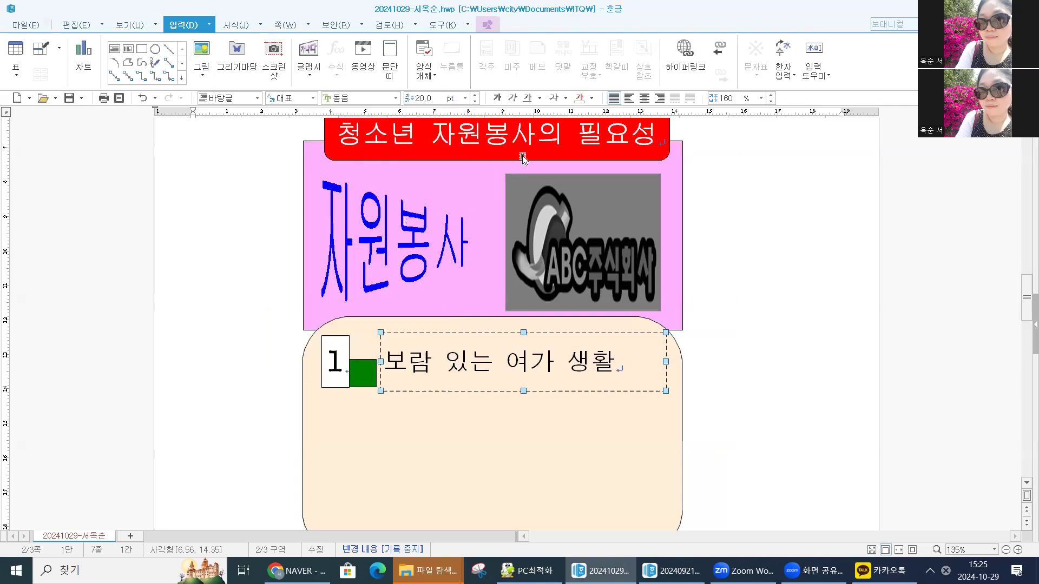
click(644, 98)
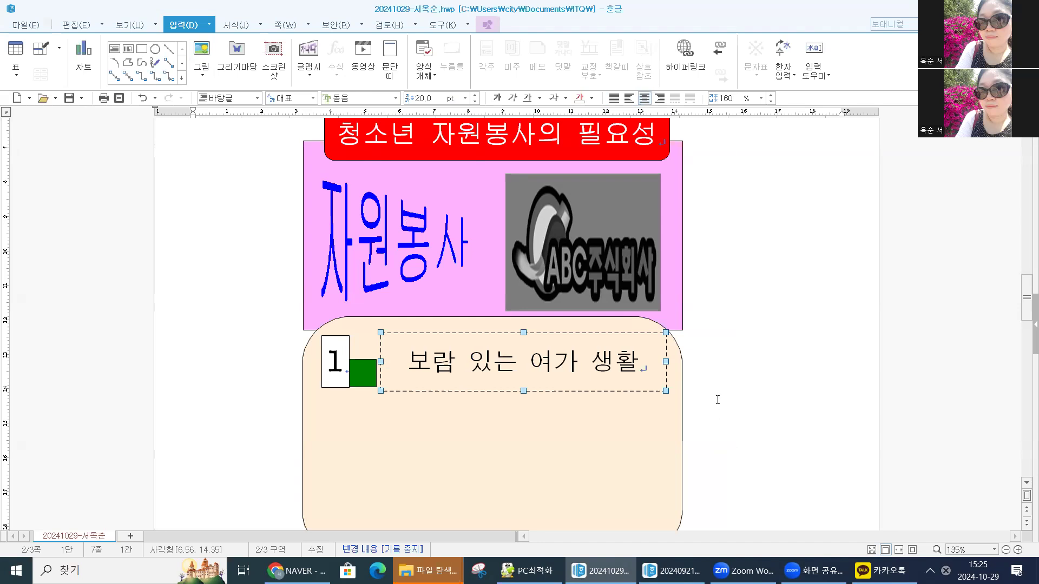
Check the inner margins and vertical alignment in the dashed text box's object properties
double_click(538, 365)
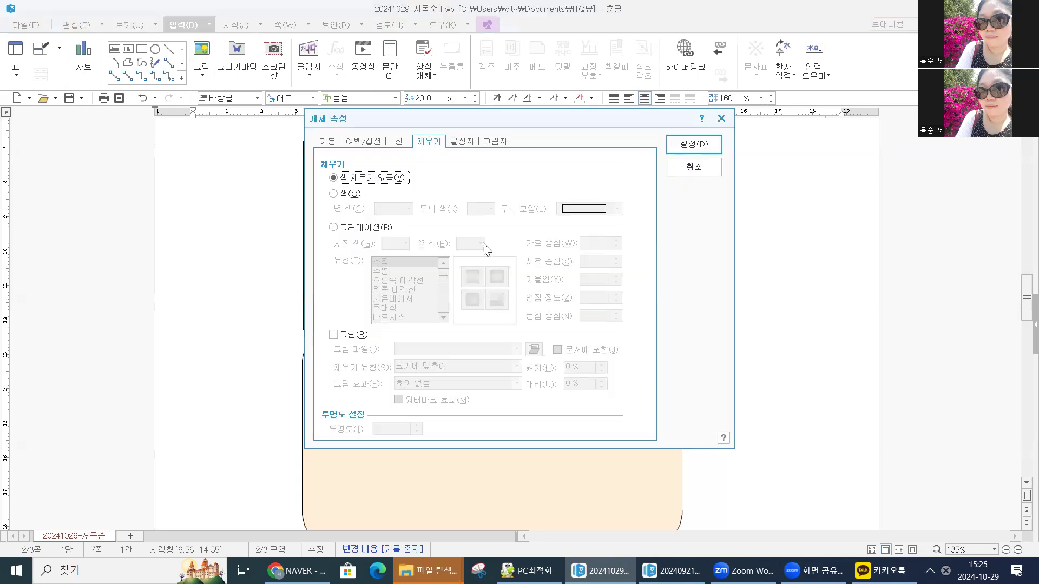
click(462, 141)
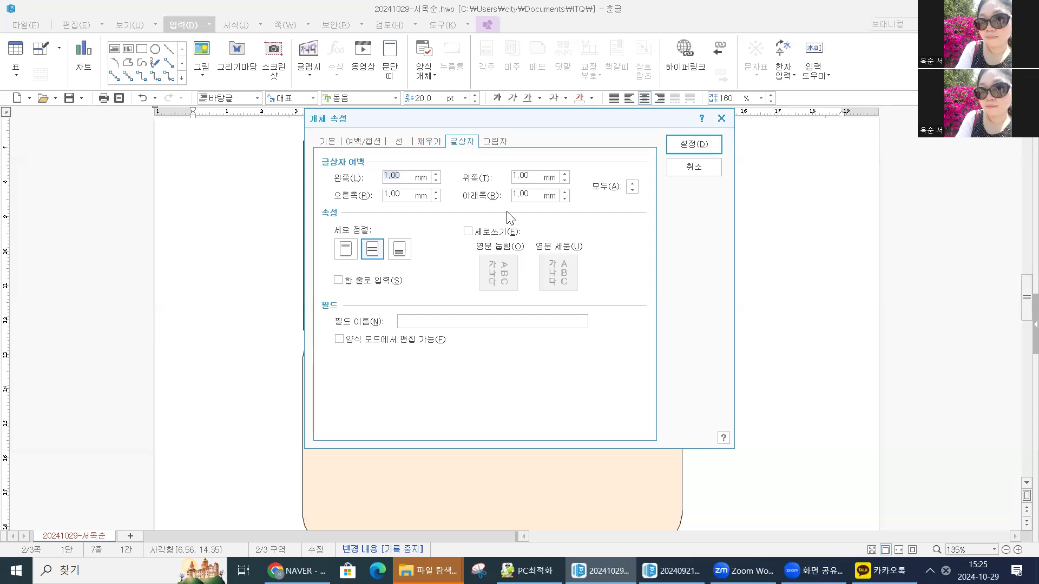
click(713, 147)
Try a line break at the end of the dashed box's text and remove it again
click(636, 358)
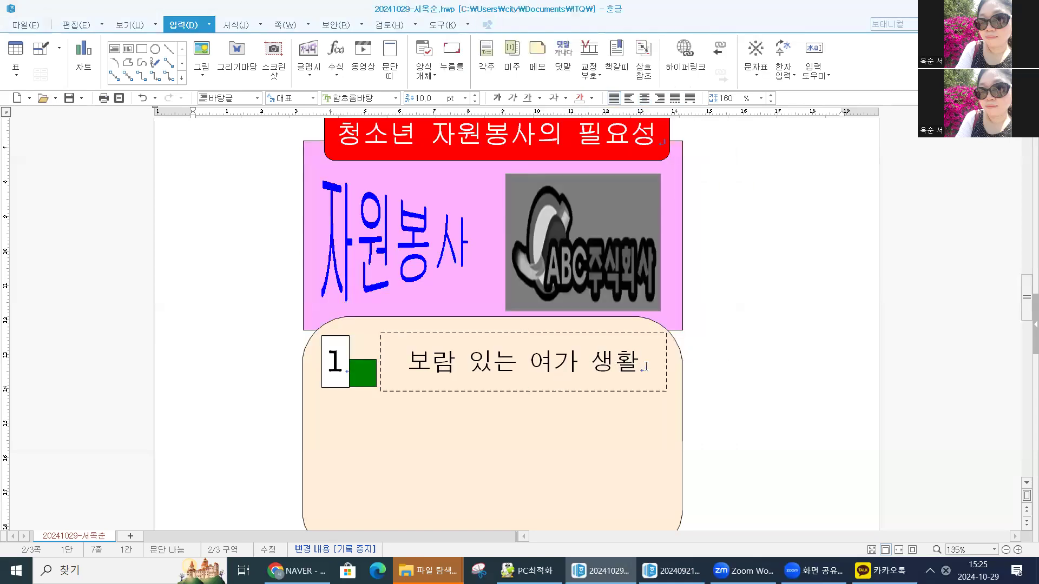
key(Return)
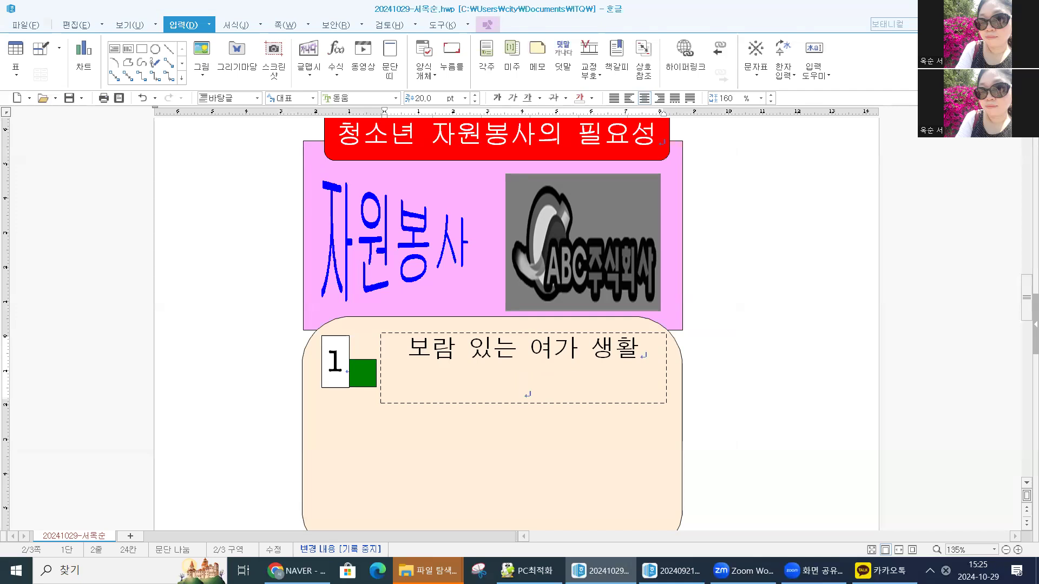
key(BackSpace)
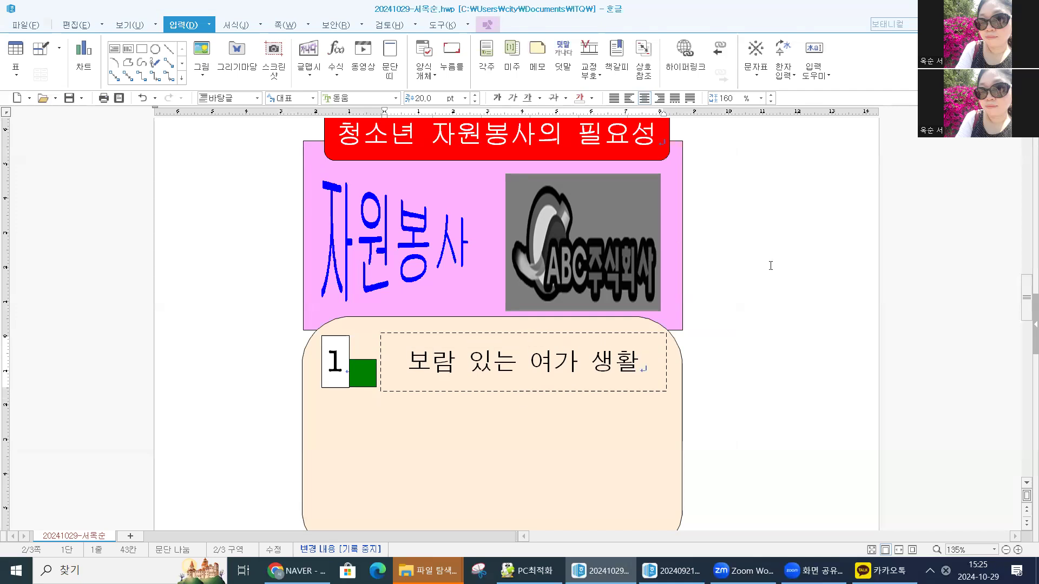
click(785, 383)
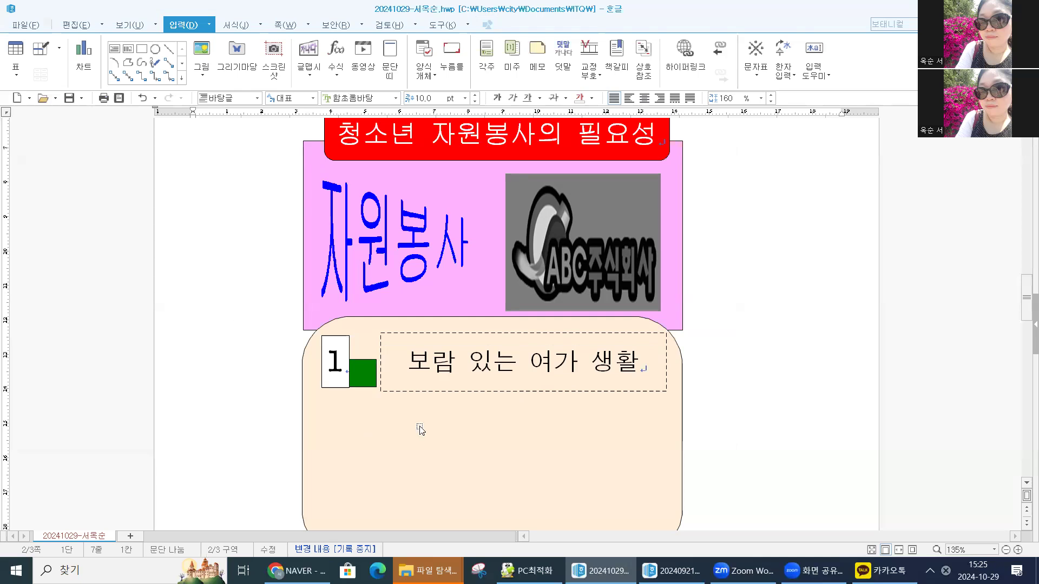
shift+click(474, 355)
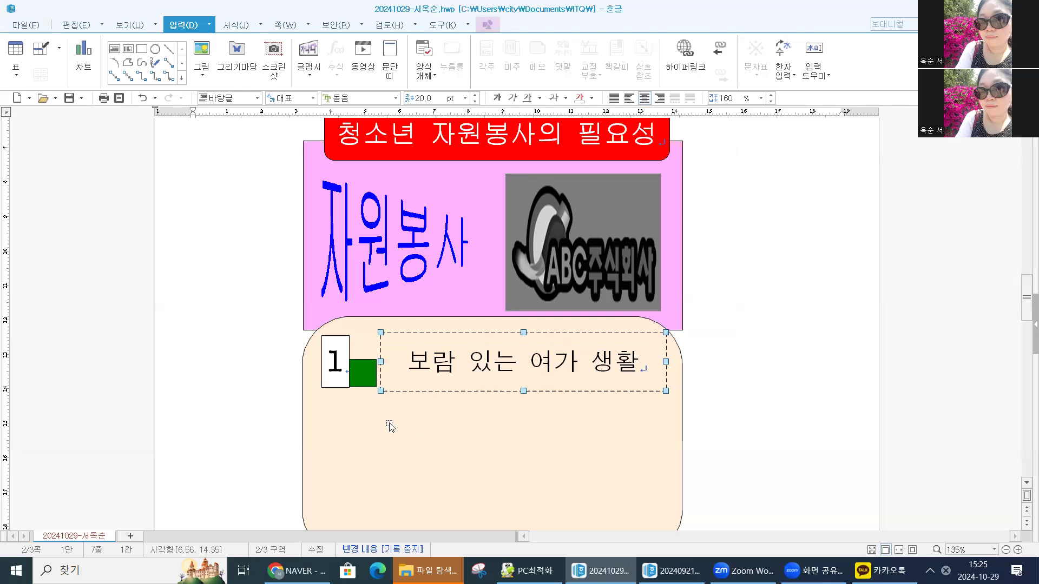
shift+click(345, 357)
shift+click(366, 374)
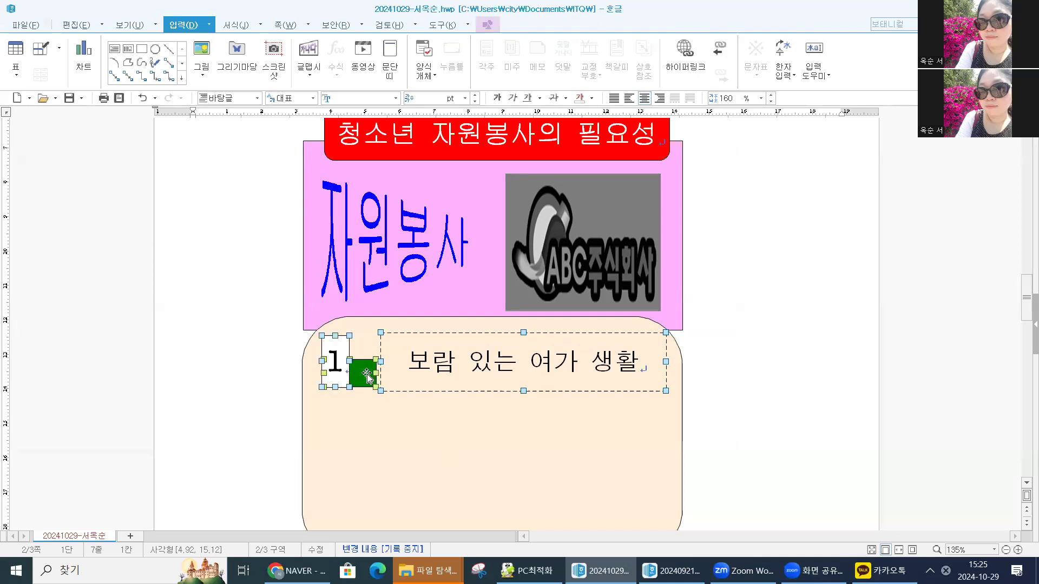
click(706, 14)
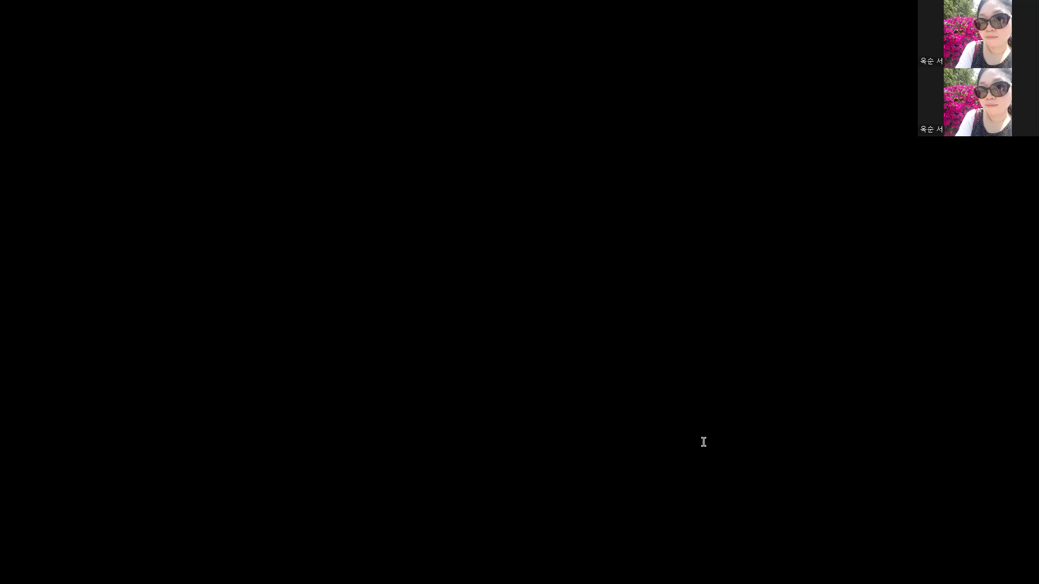
click(704, 441)
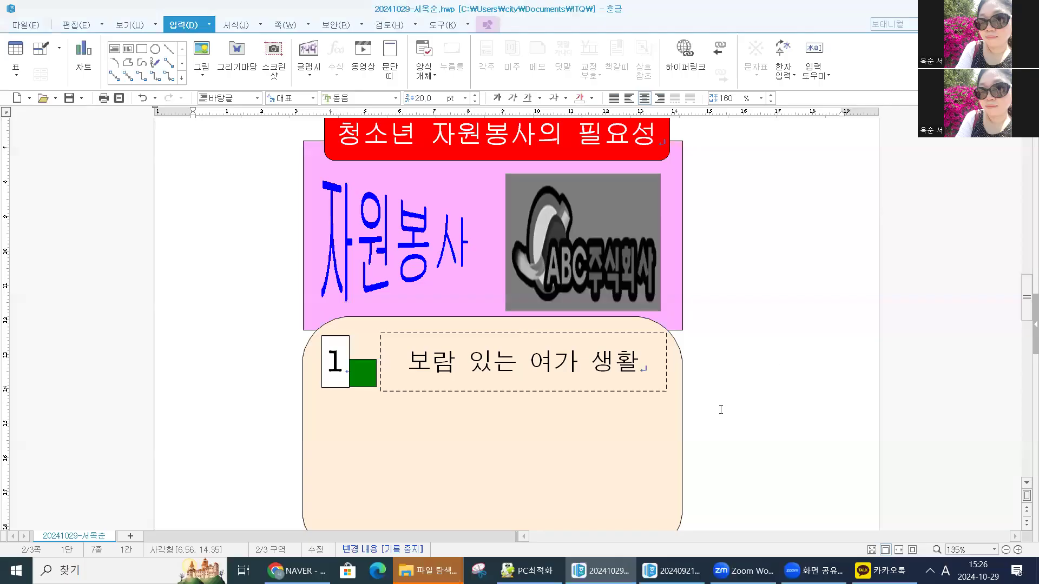
Duplicate the number box, green rectangle and dashed text box together twice, stacking the copies below the first row inside the peach box
click(548, 366)
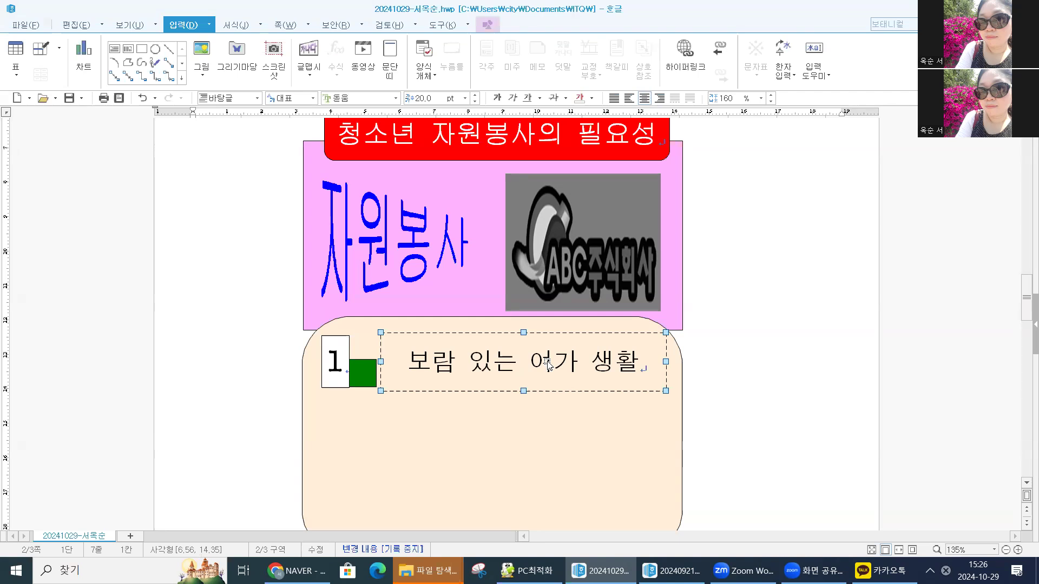
shift+click(338, 371)
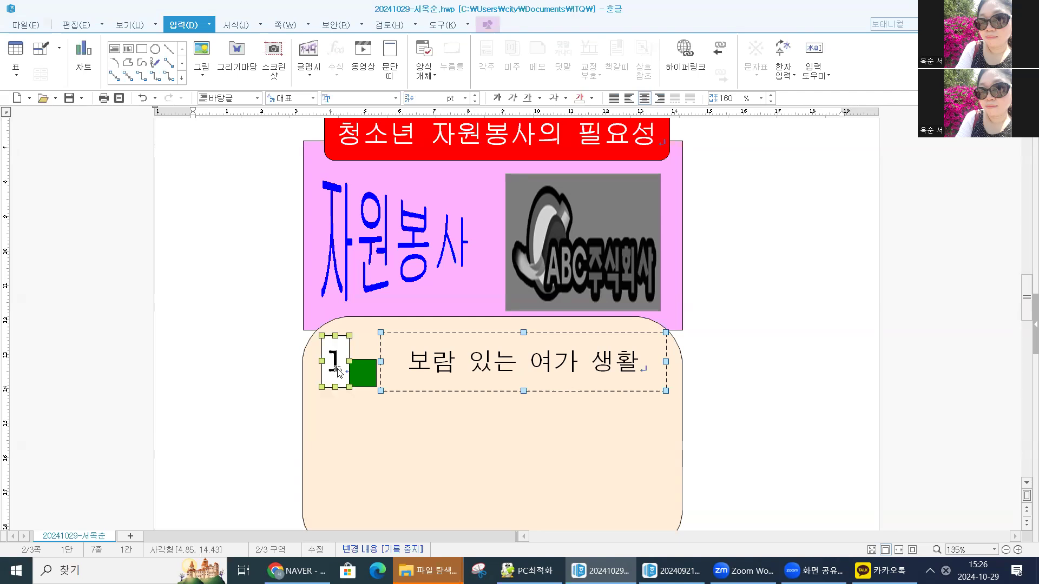
shift+click(364, 377)
scroll(576, 435, down, 2)
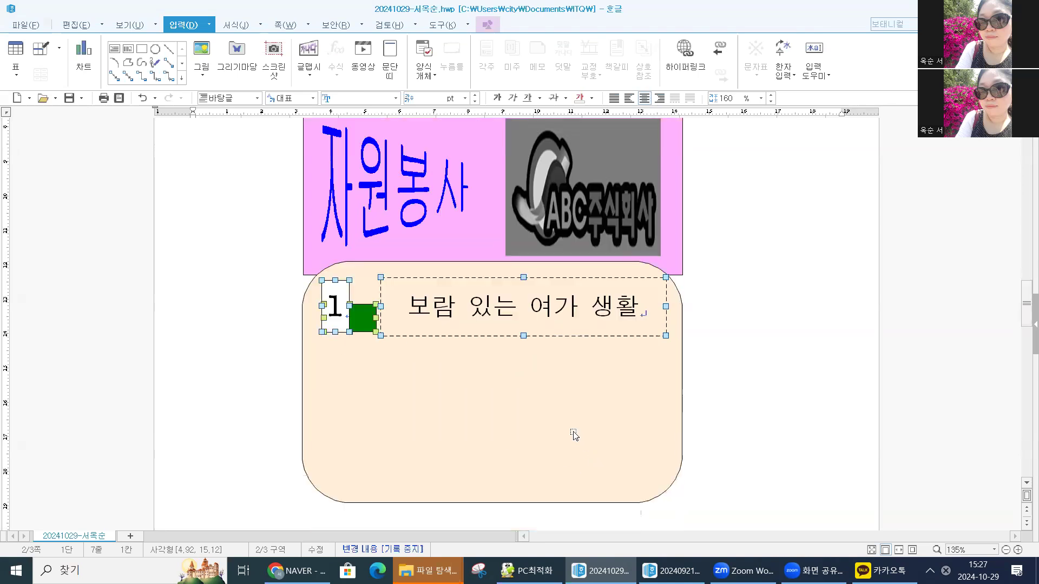
drag(433, 309, 436, 451)
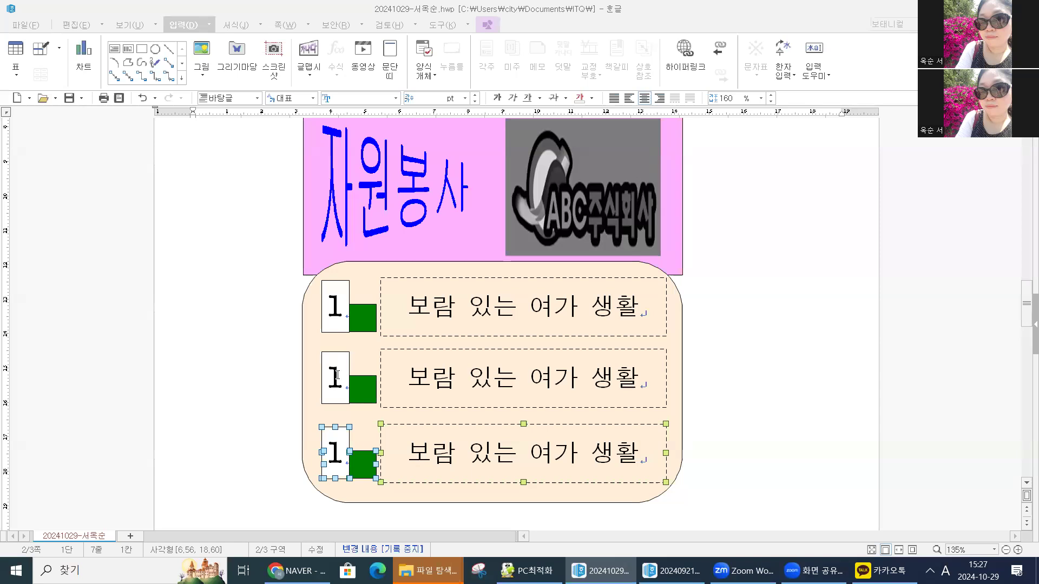
Change the fill colour of the second row's green rectangle to dark blue
drag(635, 302, 376, 323)
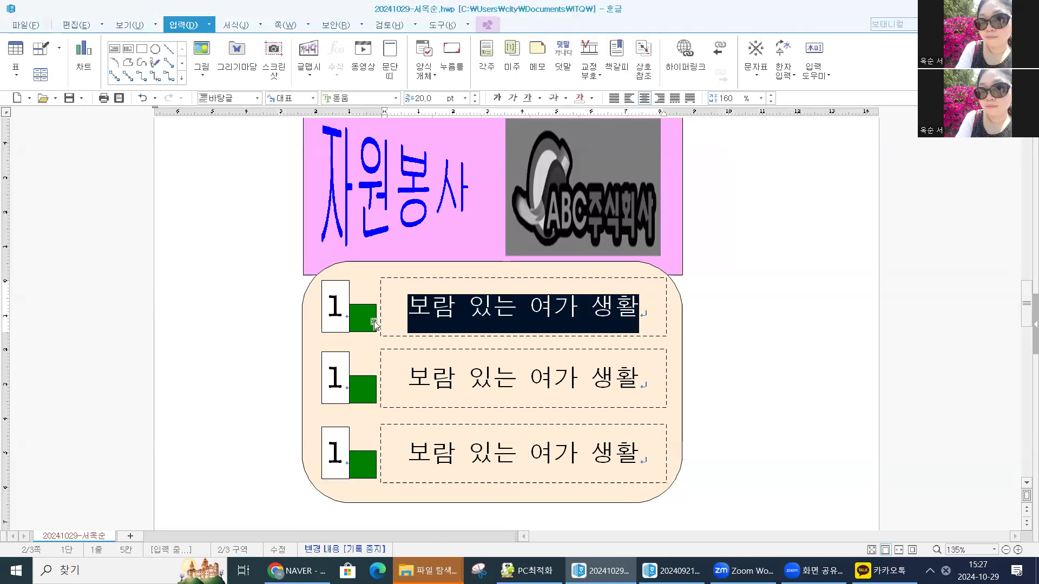
click(363, 388)
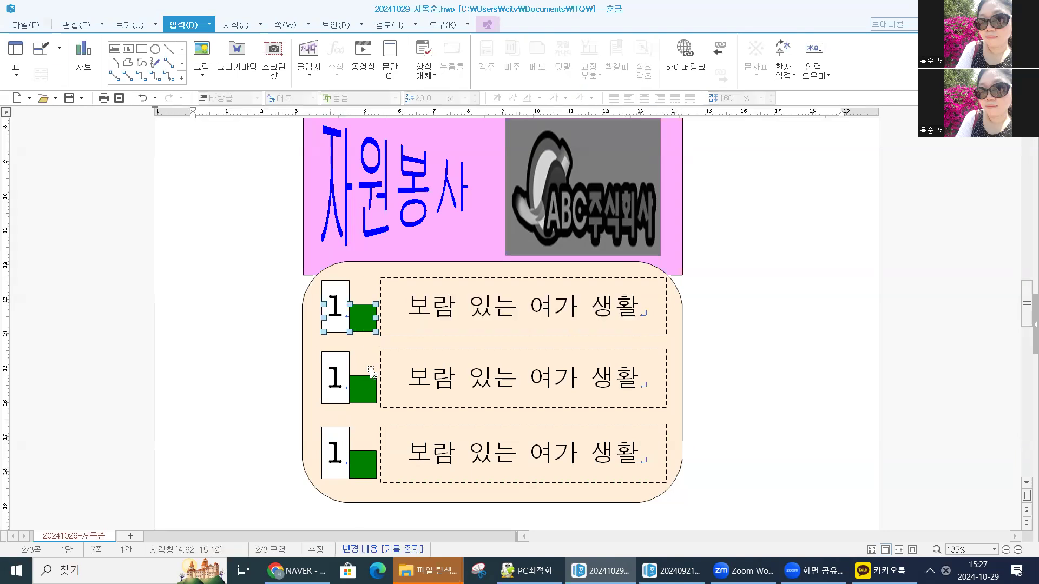
click(364, 475)
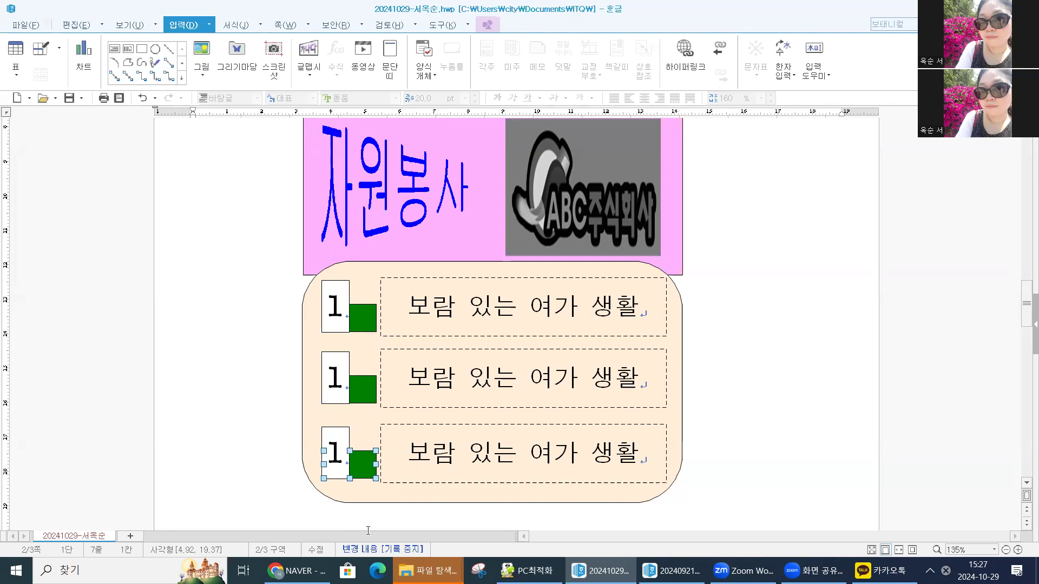
double_click(368, 391)
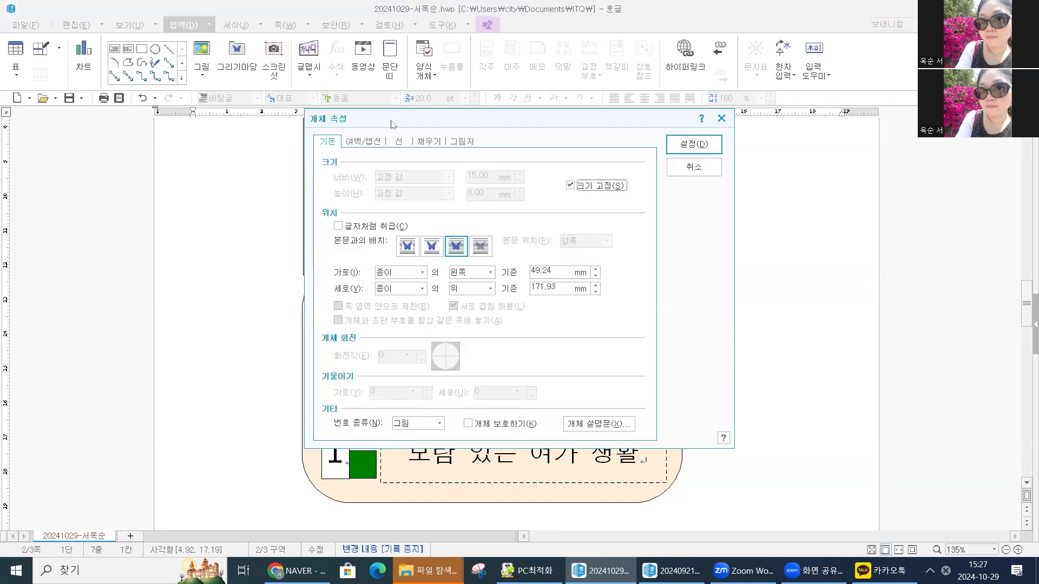
click(432, 143)
click(409, 209)
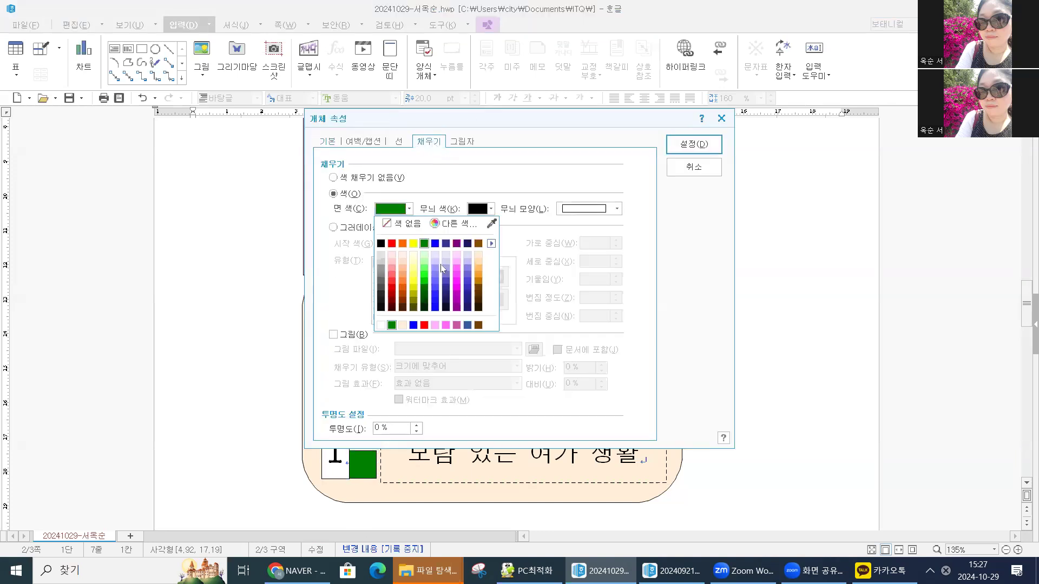
click(445, 287)
click(645, 200)
click(694, 144)
Change the fill colour of the third row's green rectangle to dark brown
click(374, 469)
double_click(378, 467)
click(409, 209)
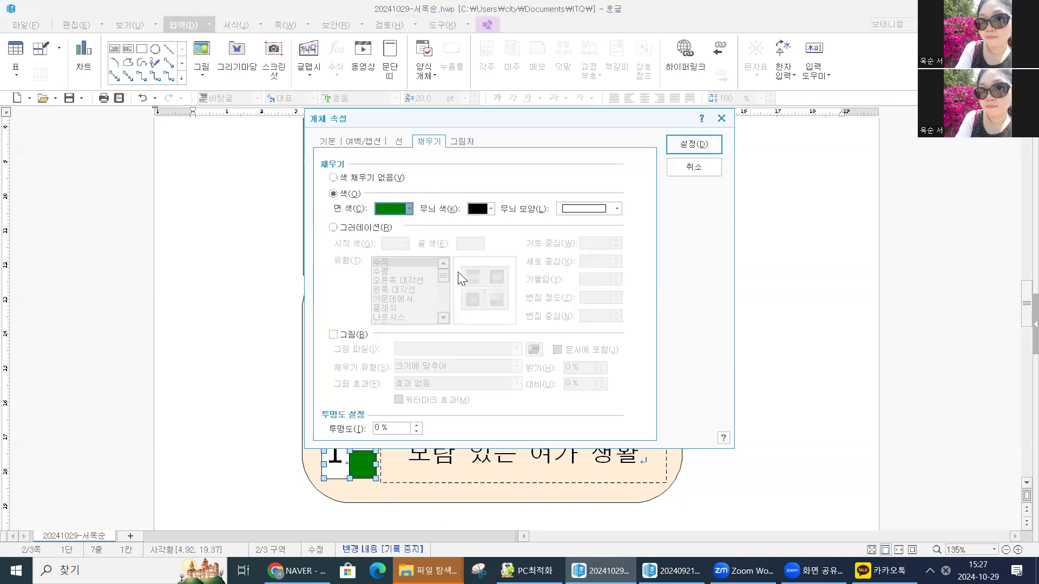
click(634, 225)
click(694, 144)
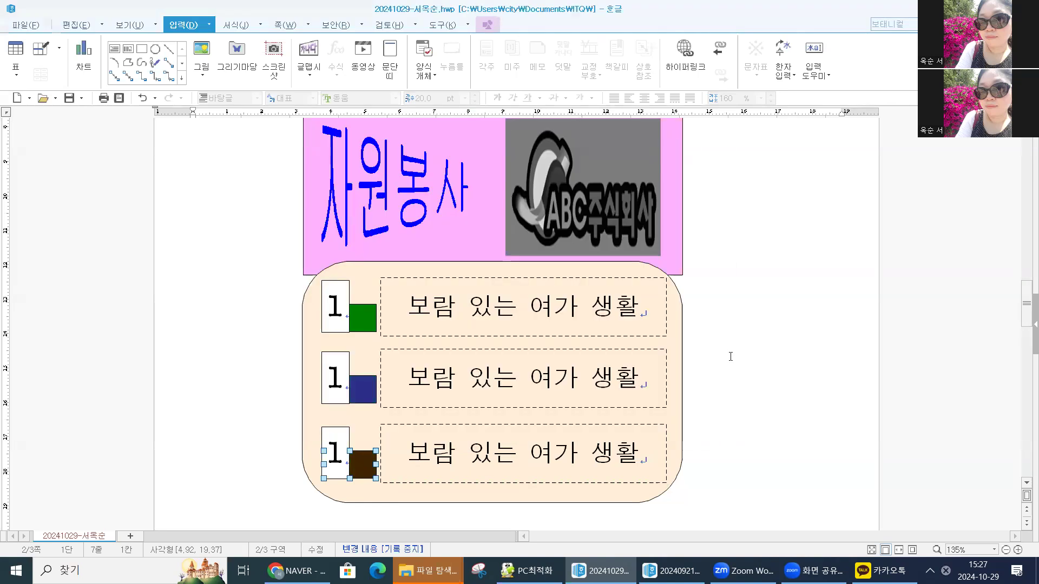
Replace the text in the first row's dashed box with 건강한 인격 형성
click(446, 314)
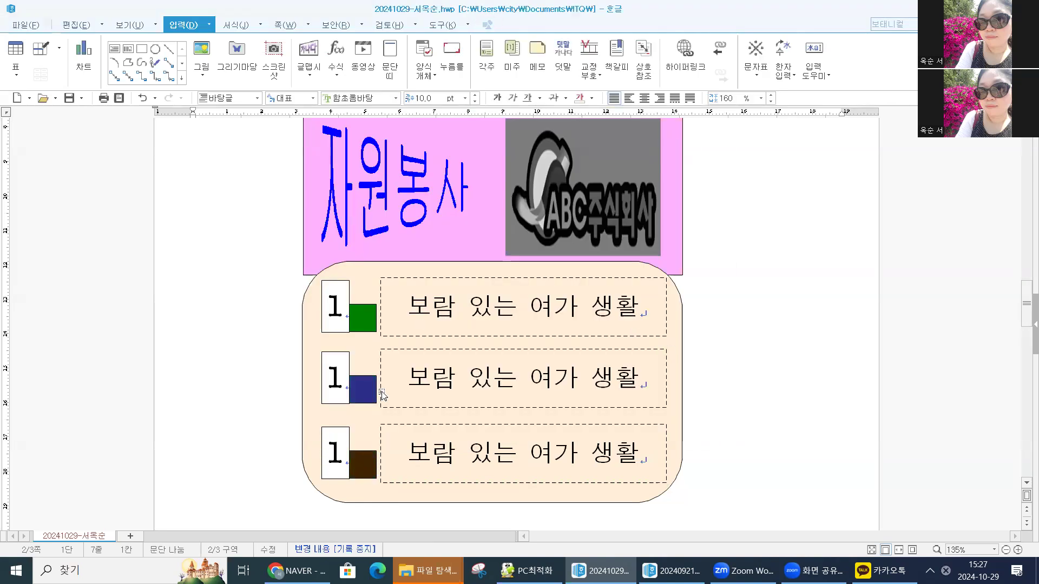
drag(641, 312, 391, 319)
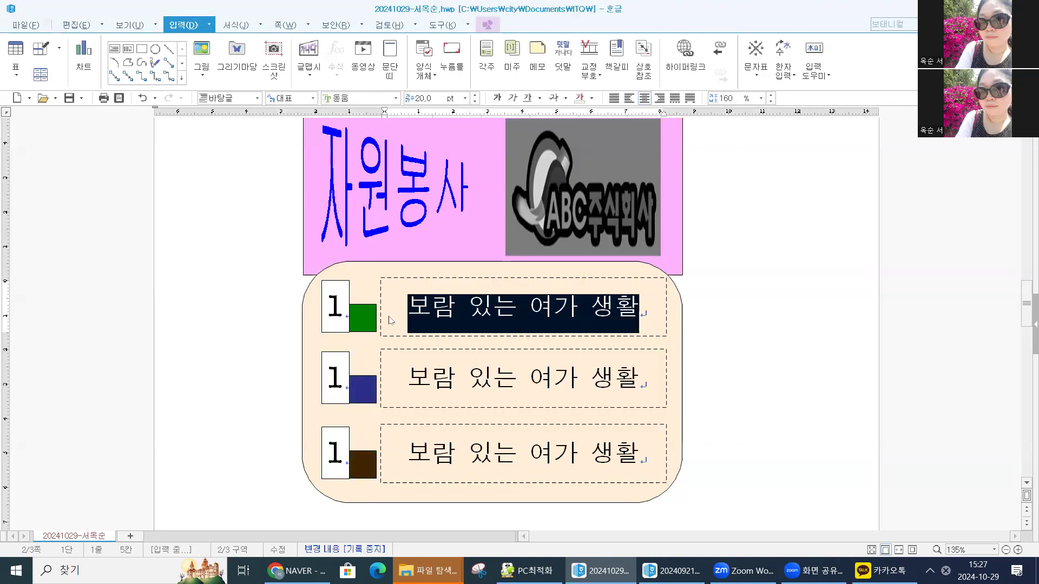
text(건강한 인겨)
text(ㄱ 형성)
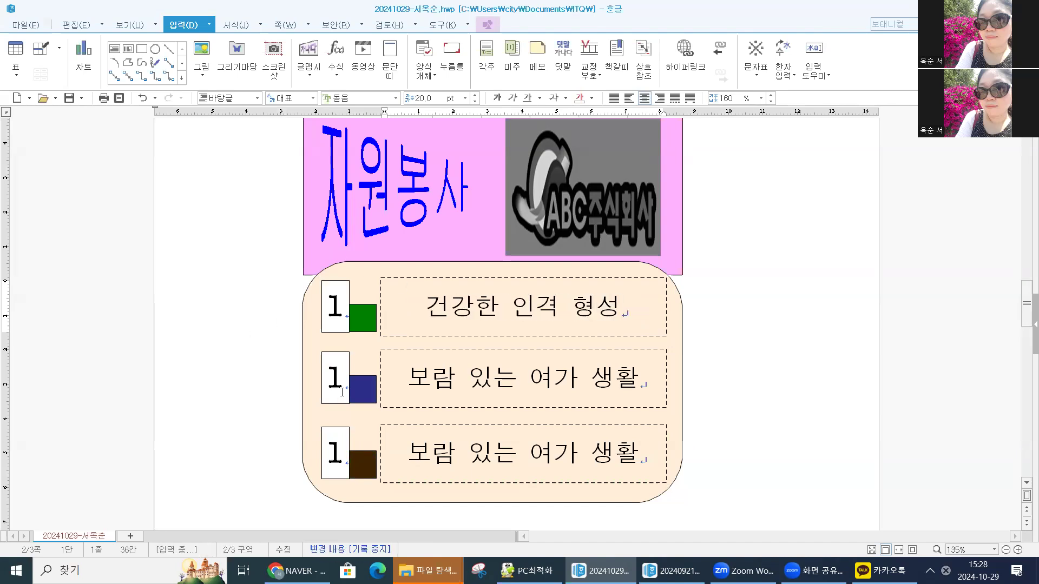
Renumber the second row's number box as 2 and the third row's as 3
click(338, 385)
key(BackSpace)
text(2)
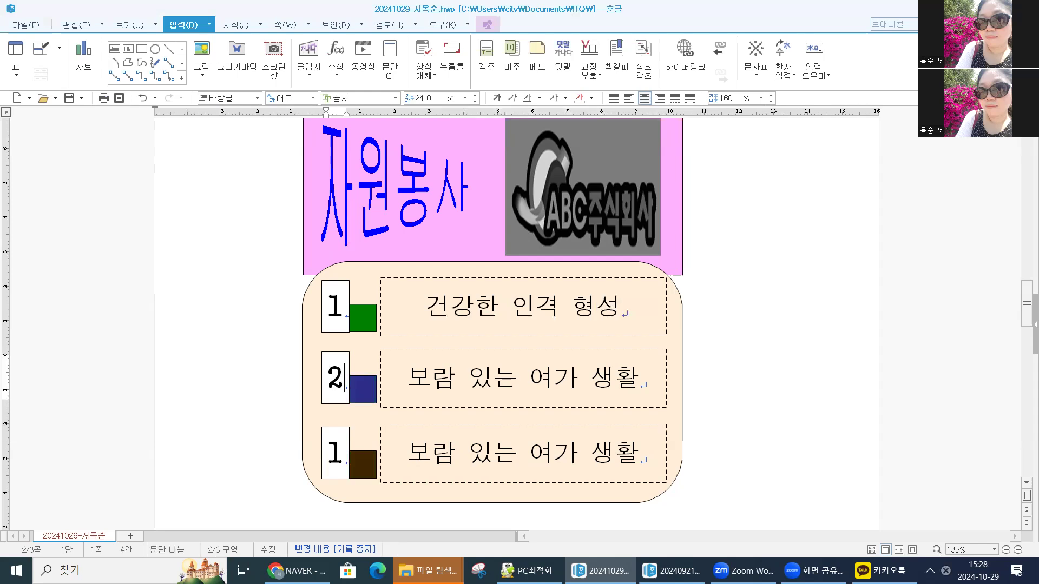
click(344, 458)
key(BackSpace)
text(3)
Replace the text in the third row's dashed box with 공동체 의식 함양
drag(643, 457, 357, 461)
text(공동체 으)
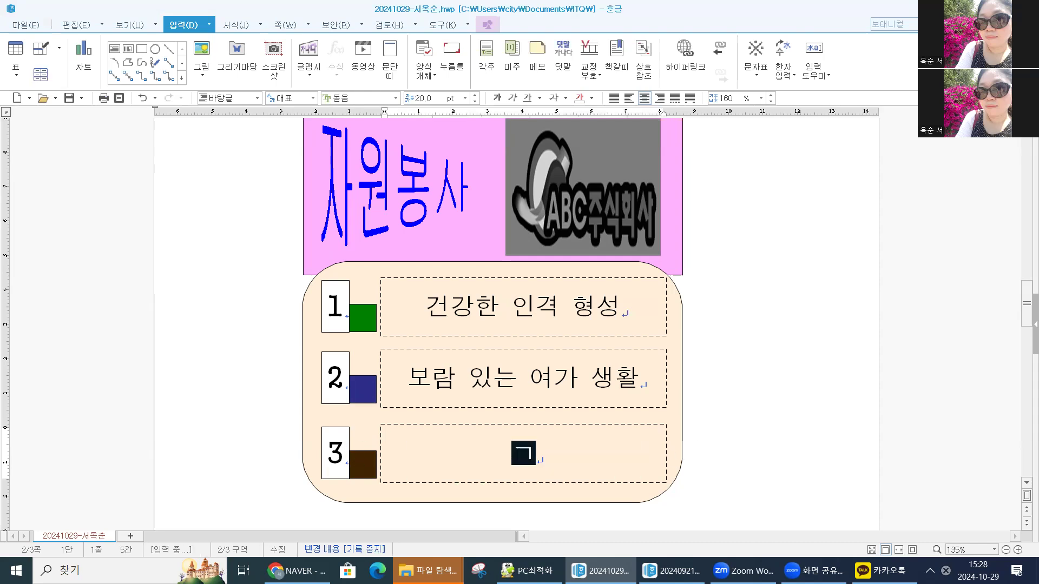
text(의식 함양)
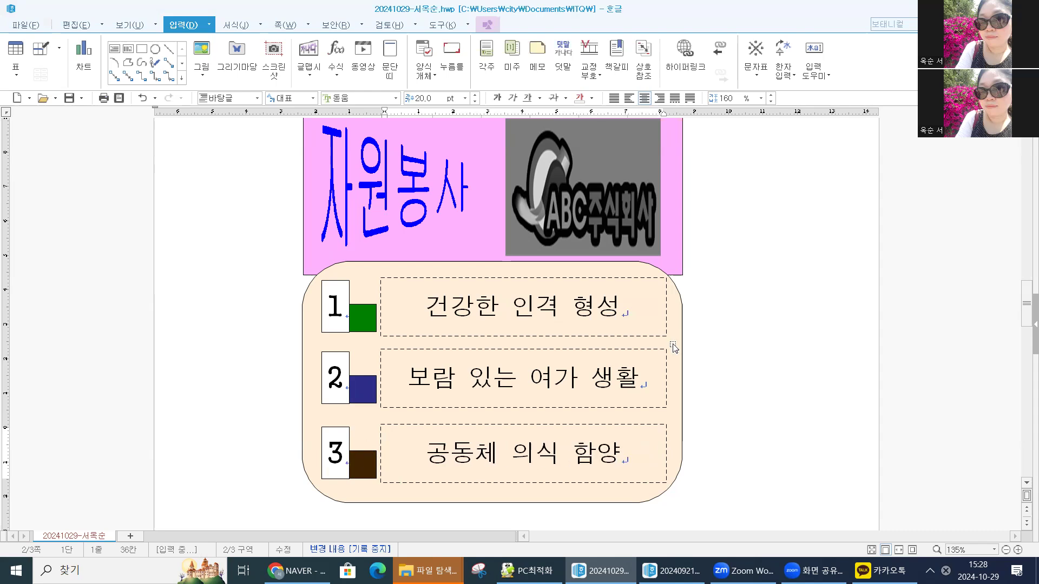
click(777, 357)
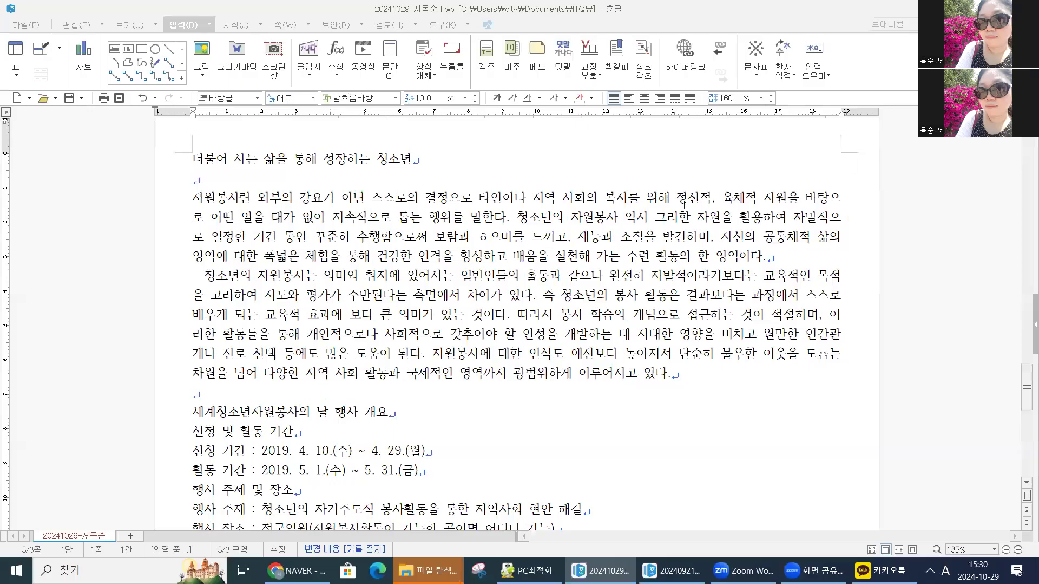
Create a 머리말 (header) for 양 쪽 on the page with the youth volunteering article, using no preset layout
scroll(636, 215, up, 5)
scroll(636, 215, down, 2)
scroll(636, 215, down, 1)
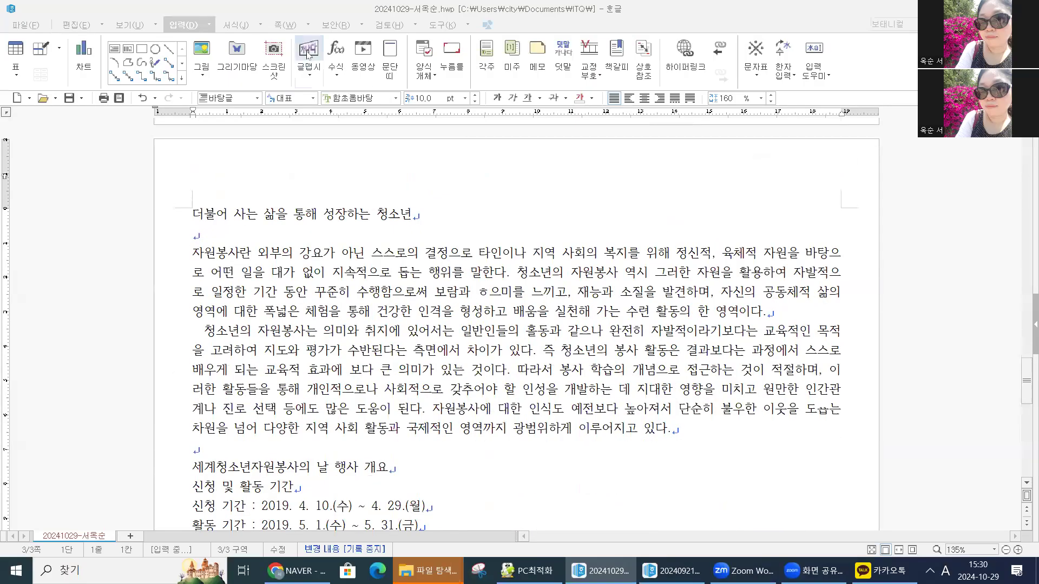
click(286, 26)
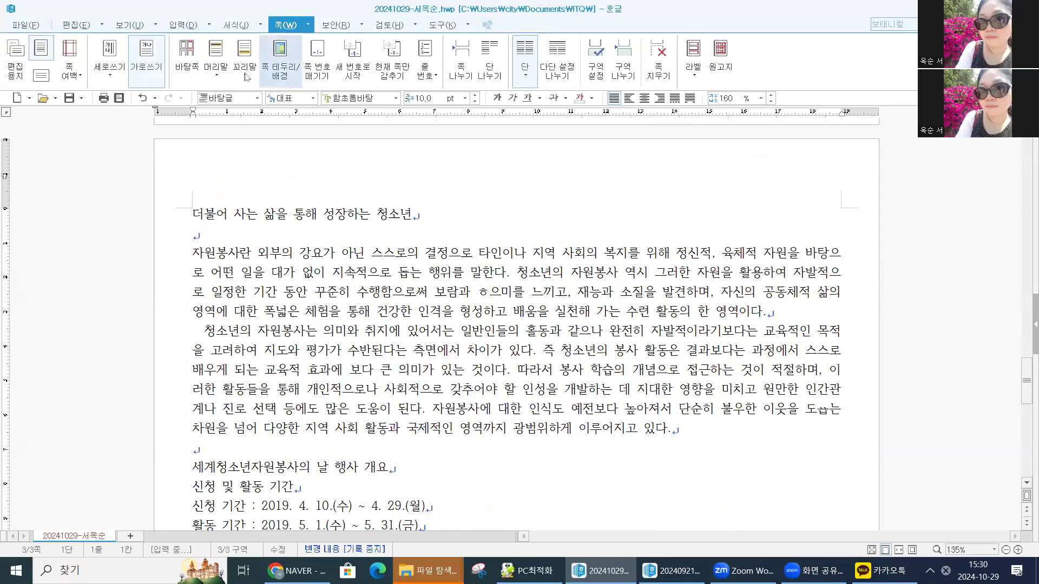
click(216, 76)
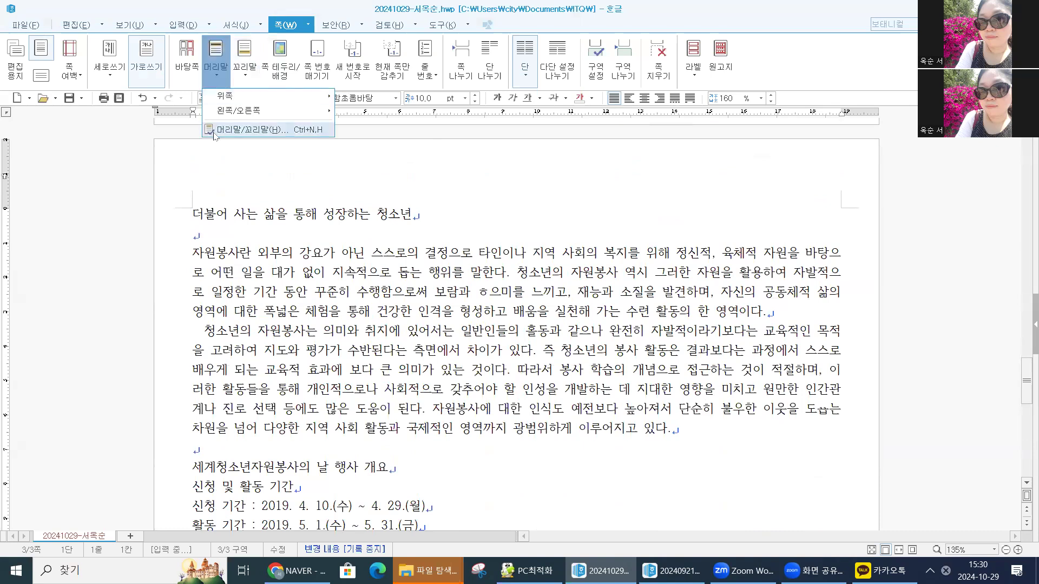
click(246, 130)
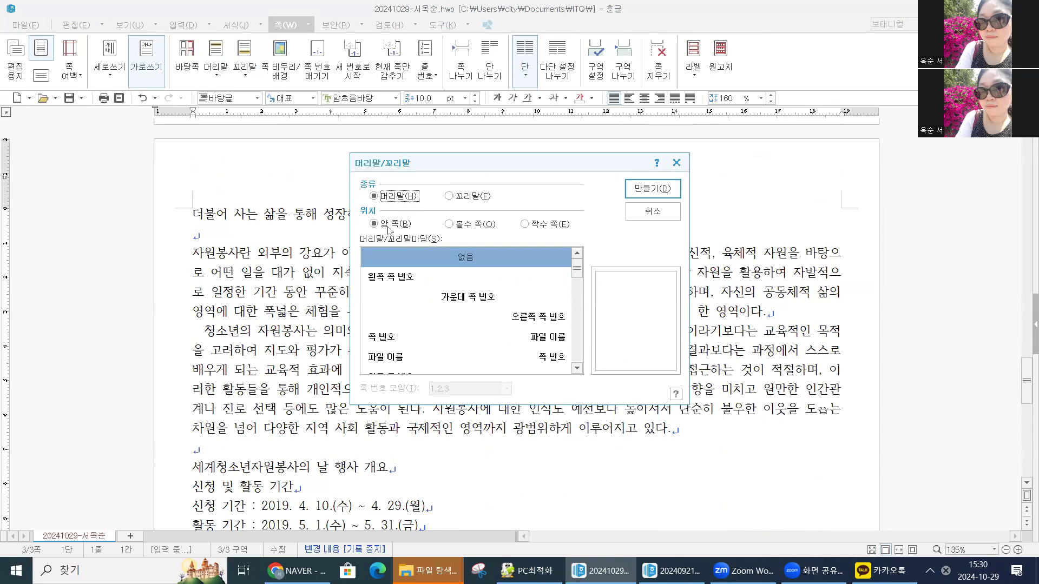
click(652, 189)
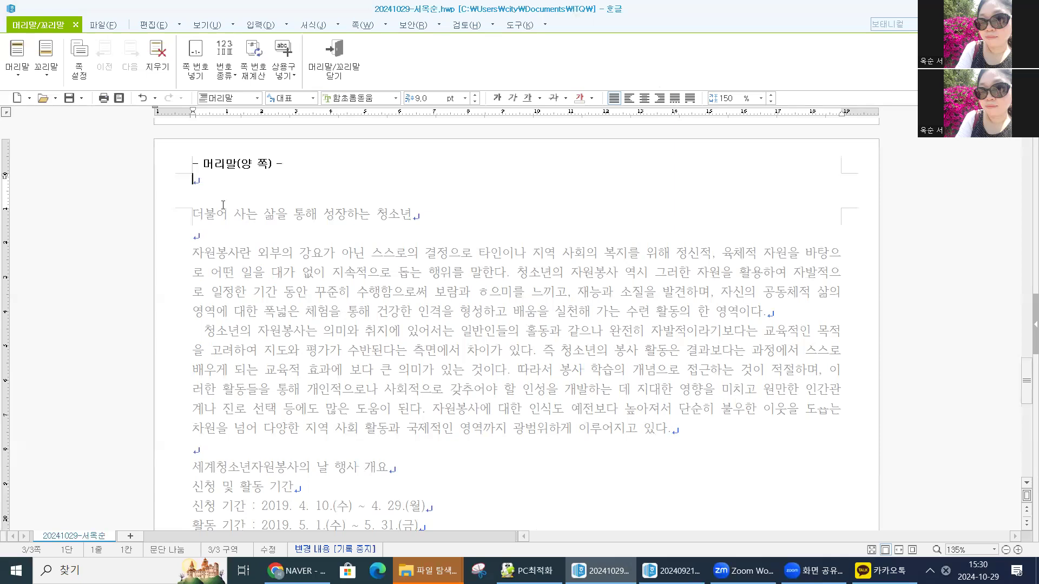
Format the empty header line as 돋움, 10 pt, right-aligned
click(397, 98)
drag(484, 193, 485, 96)
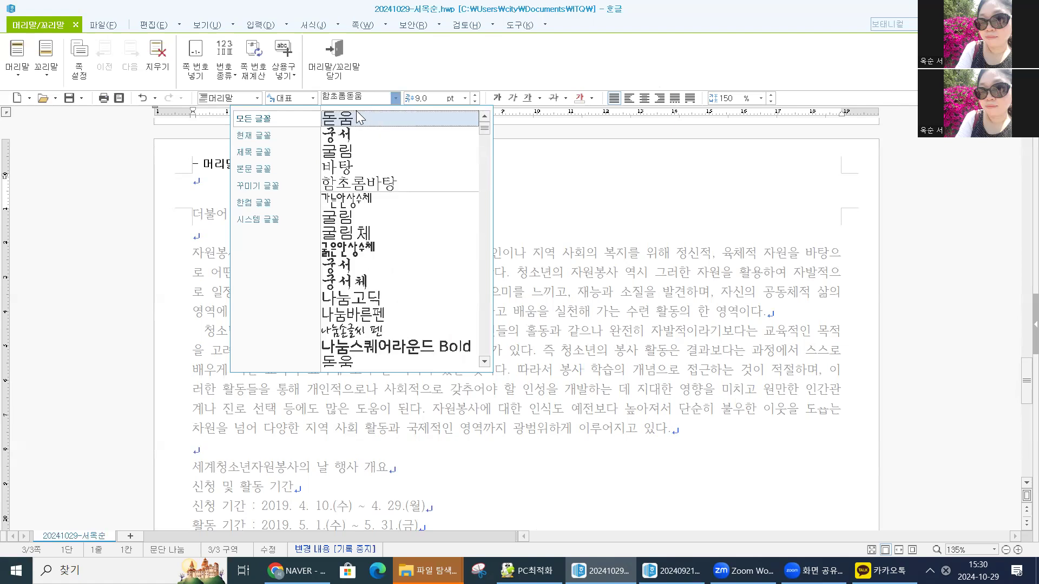
click(460, 116)
click(465, 98)
click(418, 149)
click(659, 99)
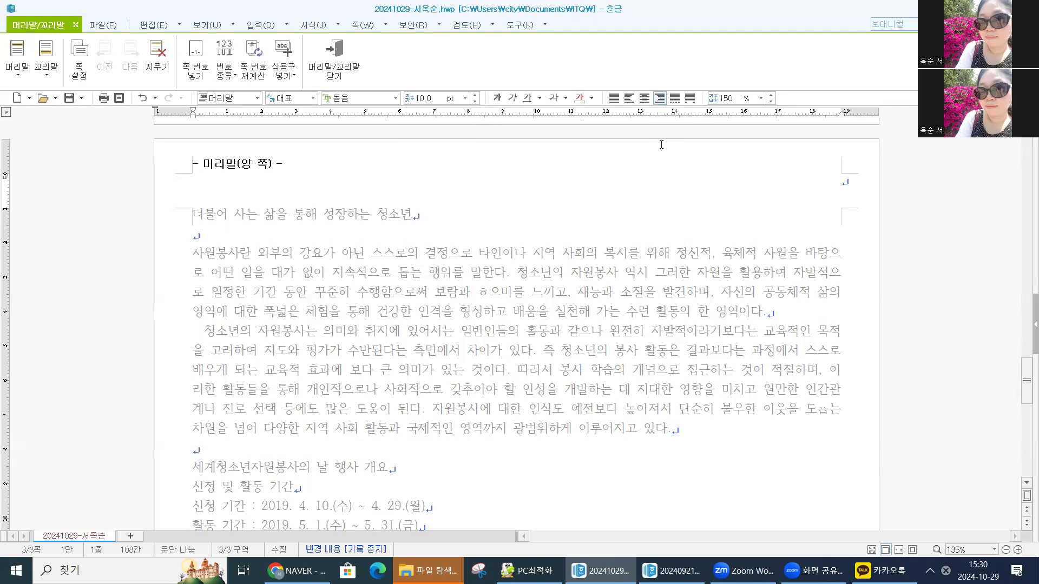
Enter GYSD as the header text, close header editing, and briefly reopen the header to check it
text(g)
key(BackSpace)
text(GYSD)
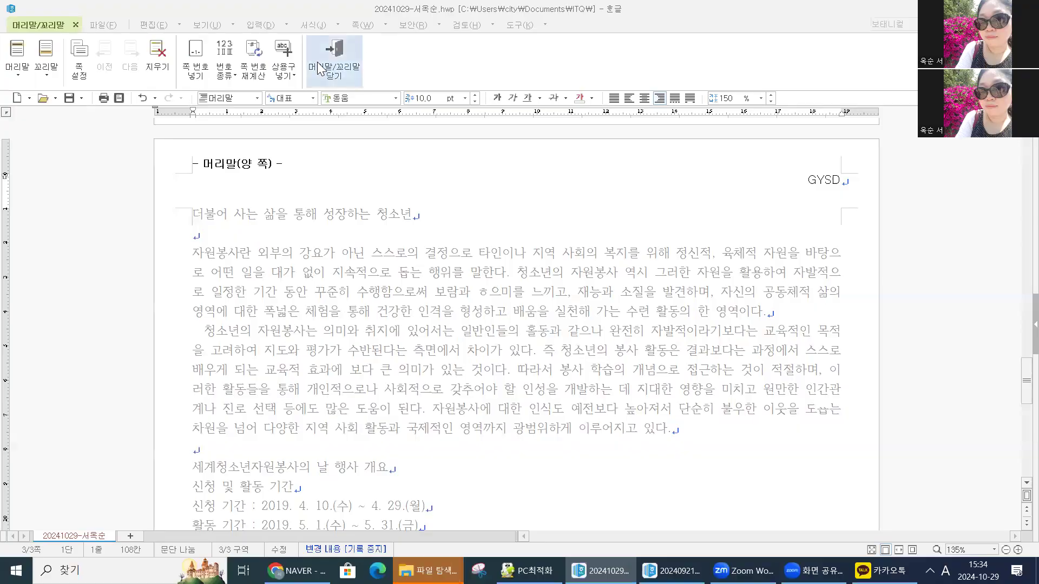
click(339, 58)
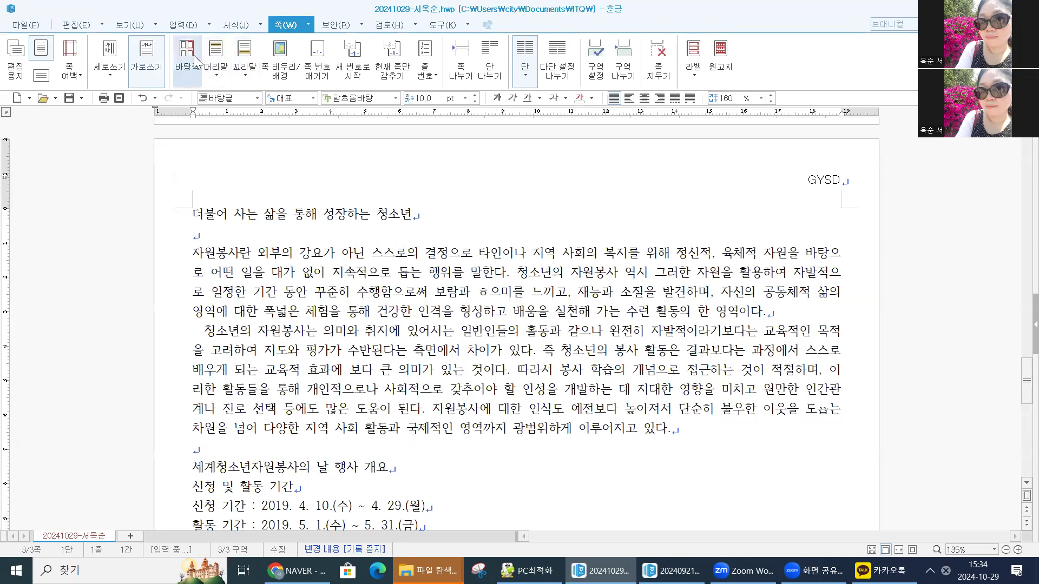
double_click(821, 179)
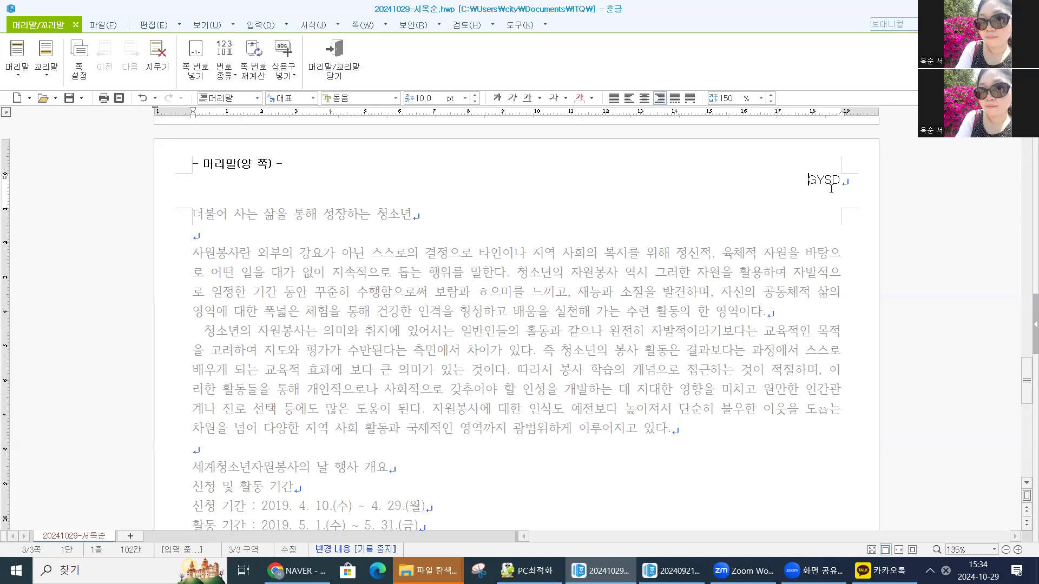
click(334, 60)
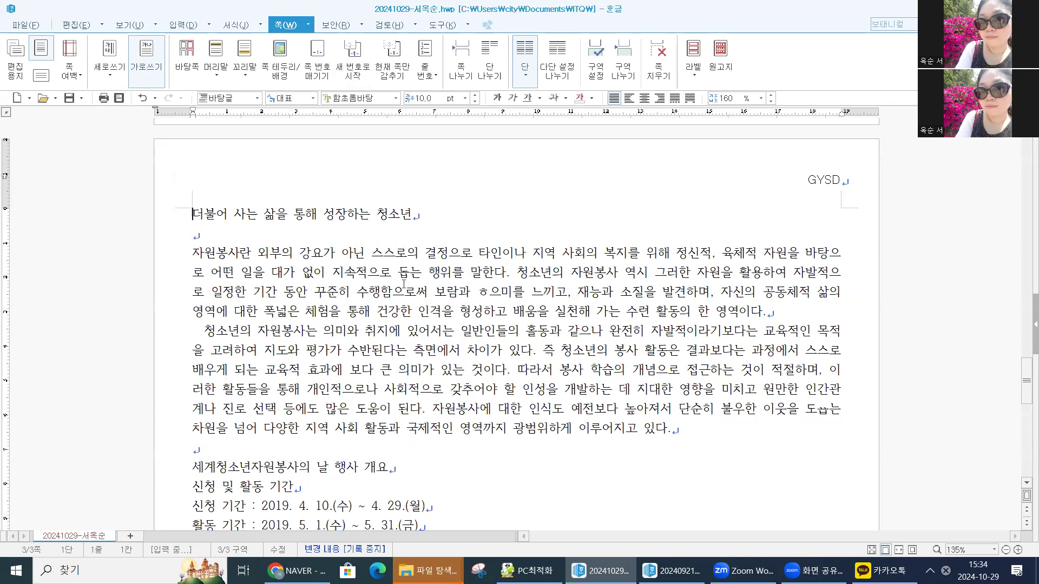
Add the 덧말 Global Youth Service Day above the article title 더불어 사는 삶을 통해 성장하는 청소년
drag(192, 215, 417, 215)
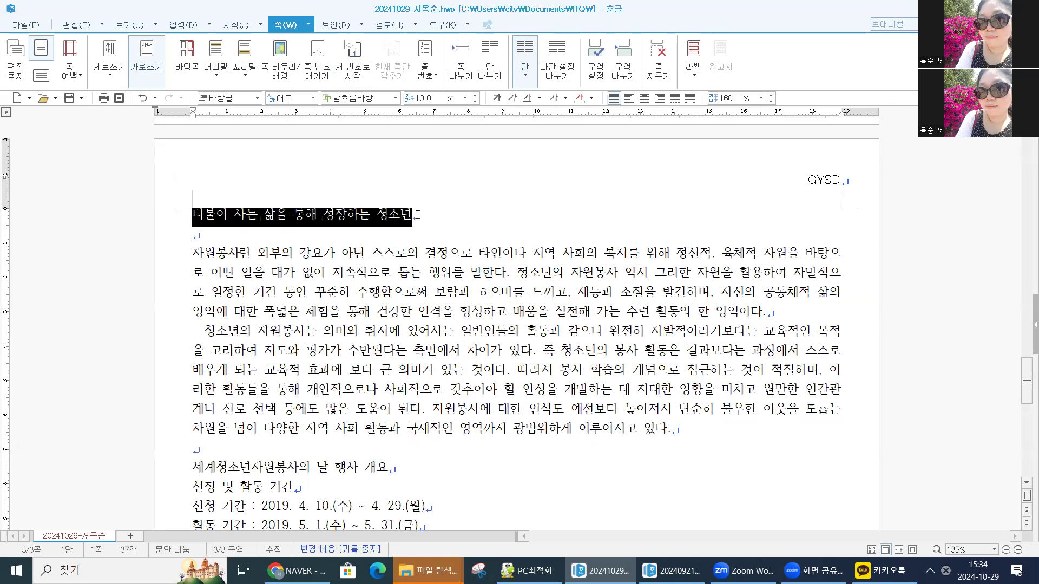
click(185, 24)
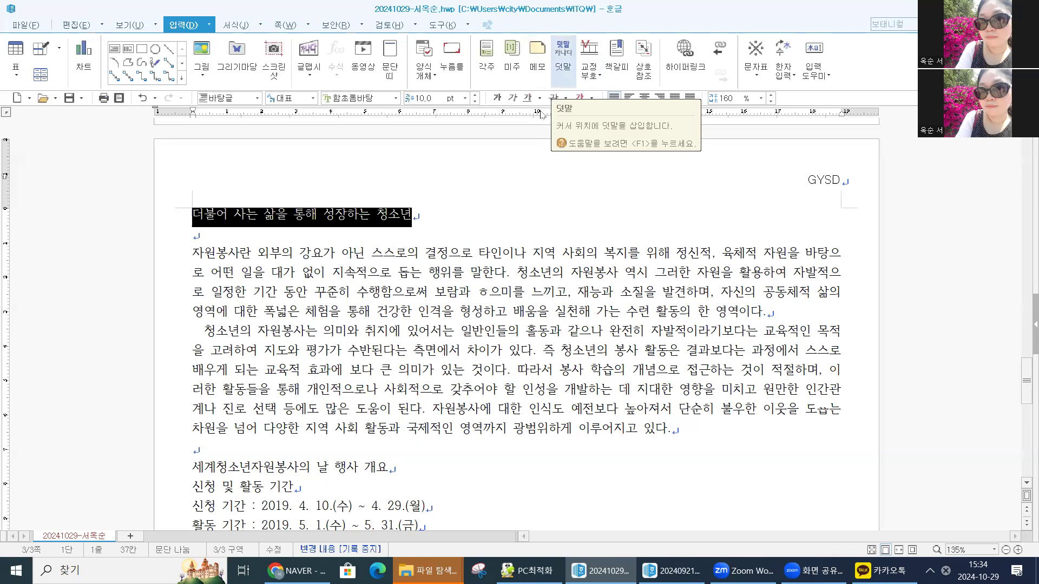
click(563, 54)
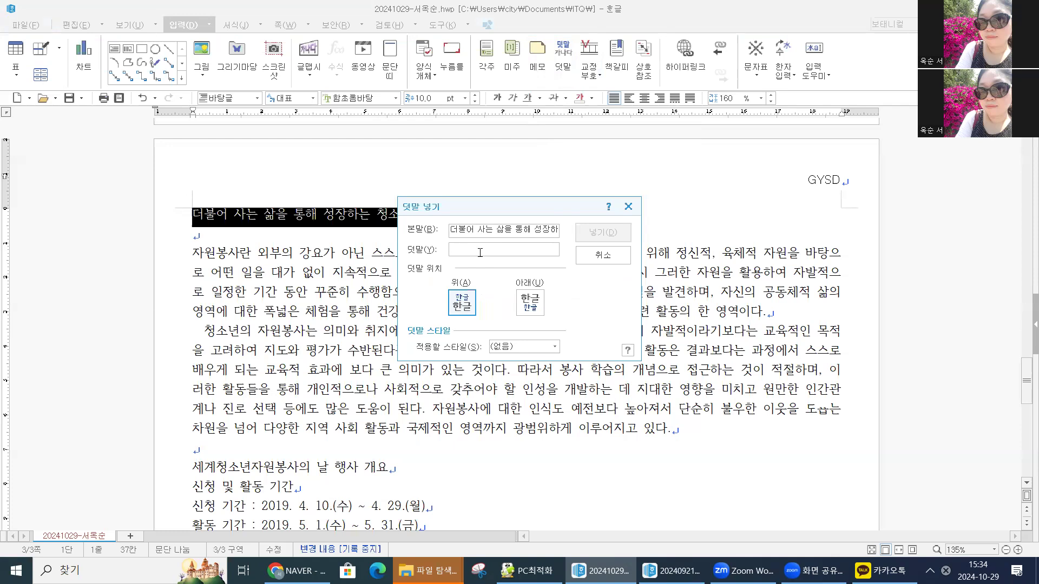
text(Glo)
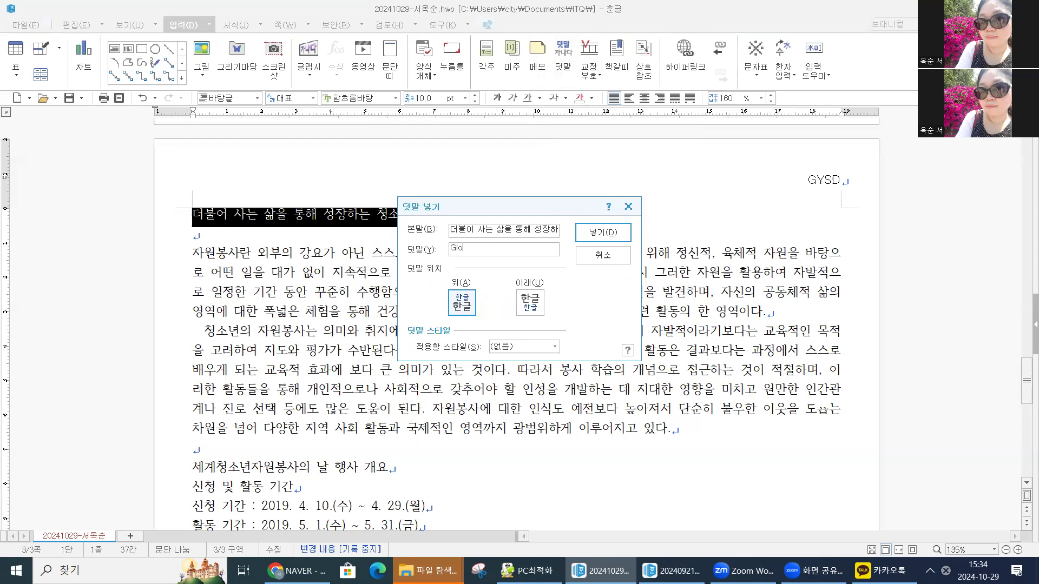
text(val)
key(BackSpace)
key(BackSpace)
text(Yout Servuce)
key(BackSpace)
key(BackSpace)
key(BackSpace)
text(ice Day)
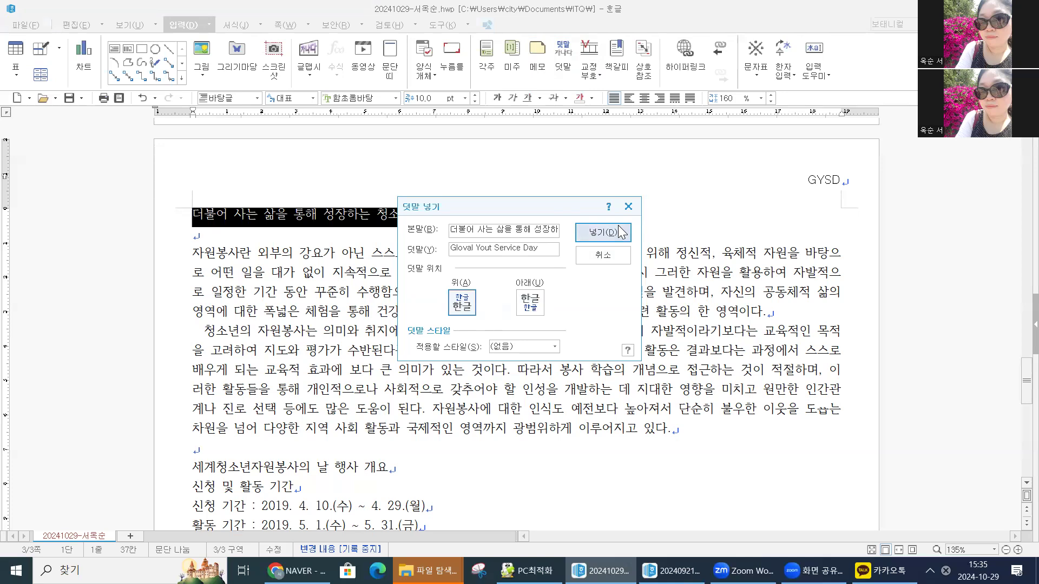
click(472, 248)
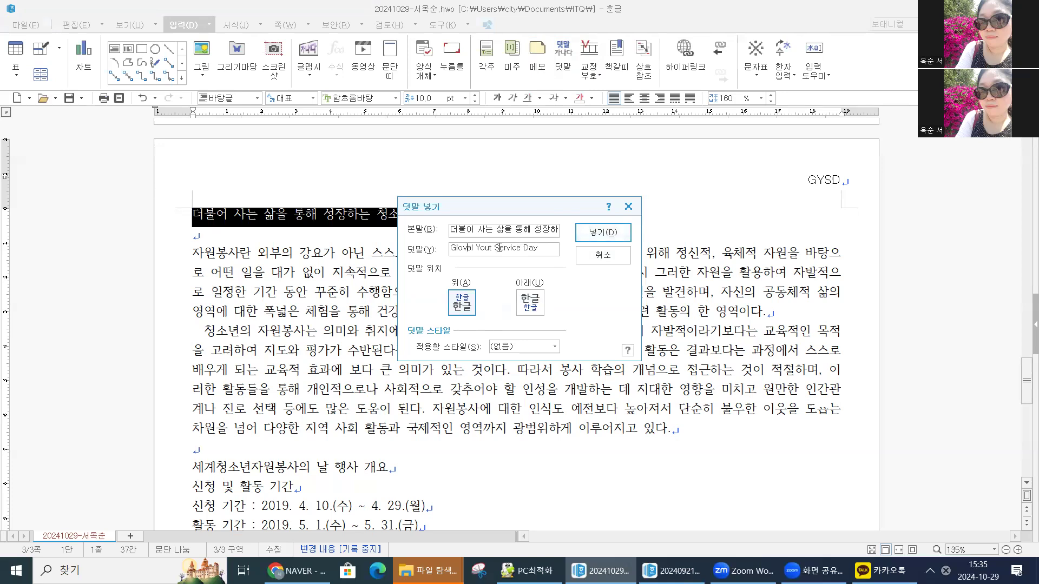
key(Delete)
text(b)
text(h)
click(595, 234)
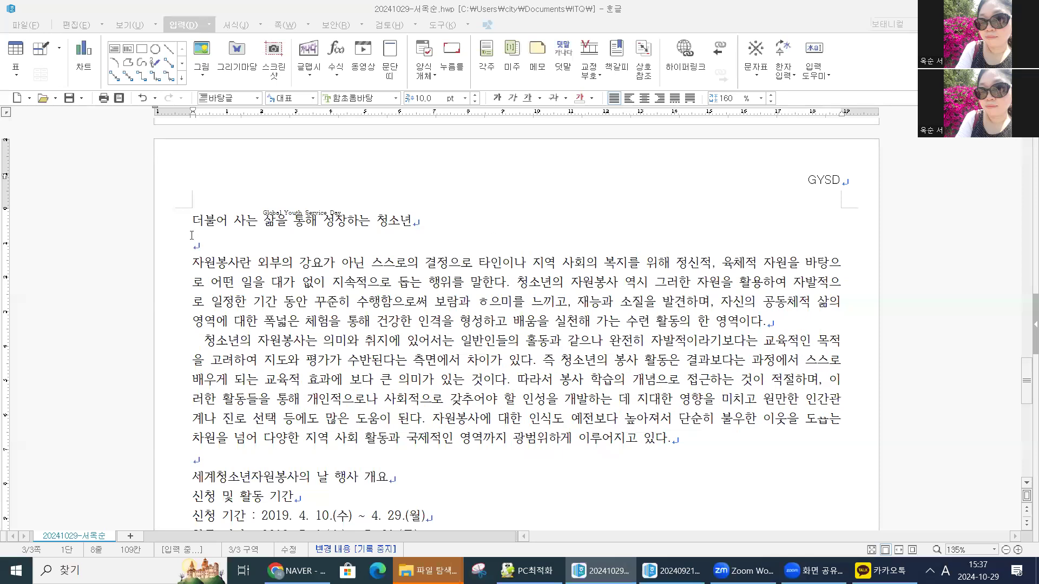
Format the article title 더불어 사는 삶을 통해 성장하는 청소년 in 굴림 at 22 pt
click(190, 230)
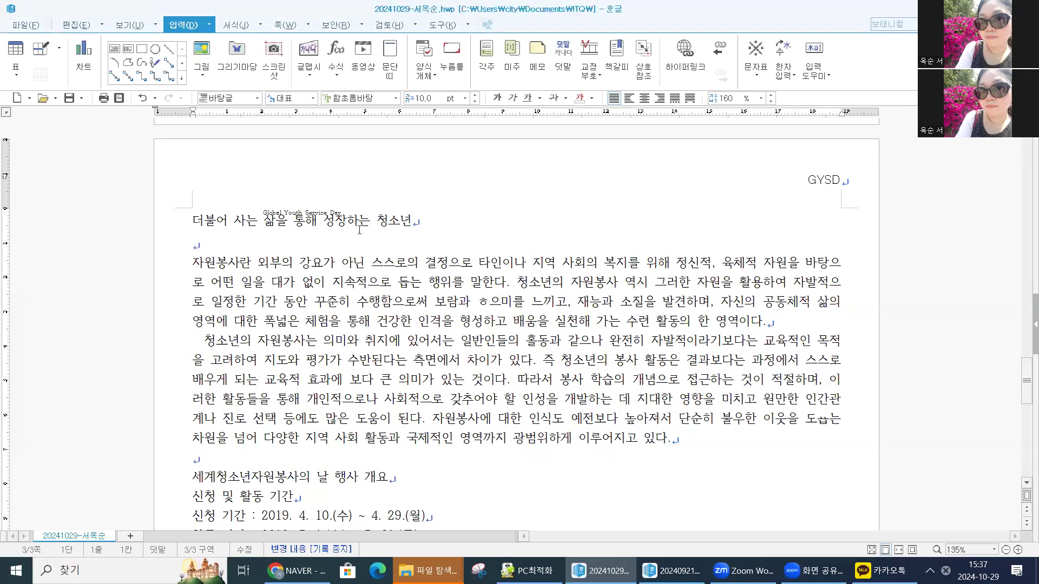
drag(196, 218, 397, 230)
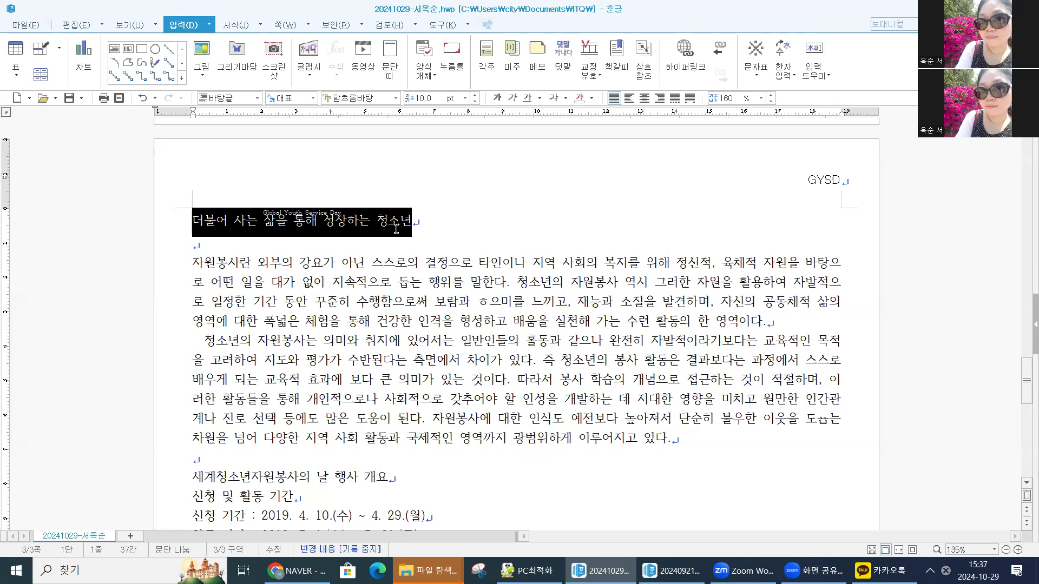
click(396, 97)
click(358, 153)
click(464, 98)
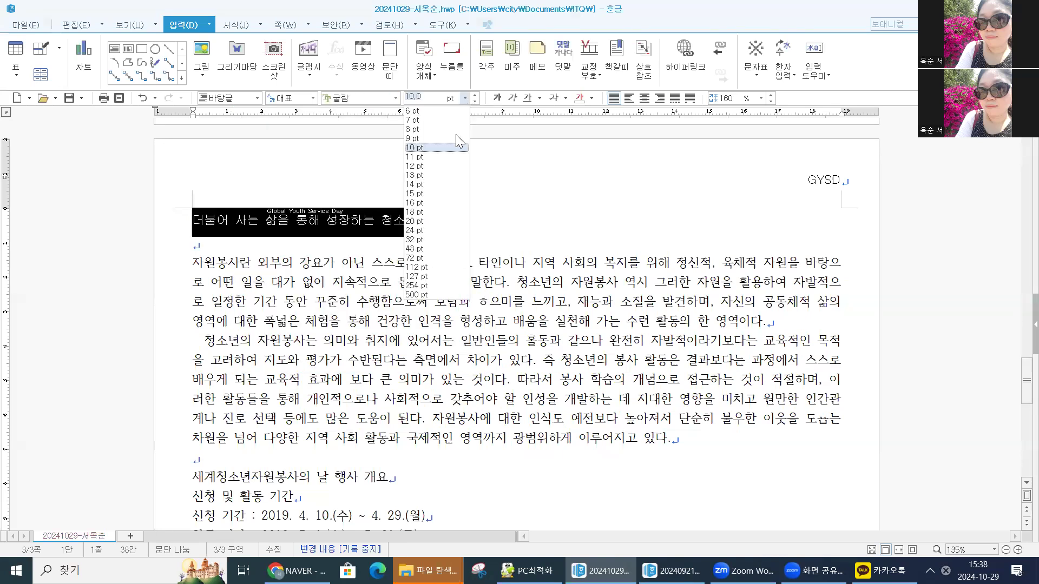
click(430, 222)
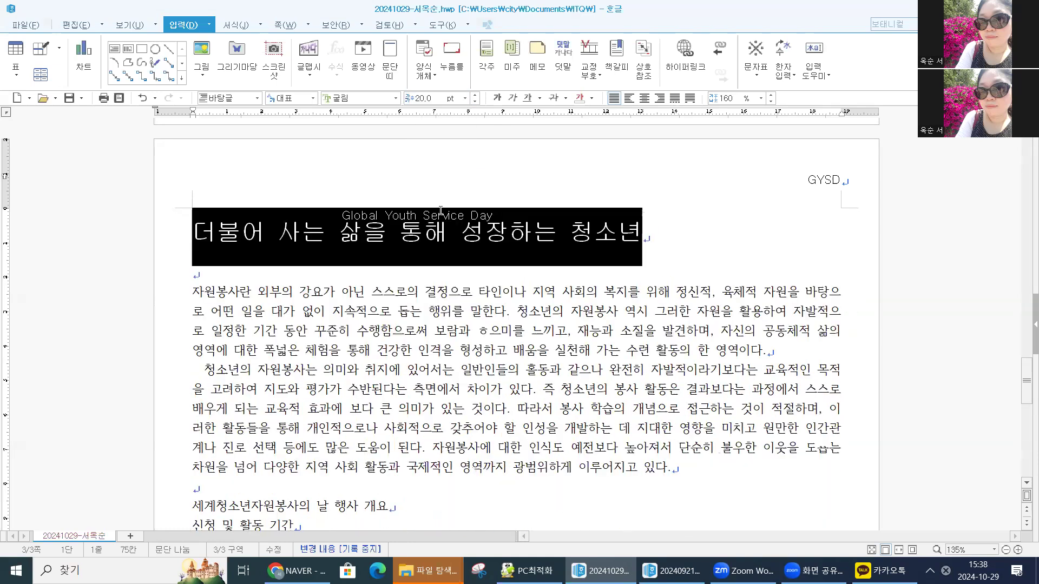
click(476, 96)
click(476, 96)
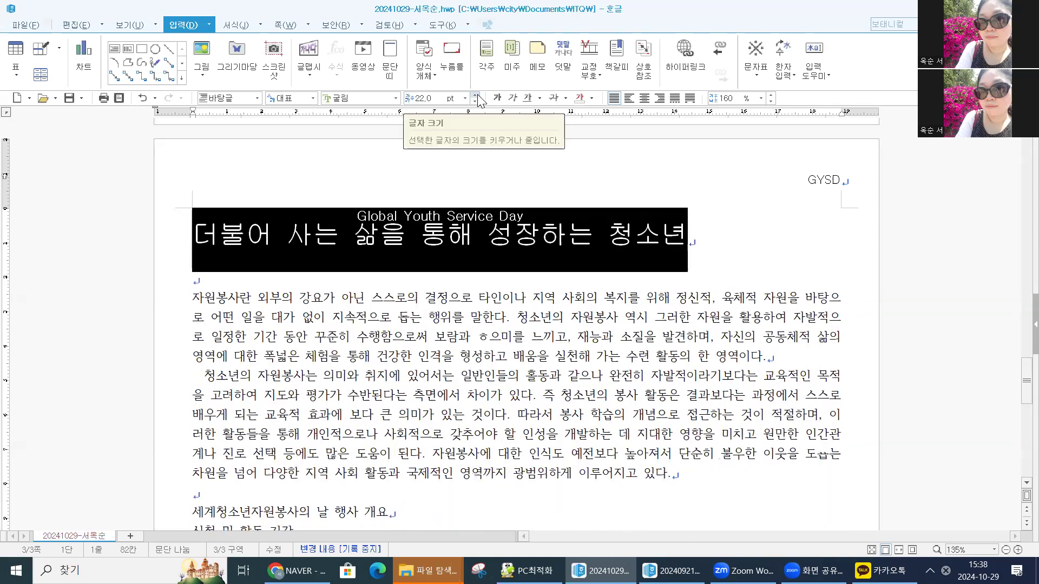
Center the article title and make it bold
click(644, 99)
key(Escape)
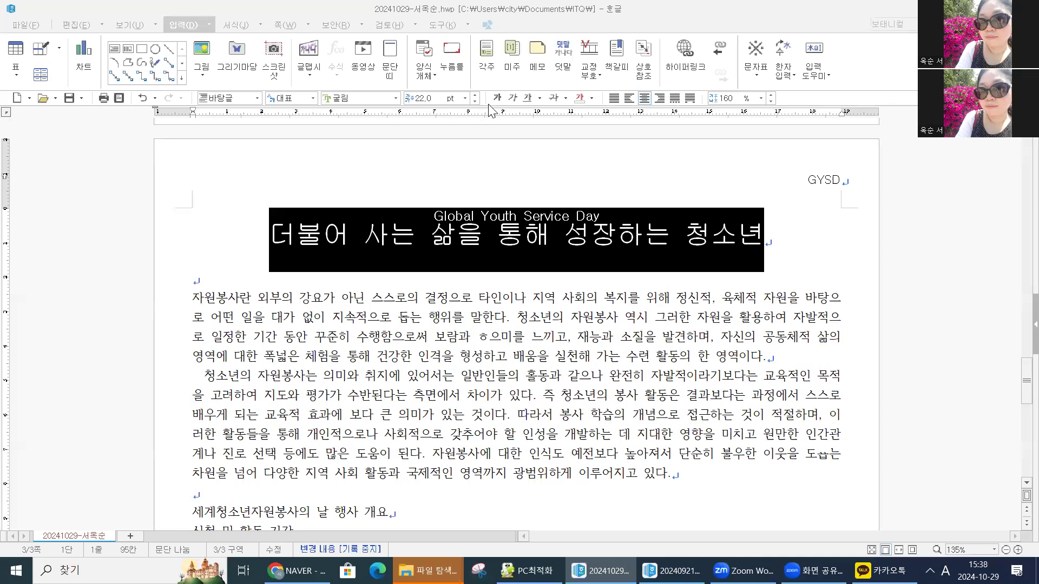
click(495, 103)
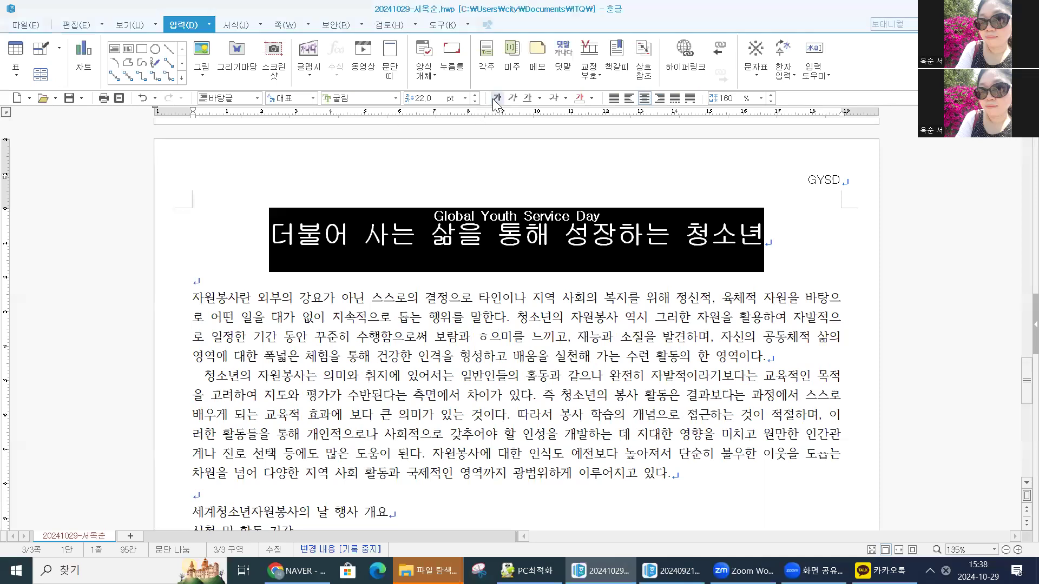
Try the article title at 10 pt and set its size back to 22 pt
click(420, 102)
text(22)
key(Return)
click(406, 98)
text(10)
key(Return)
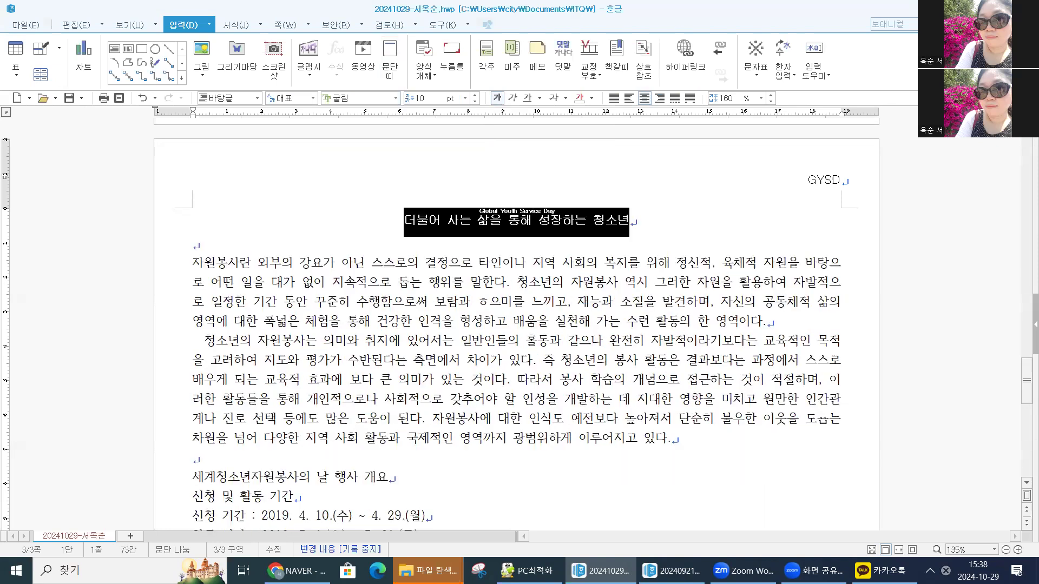
click(427, 97)
text(22)
key(Return)
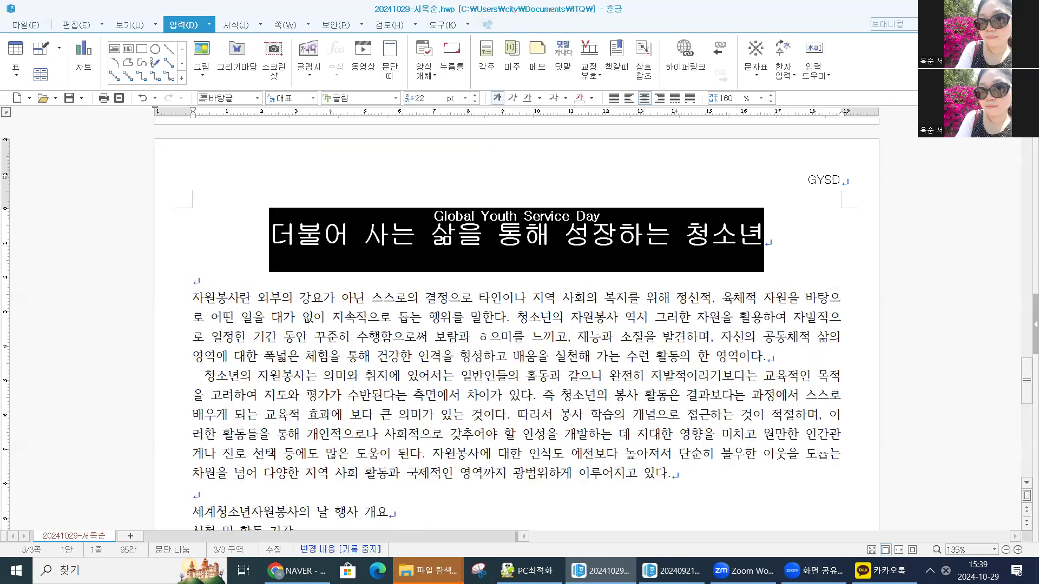
Remove the blank line between the article title and the first body paragraph
drag(411, 318, 405, 338)
click(184, 304)
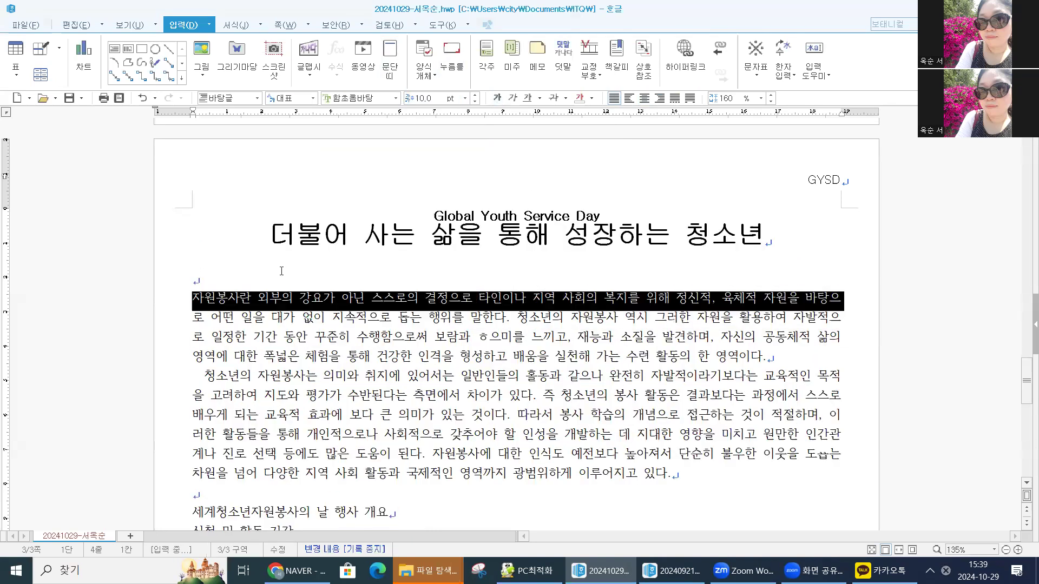
click(282, 270)
click(218, 280)
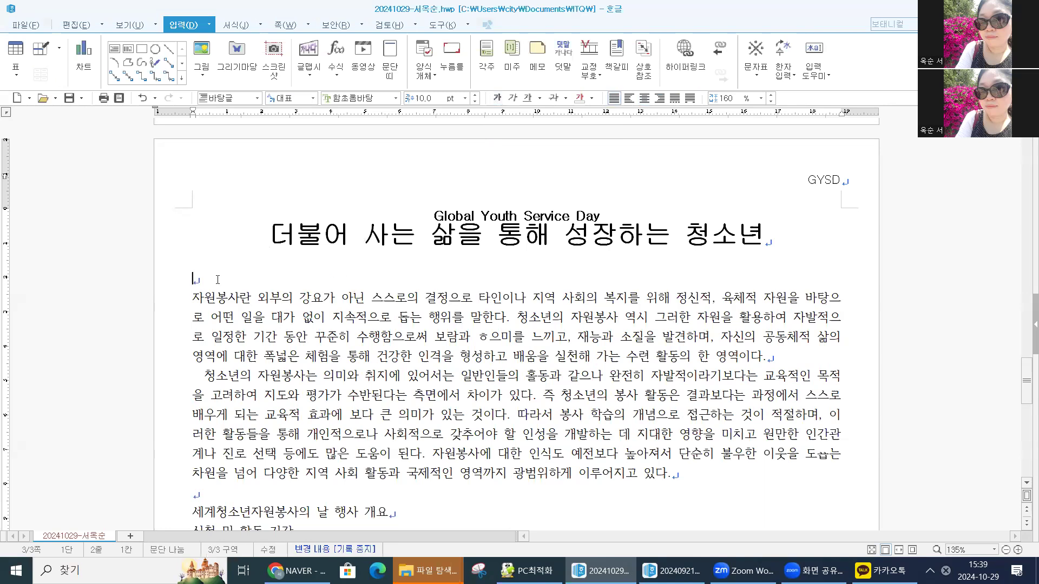
key(Left)
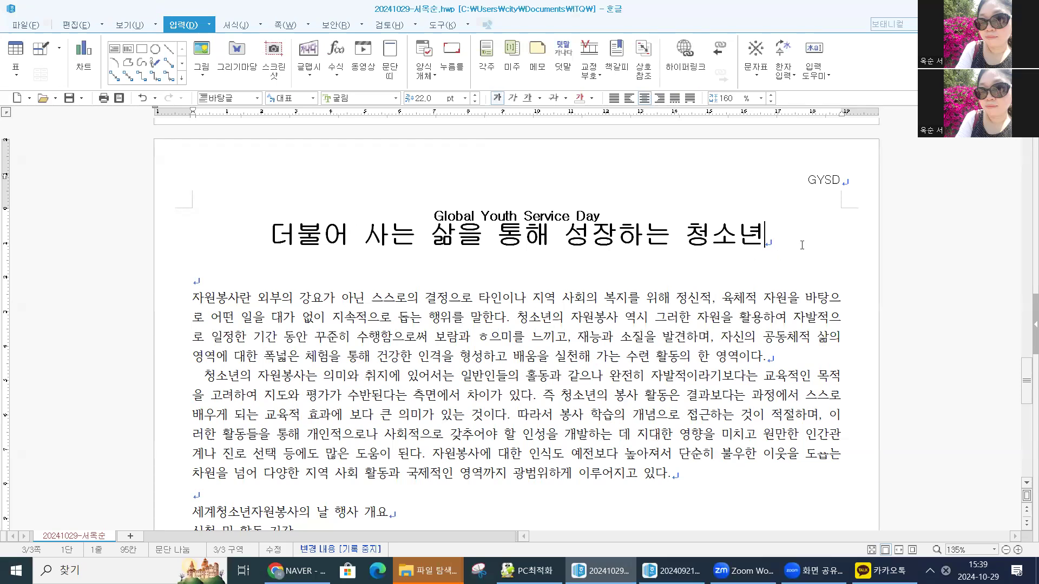
key(Return)
key(Delete)
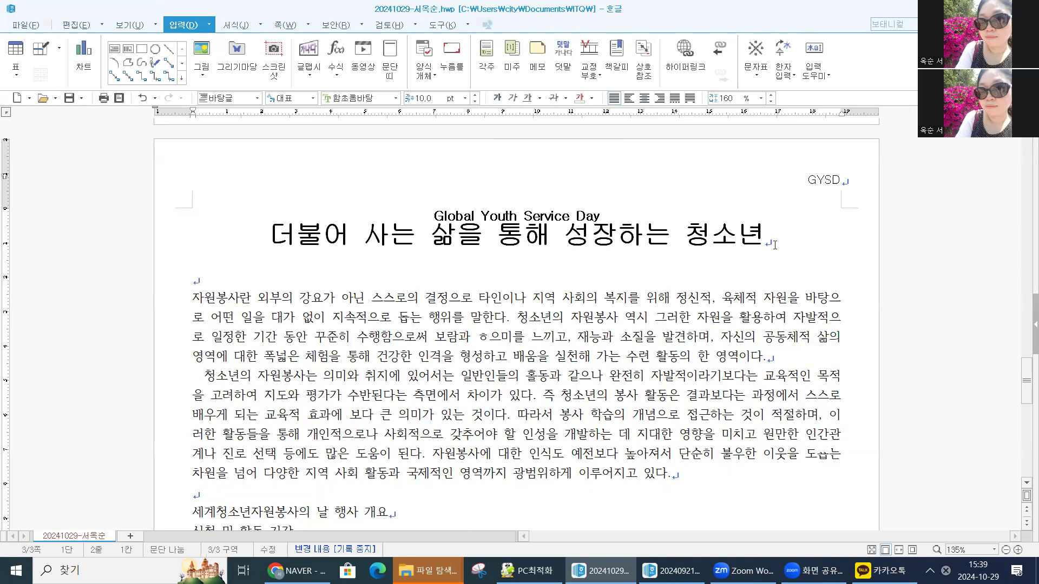
key(Down)
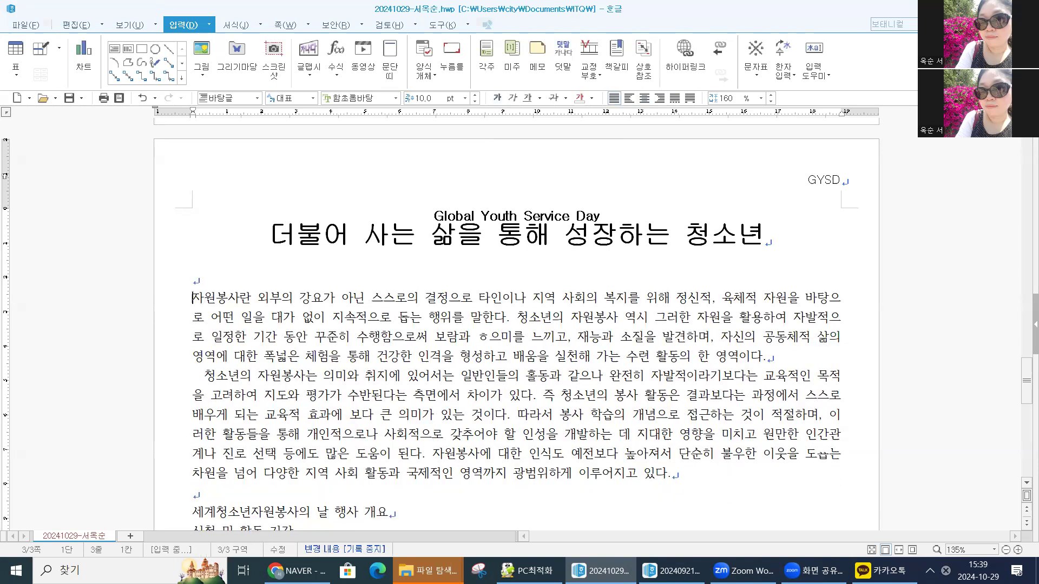
key(BackSpace)
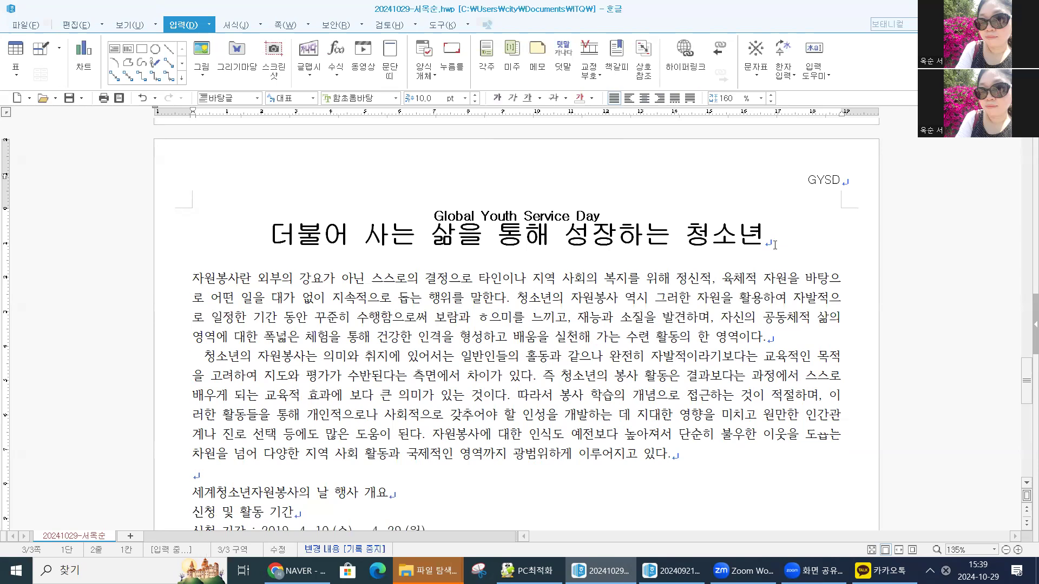
Try adding a blank line from the end of the title, and remove it again
click(775, 245)
key(Return)
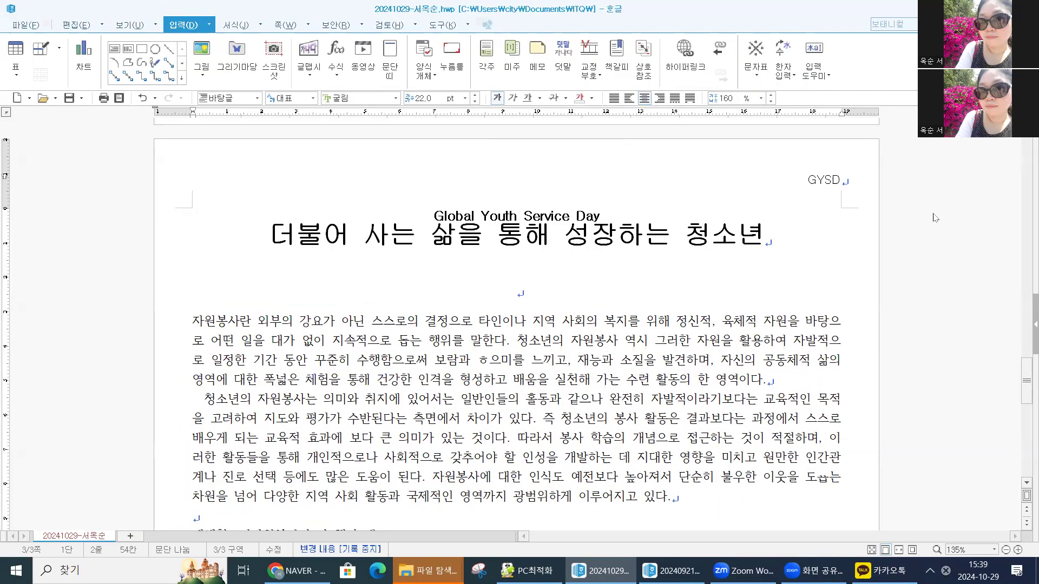
key(BackSpace)
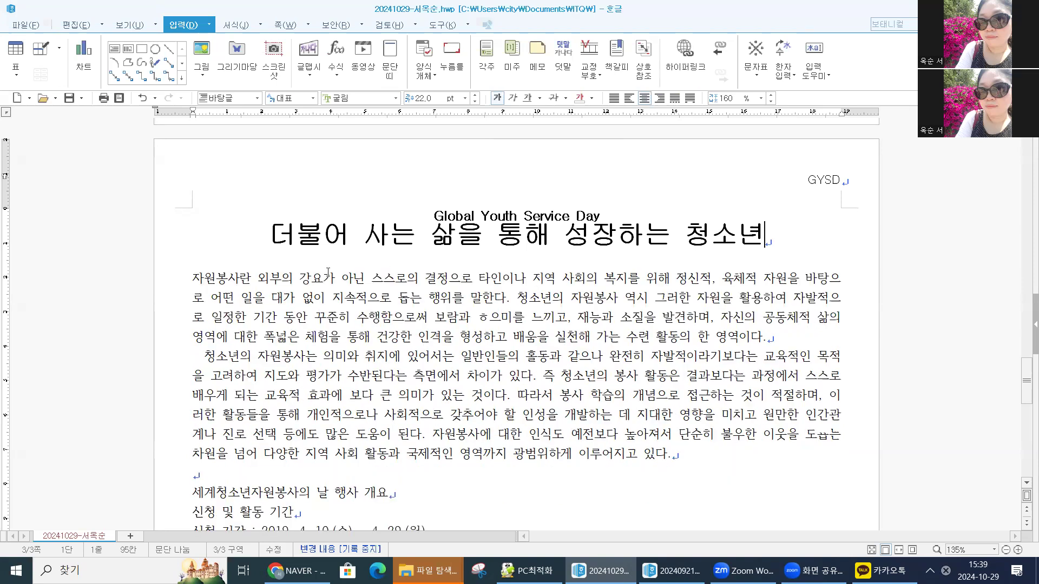
Insert a blank line ahead of the first body paragraph, keeping the body text formatting
click(188, 285)
key(Return)
key(Up)
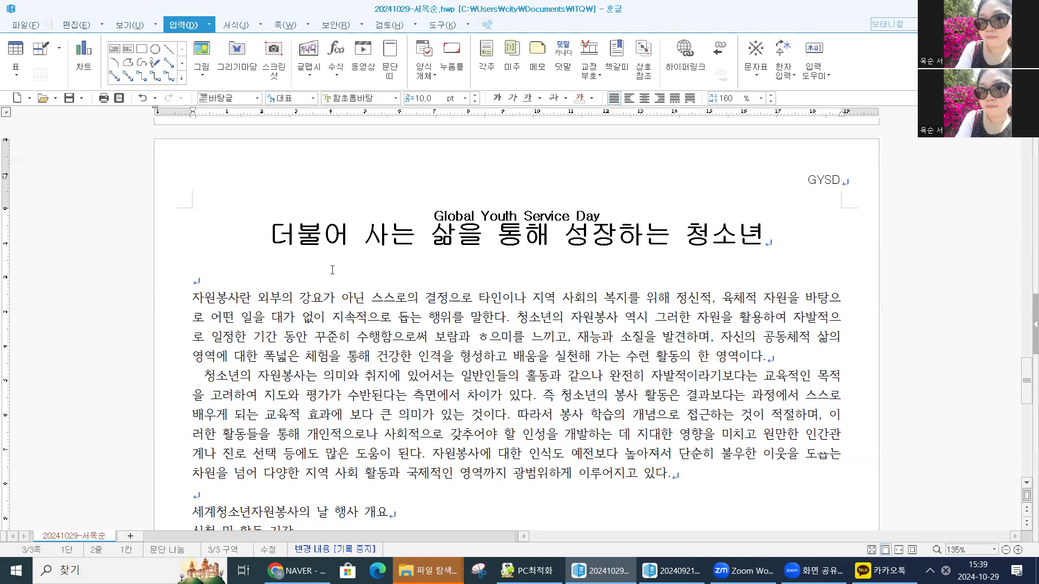
Apply a two-line 문단 첫 글자 장식 (drop cap) in 궁서 with a yellow fill to the first body paragraph
key(Down)
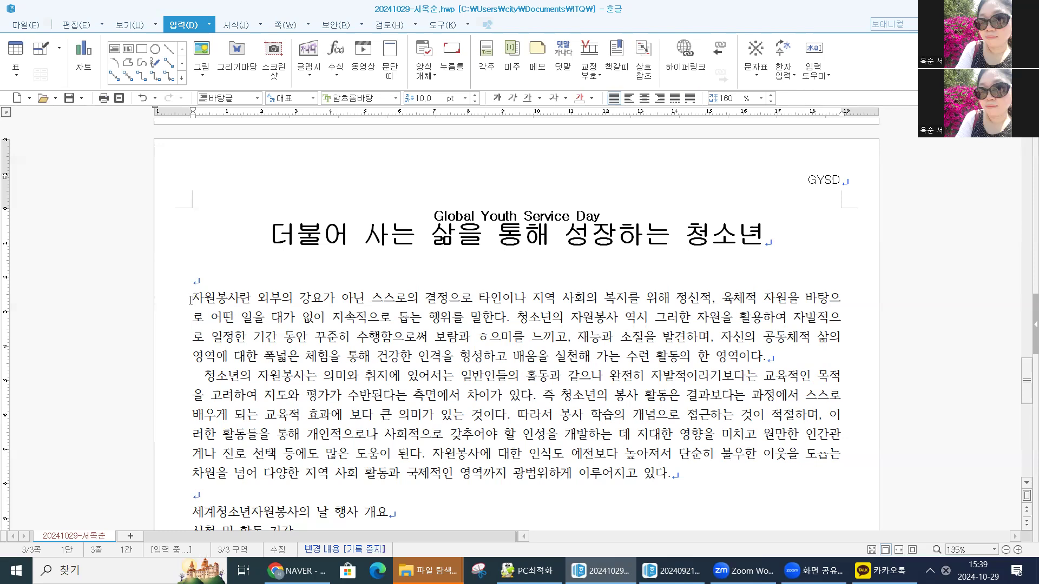
click(262, 26)
click(262, 23)
click(262, 23)
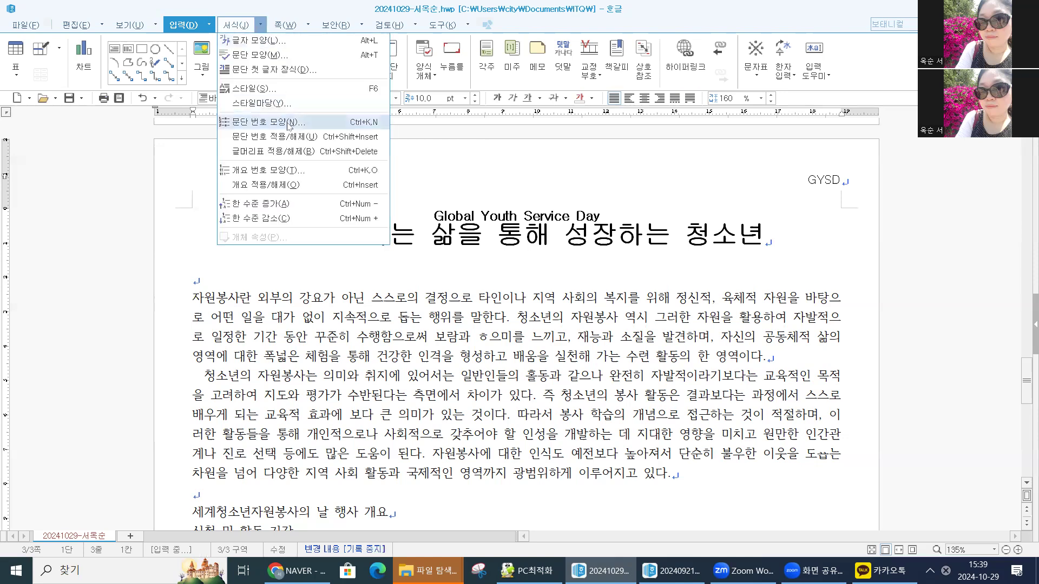
click(296, 70)
click(431, 219)
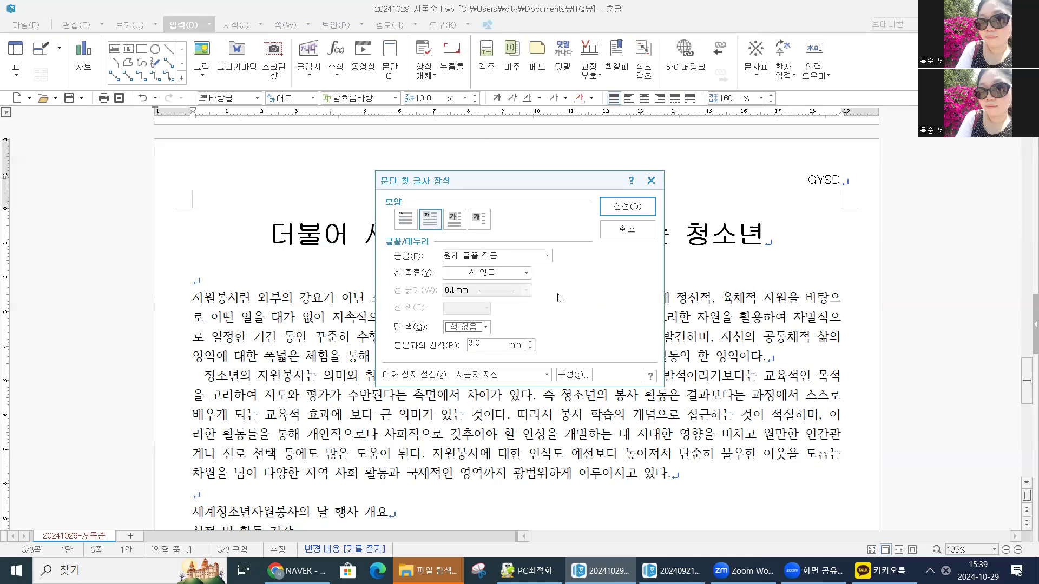
click(547, 256)
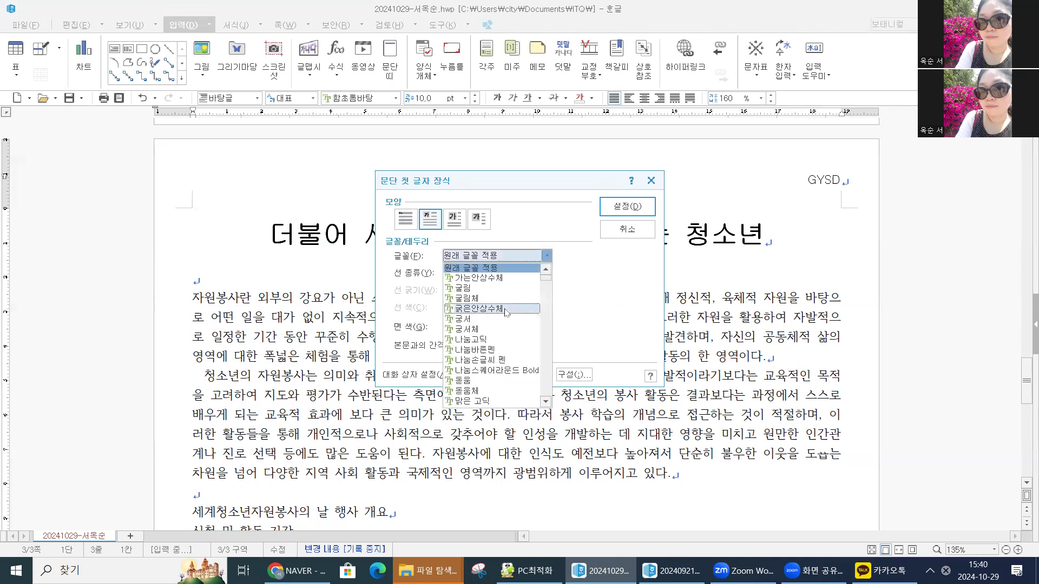
click(502, 322)
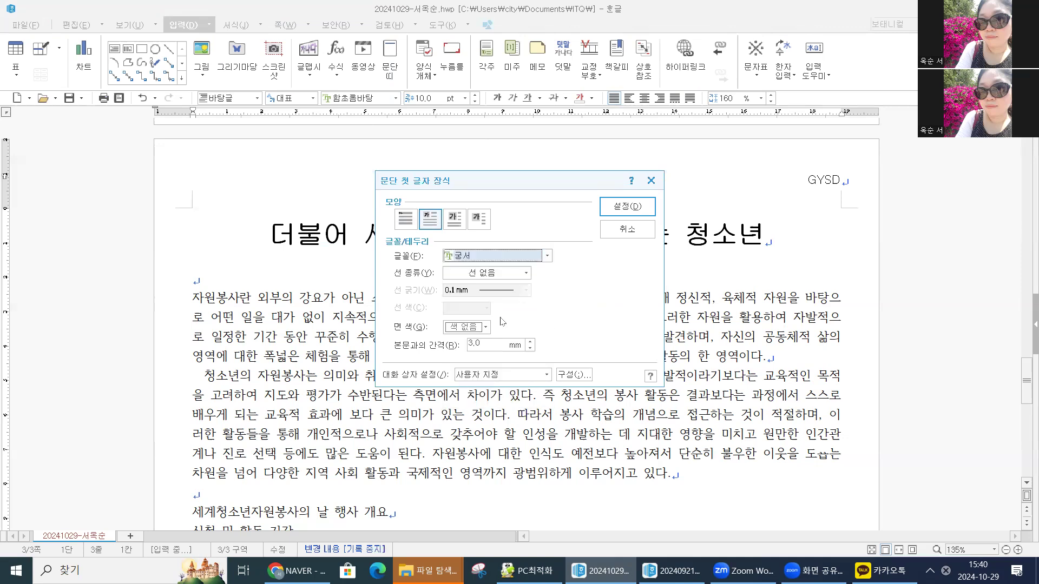
click(485, 327)
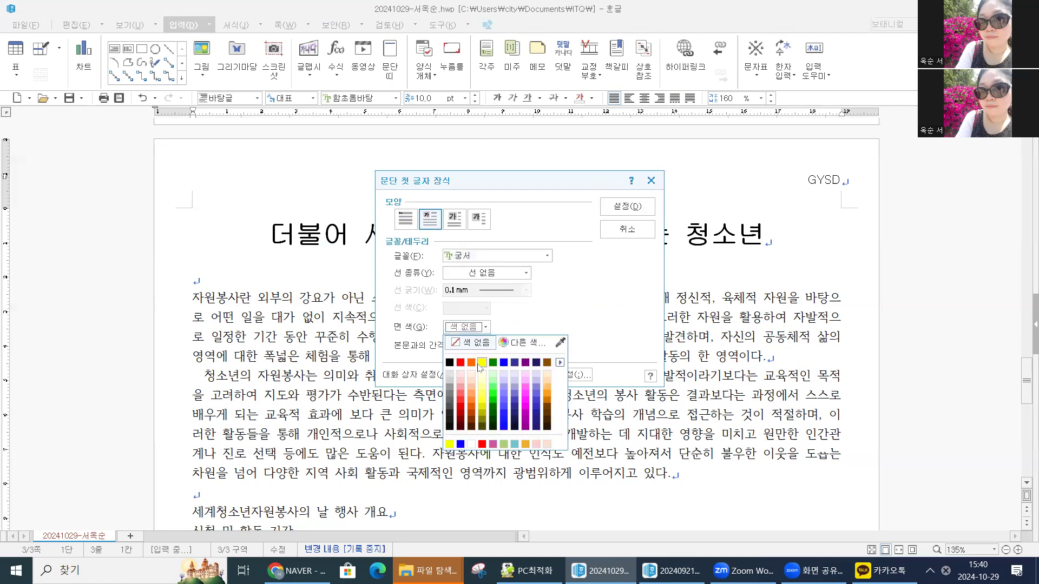
click(482, 364)
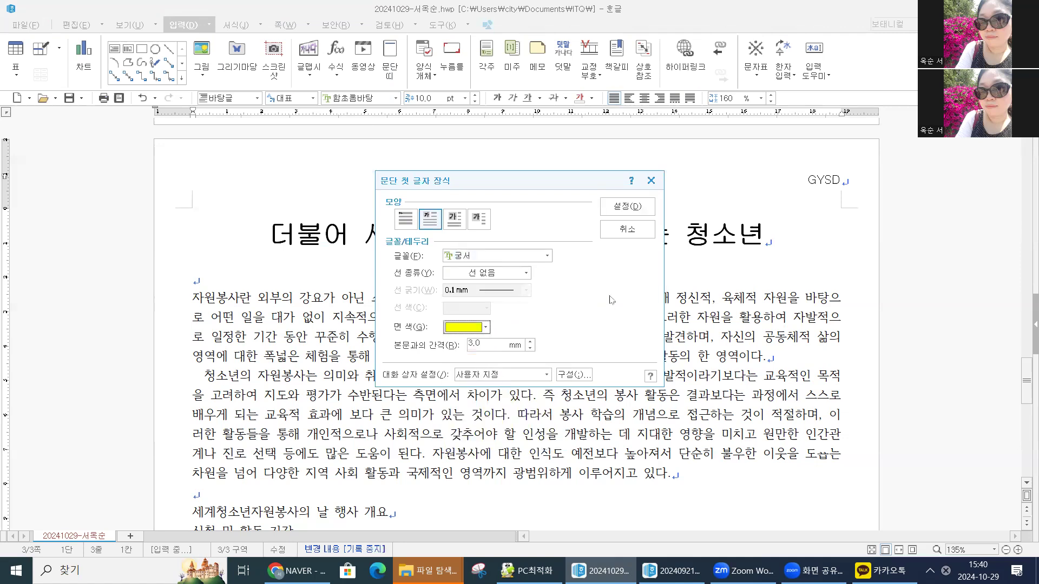
click(636, 208)
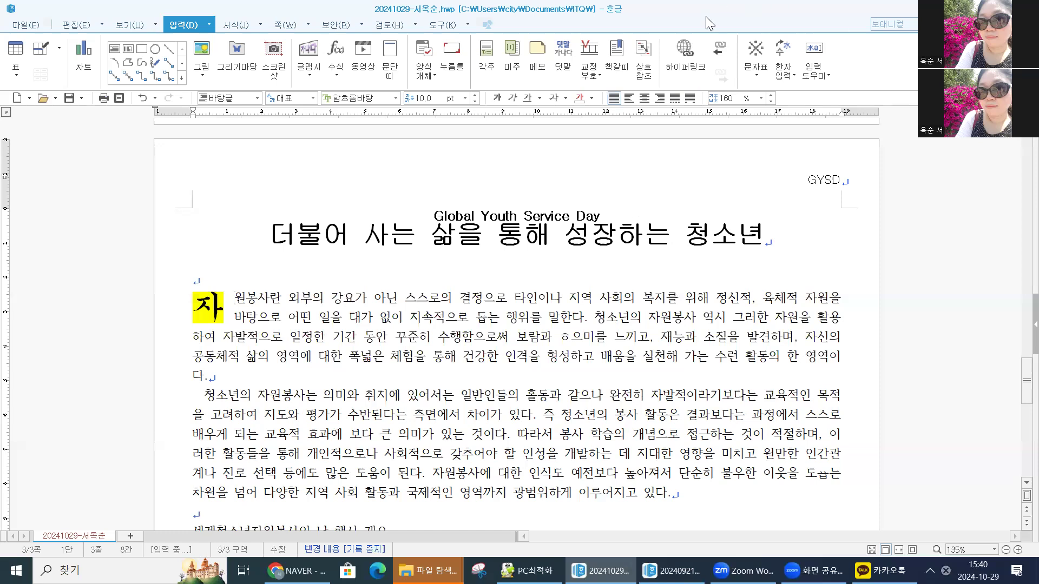
Correct the misspelled word in the second paragraph so the phrase reads 이웃을 돕는 차원을, switching from overwrite to insert mode
key(Down)
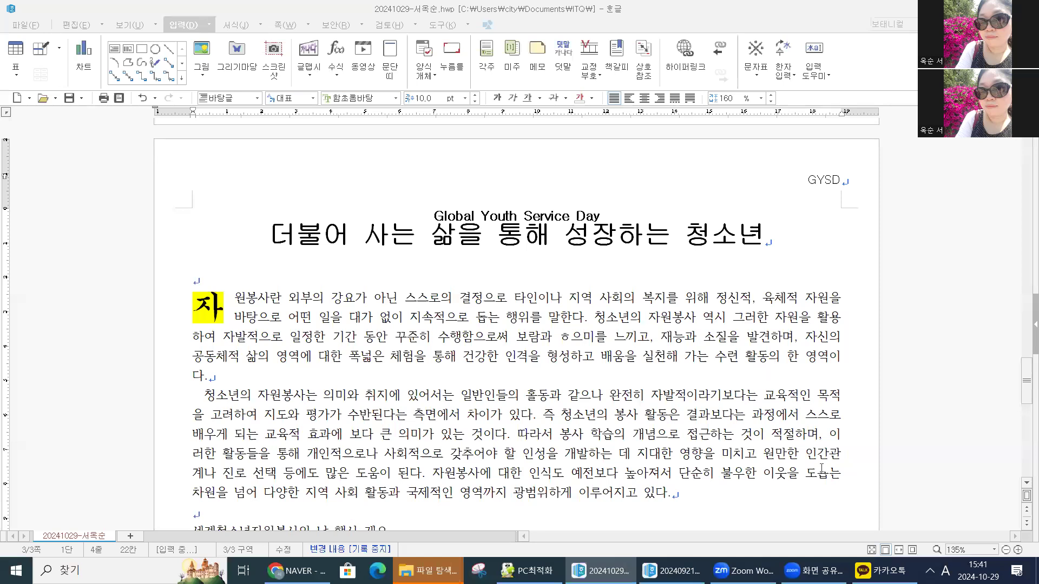
click(828, 474)
drag(828, 474, 798, 477)
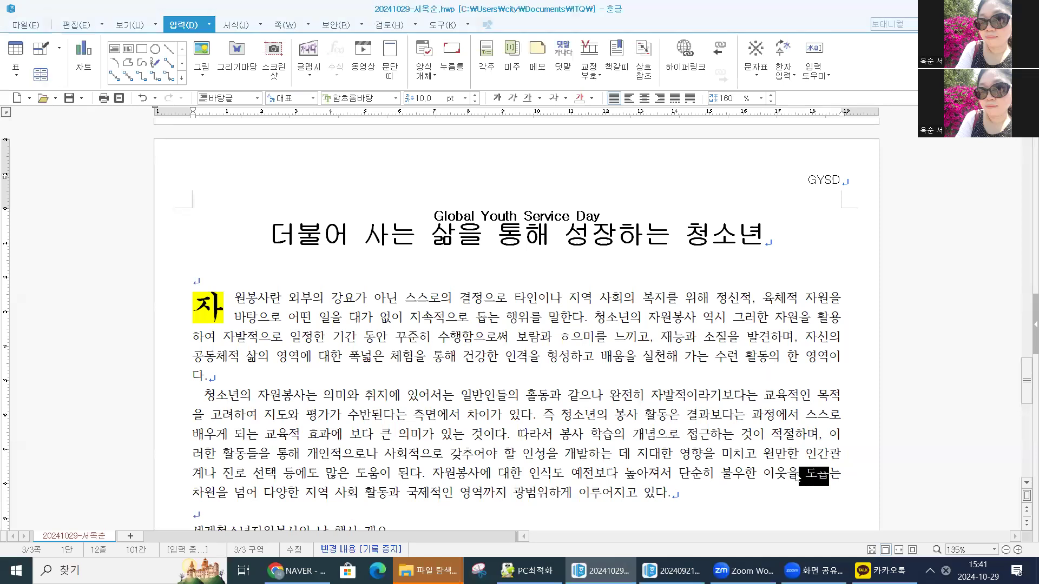
key(Delete)
key(Delete)
text(eh)
key(BackSpace)
key(BackSpace)
key(Hangul)
text(돕는을)
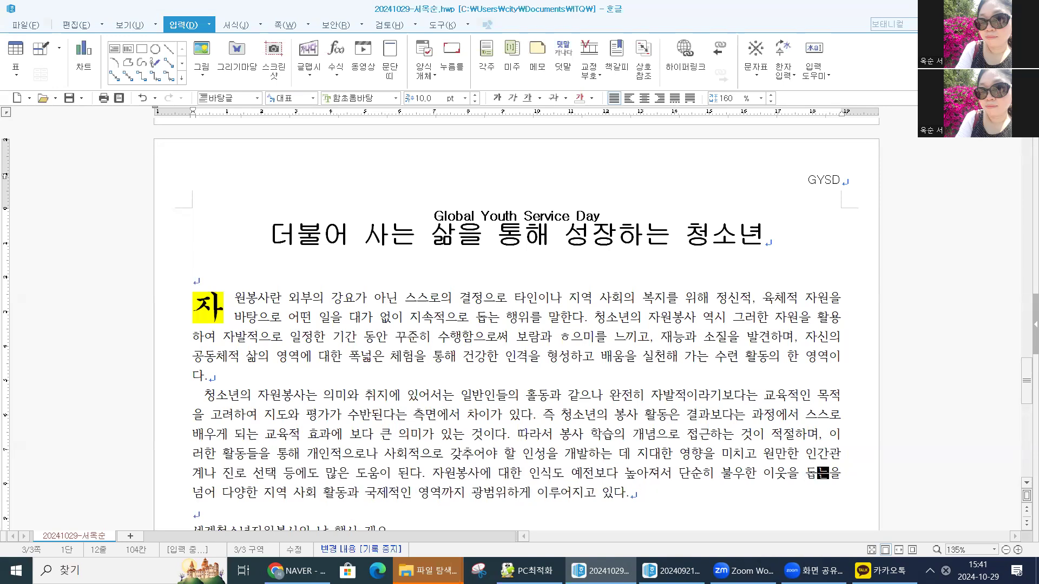
key(Insert)
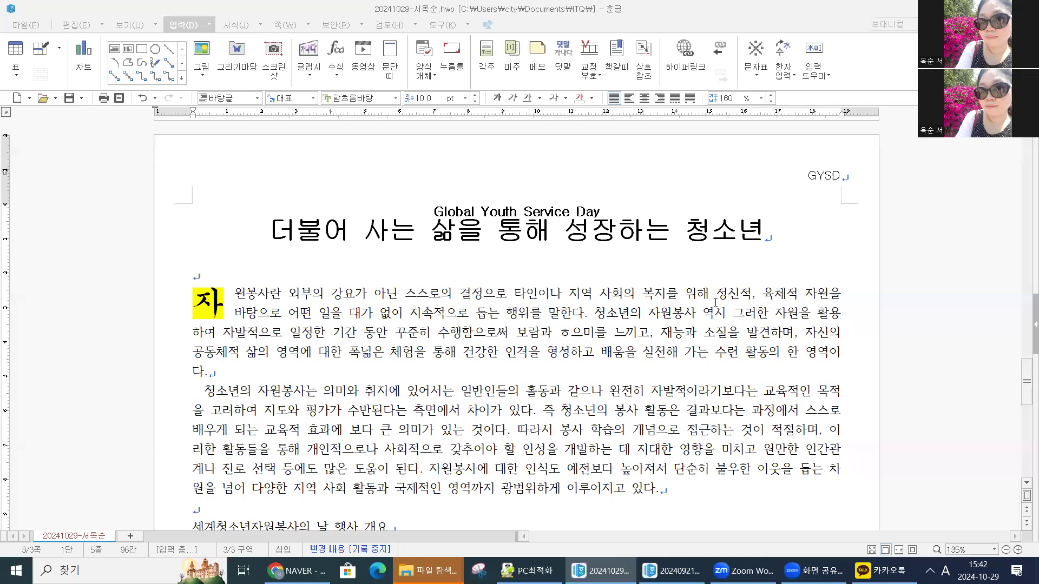
Convert 수련 in the first paragraph to 수련(修練), using the 한글(漢字) input format
click(739, 351)
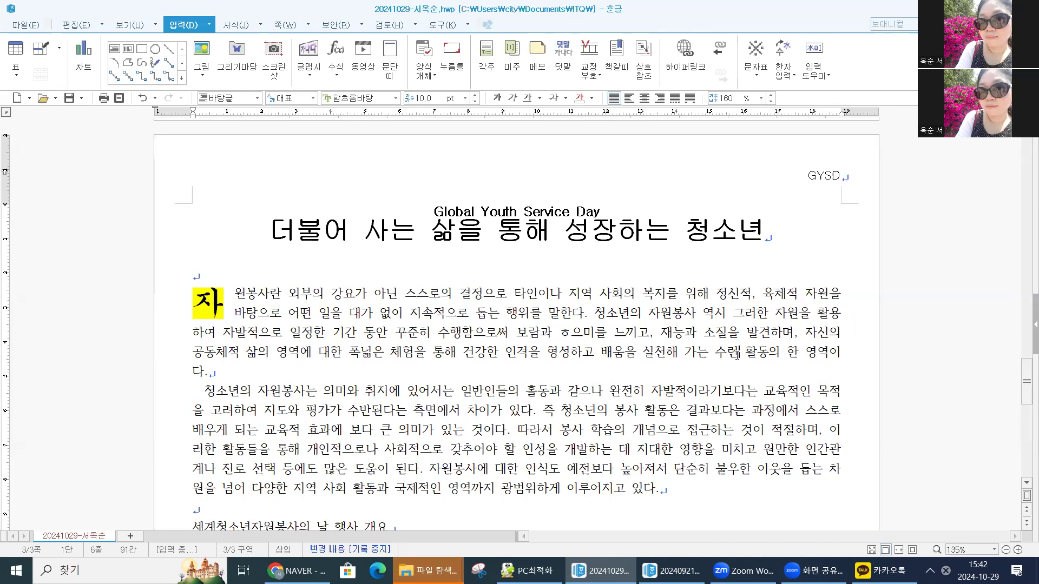
key(F9)
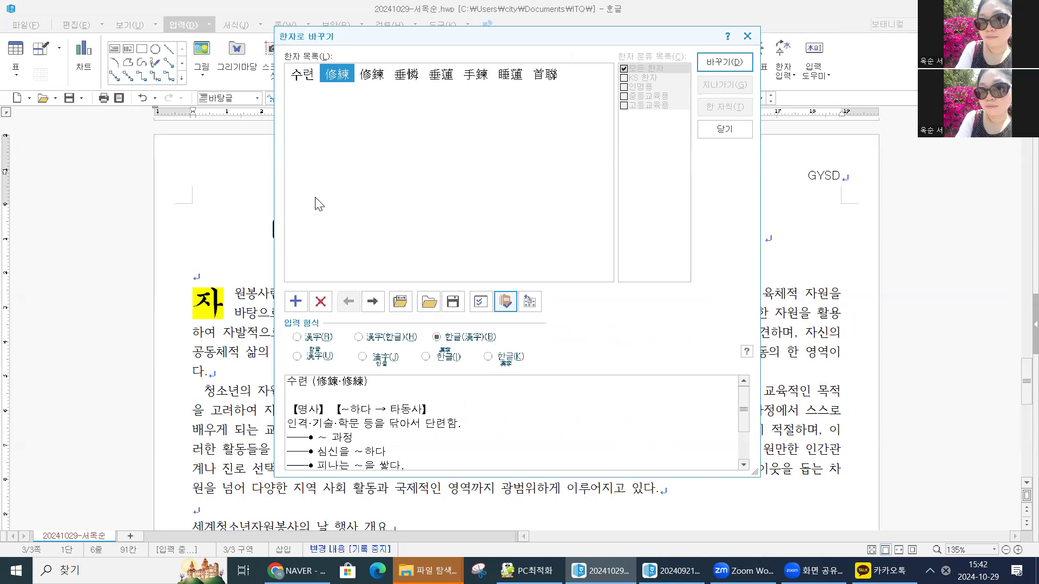
mouse_move(350, 82)
click(461, 343)
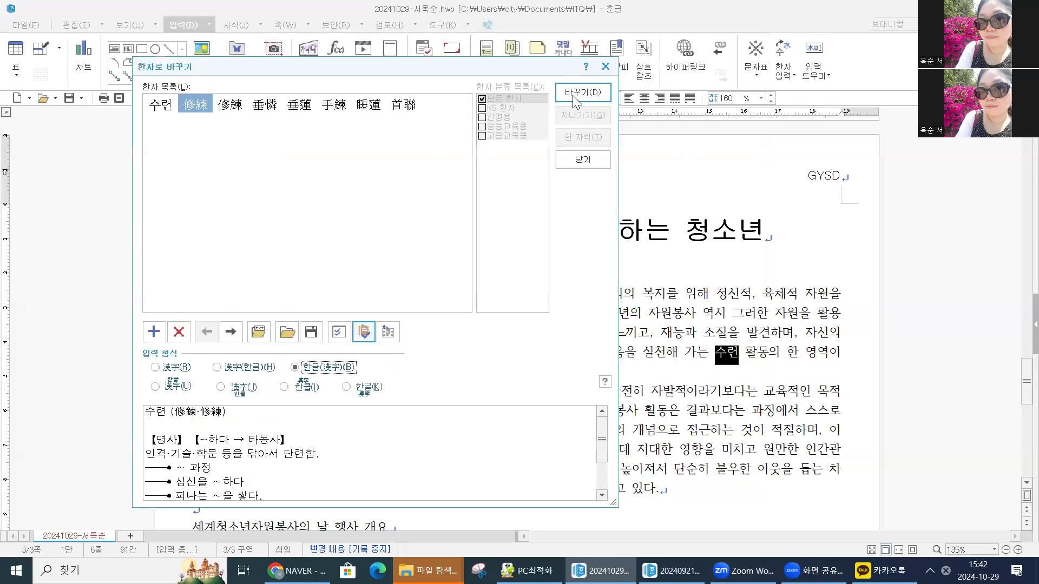
click(577, 100)
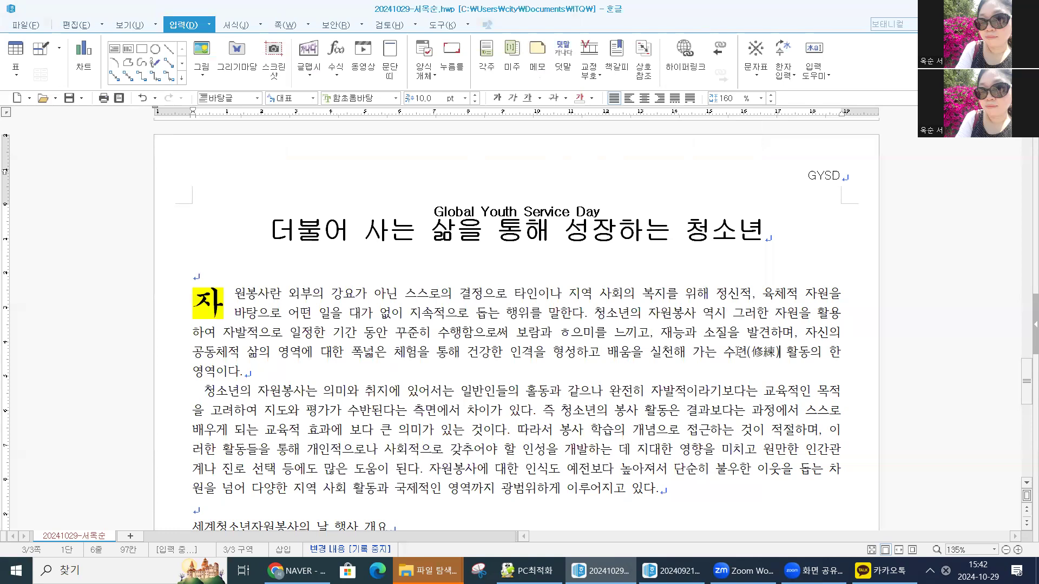
scroll(583, 277, down, 1)
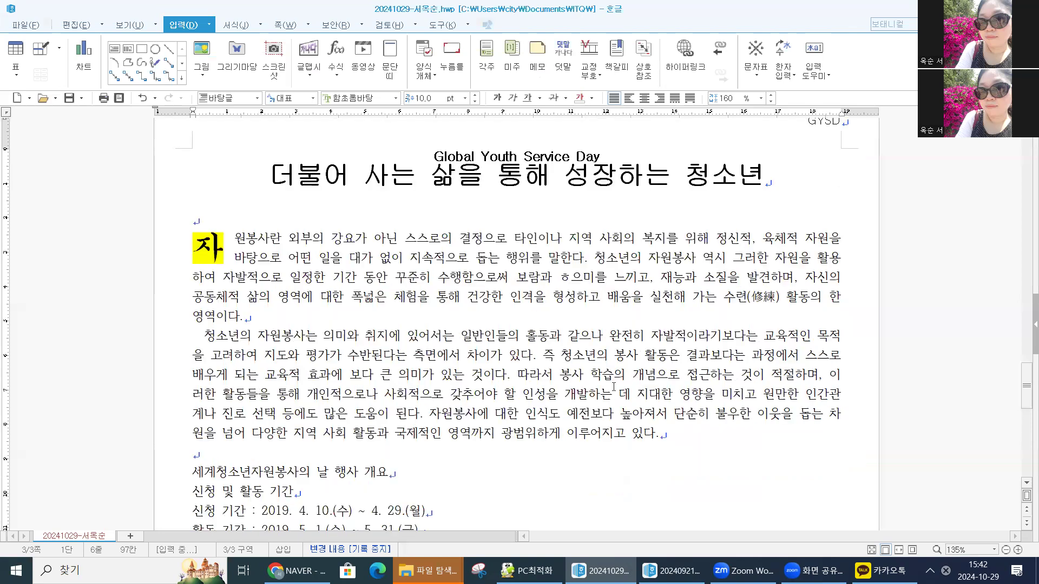
Correct the misspelled word in the first body paragraph to 흥미, so the phrase reads 보람과 흥미를 느끼고
click(585, 278)
drag(584, 277, 558, 286)
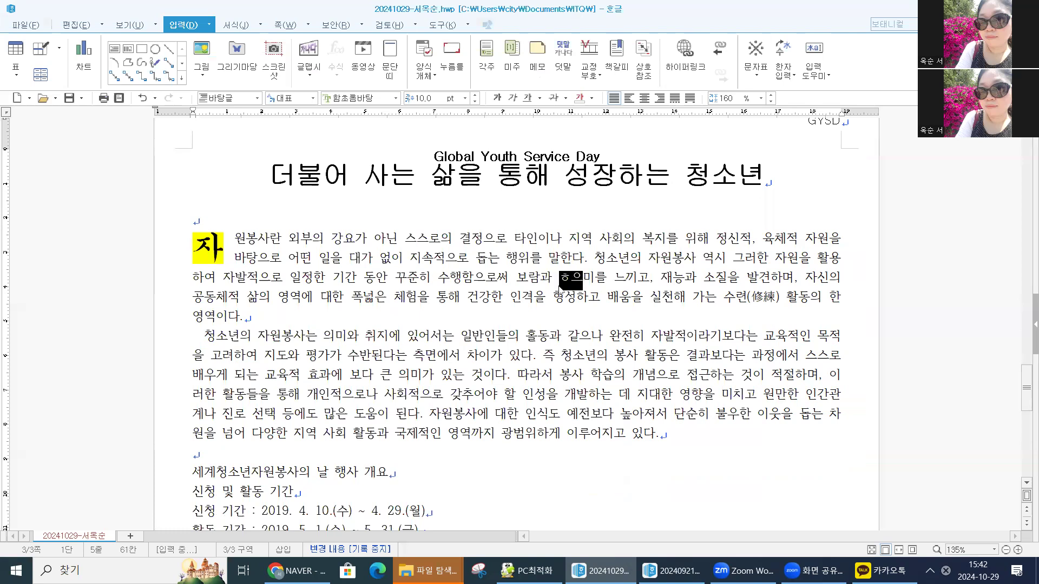
right_click(560, 291)
text(의)
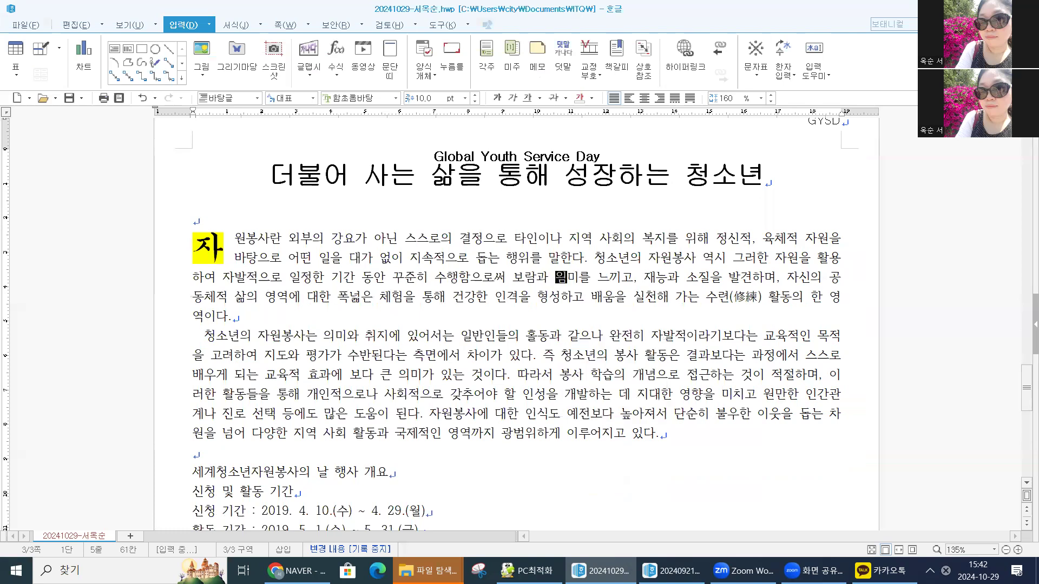
click(615, 355)
Convert 형성 in the first body paragraph to 형성(形性), using the 한글(漢字) input format
click(561, 297)
key(F9)
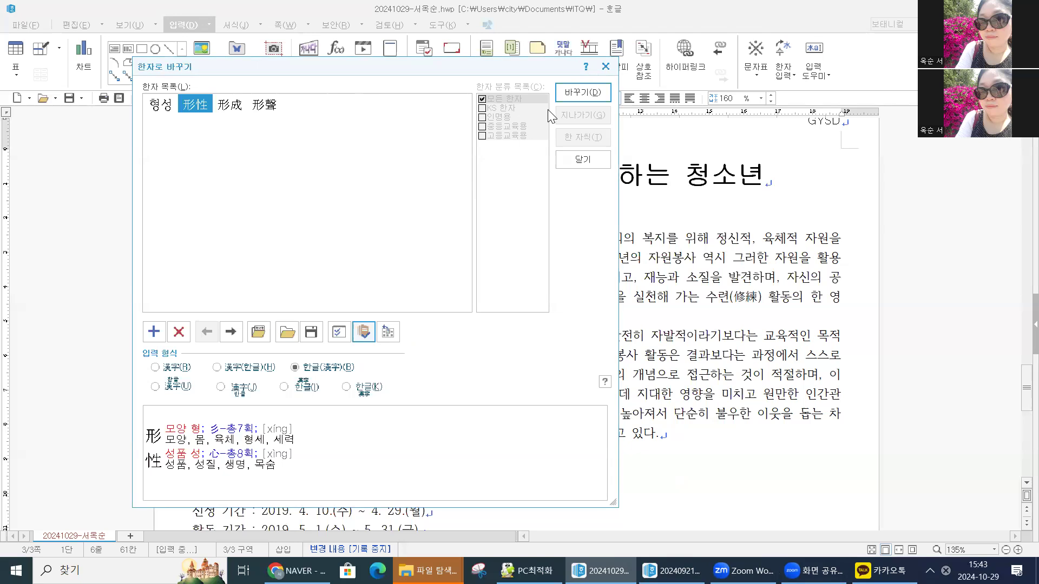
key(Return)
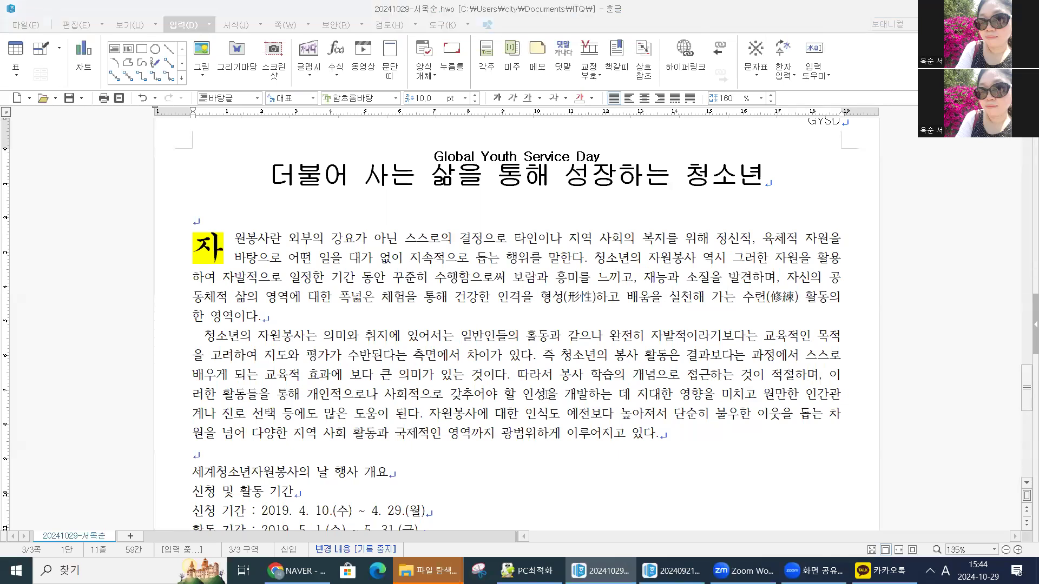
Insert a footnote after 인성 in the second body paragraph and set its number shape to ⓐ, ⓑ, ⓒ
click(549, 394)
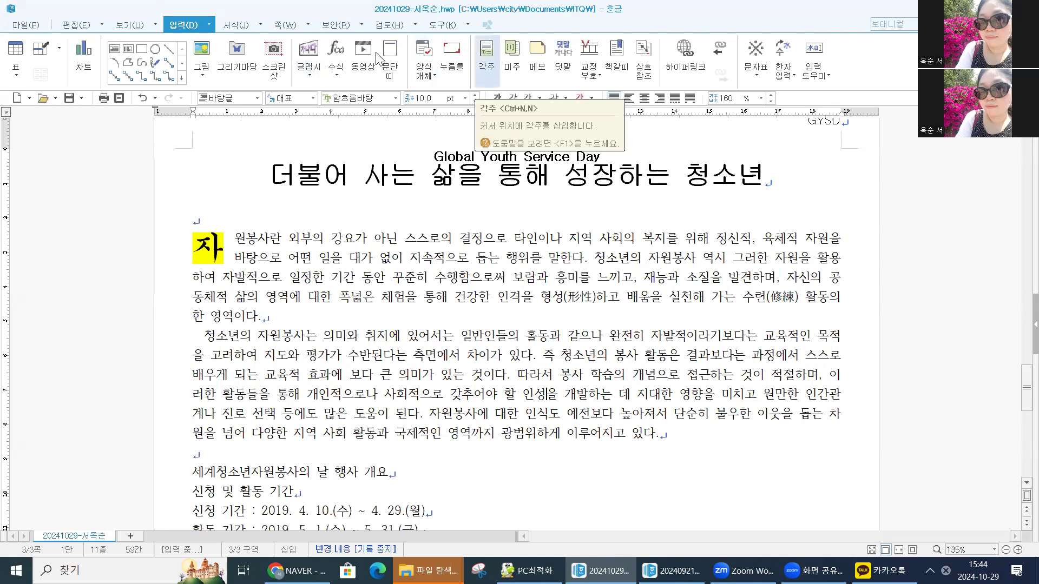
click(486, 59)
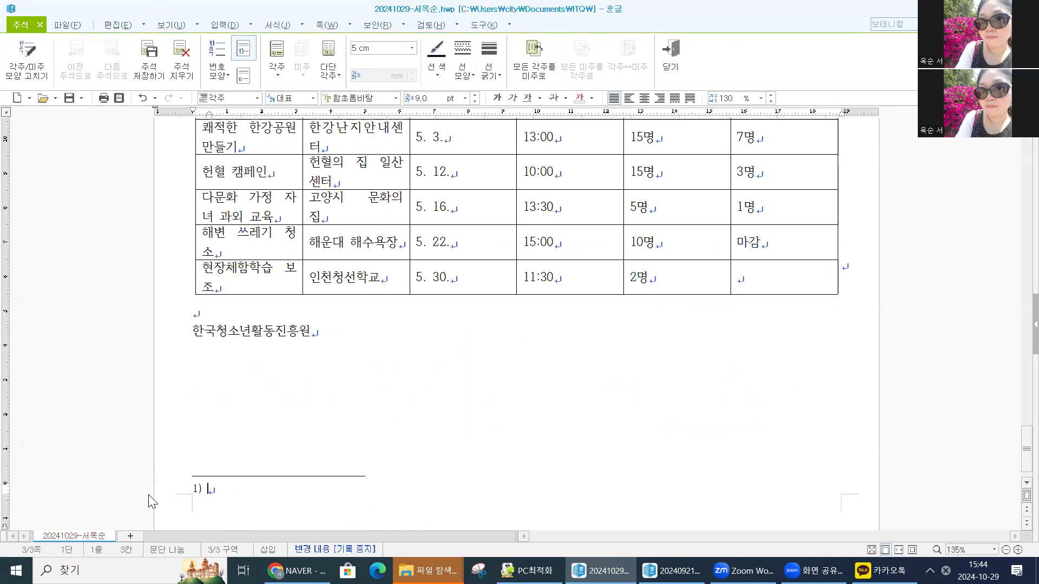
click(222, 76)
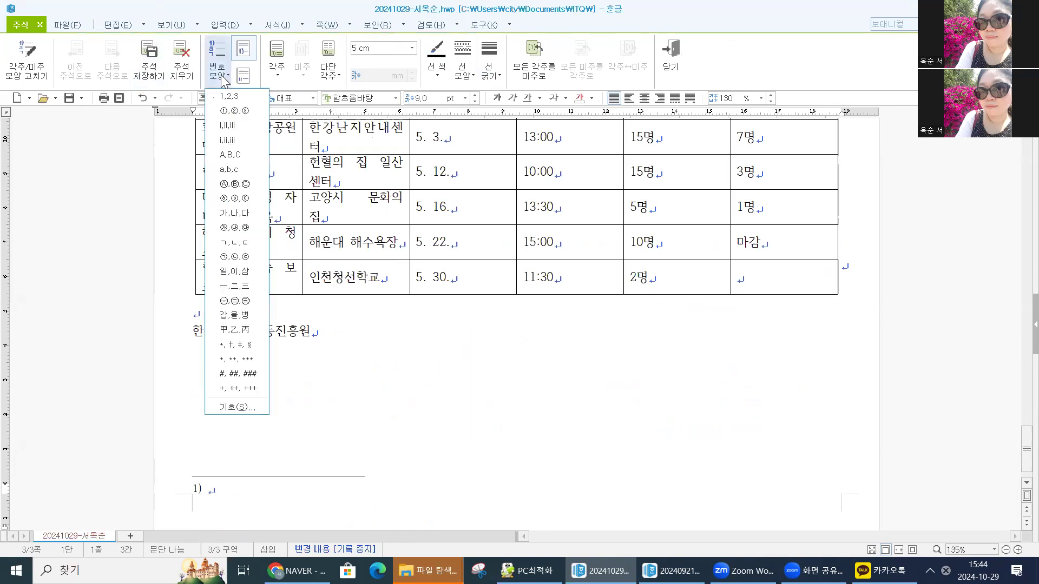
click(230, 199)
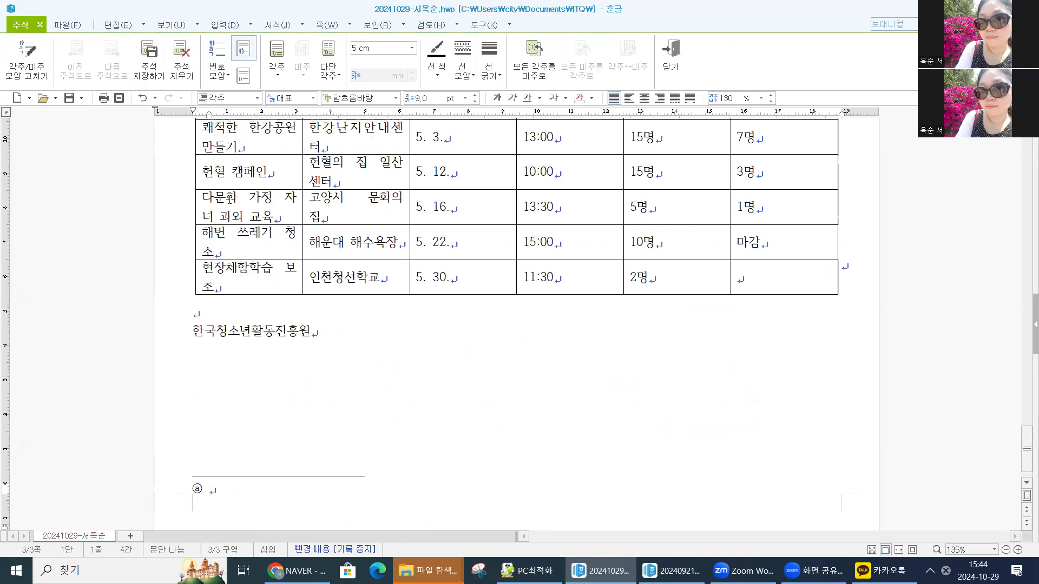
Write the footnote text 다른 사람들과 구분되는 지속적이고 일관된 독특한 심리 및 행동 양식, and return to the body text
text(다른 사람ㅇ들)
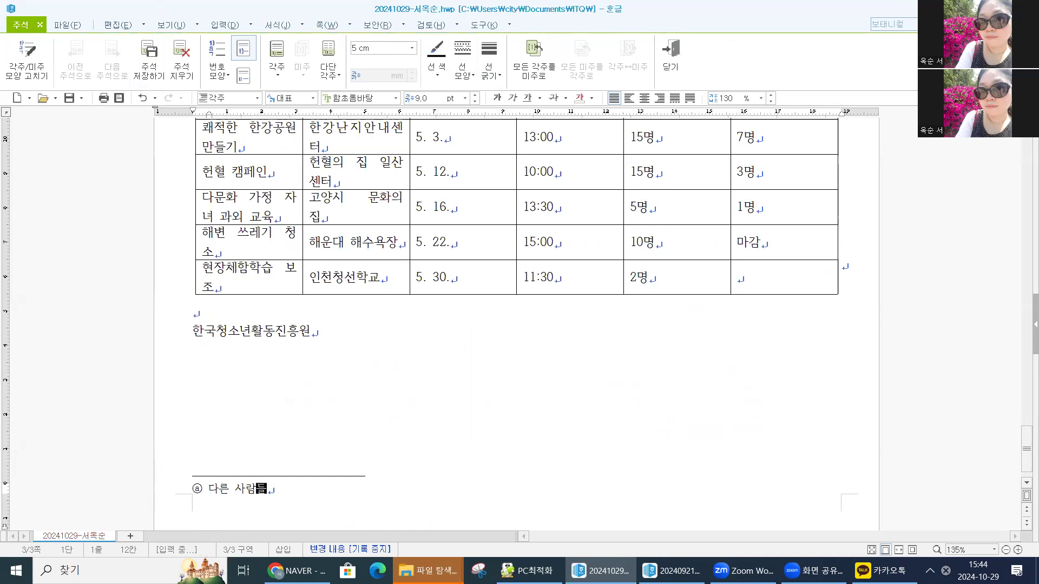
text(과 구분되는 지속)
text(적이고 일관)
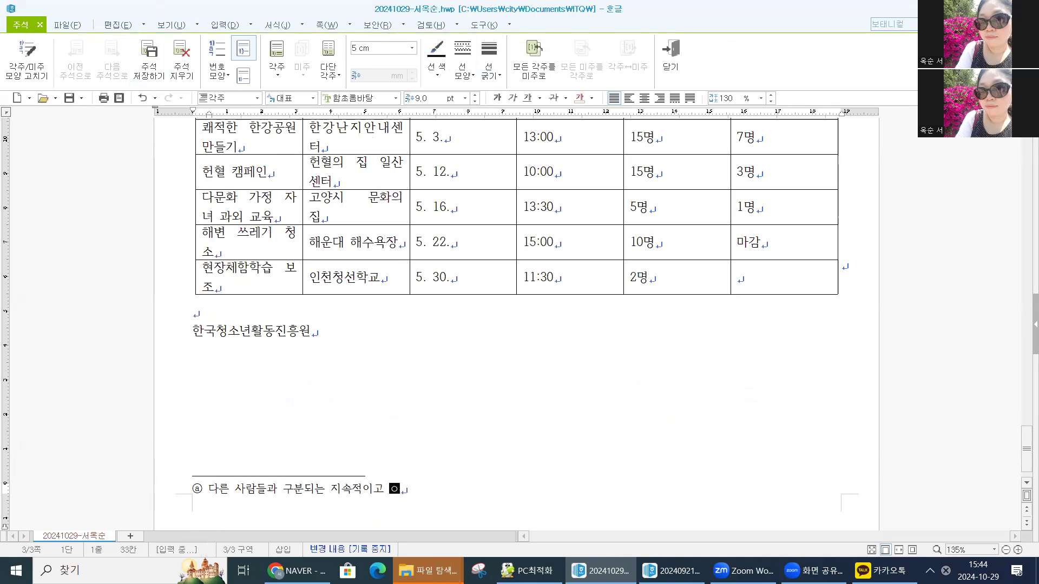
text(된 )
text(도ㄱ)
text(특한)
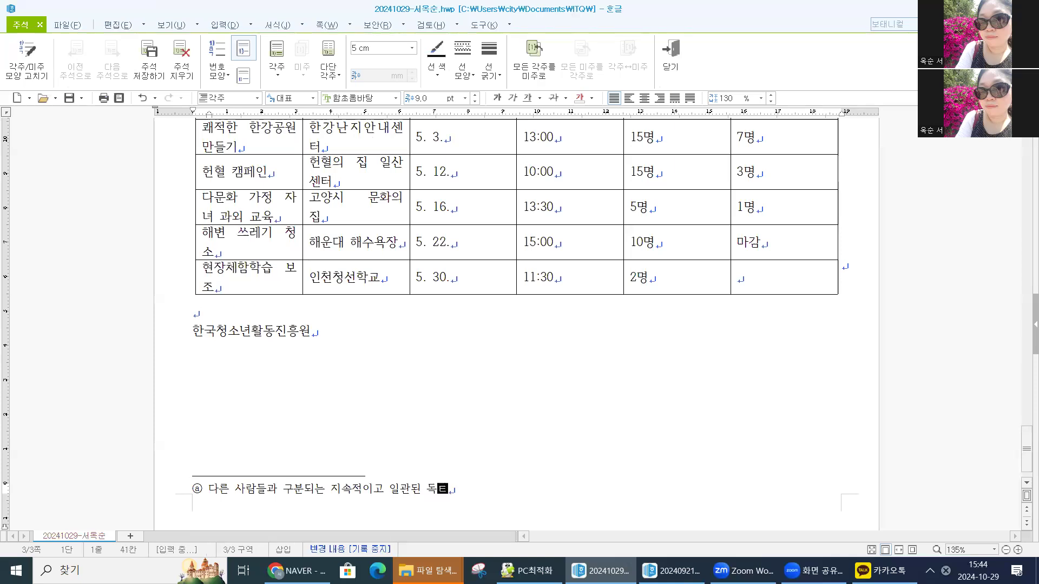
text( 심리 및 )
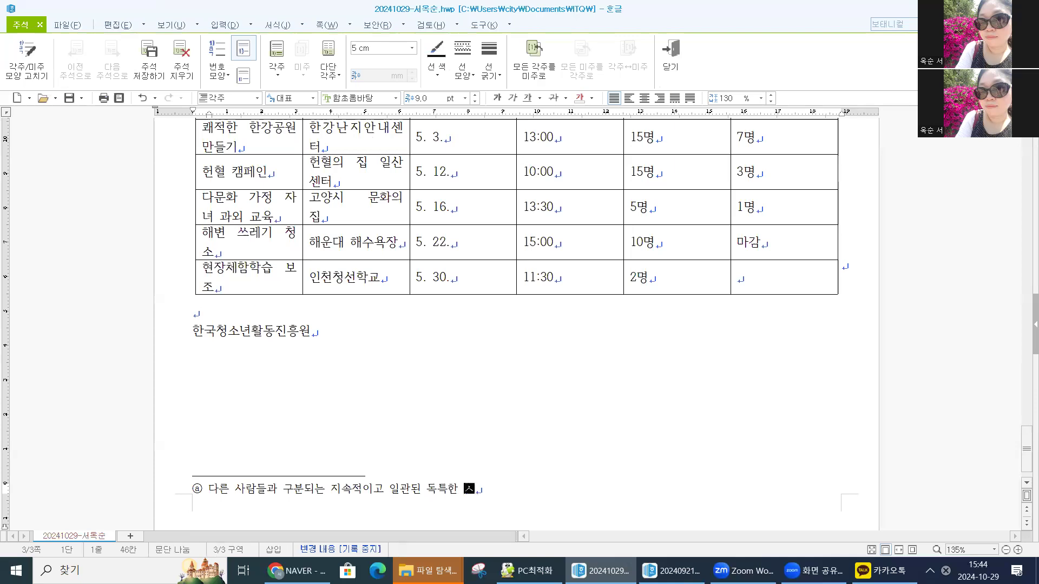
text(행동)
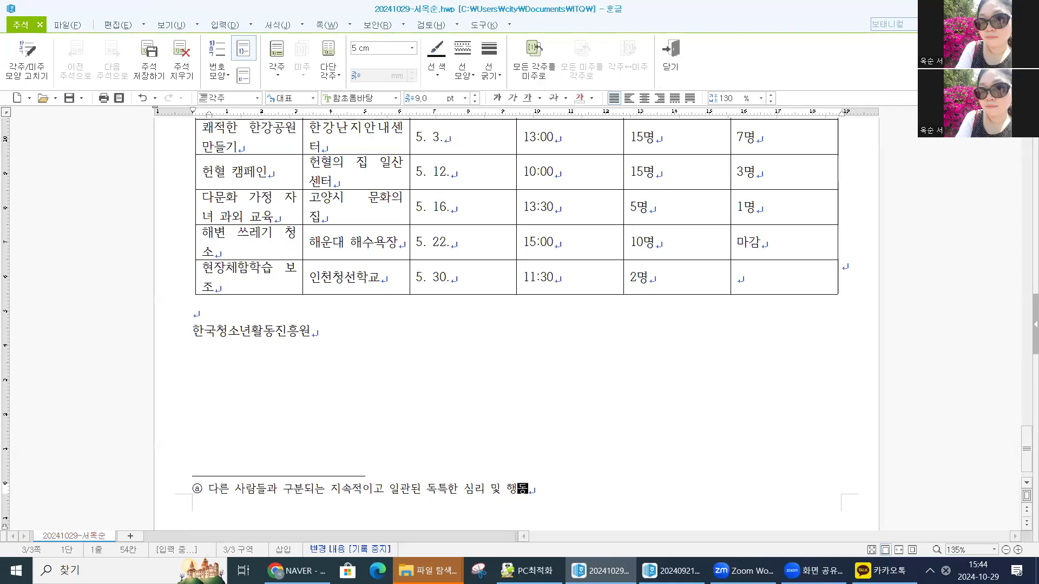
text( 약식)
click(569, 490)
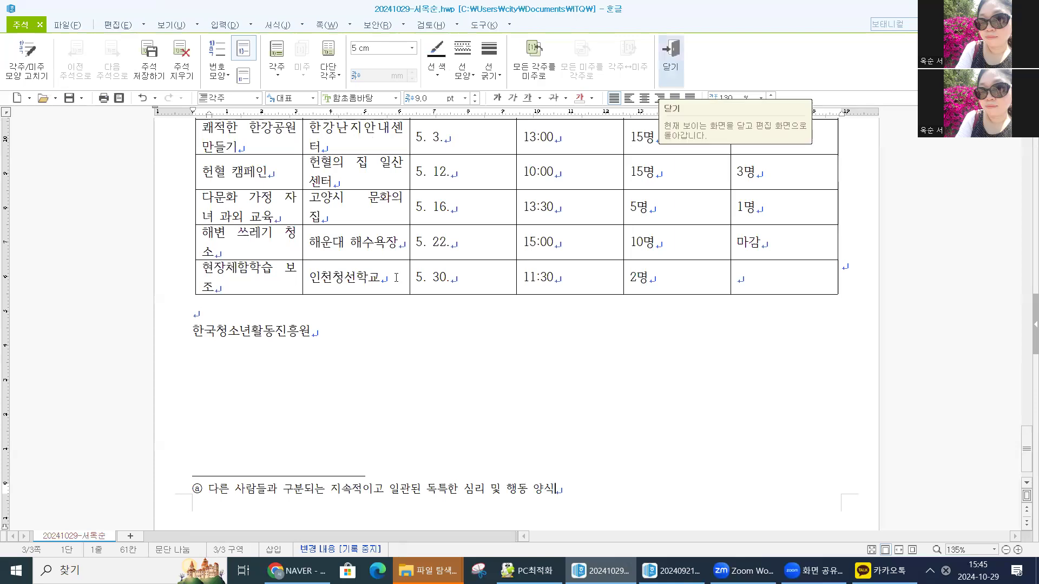
click(670, 57)
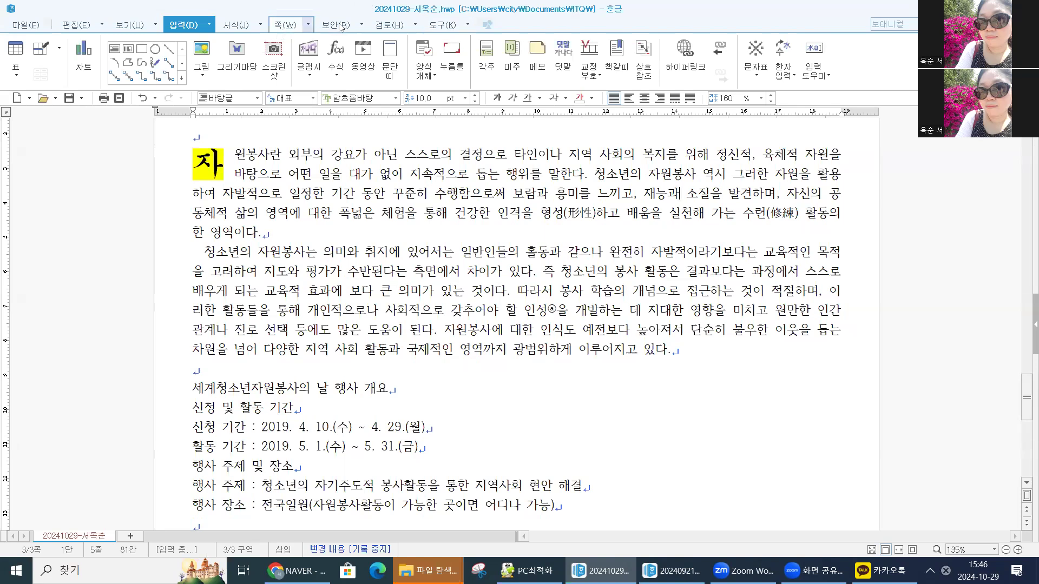
Insert 그림5.JPG from the Picture folder inside ITQ, placing it about 47 by 64 mm at the right side of the body paragraphs
click(202, 51)
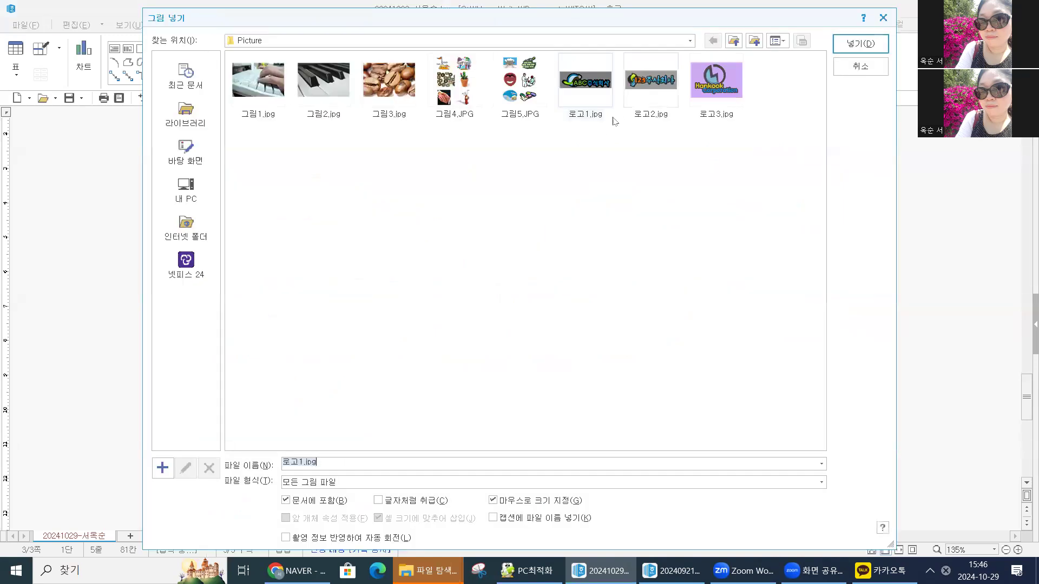
click(187, 190)
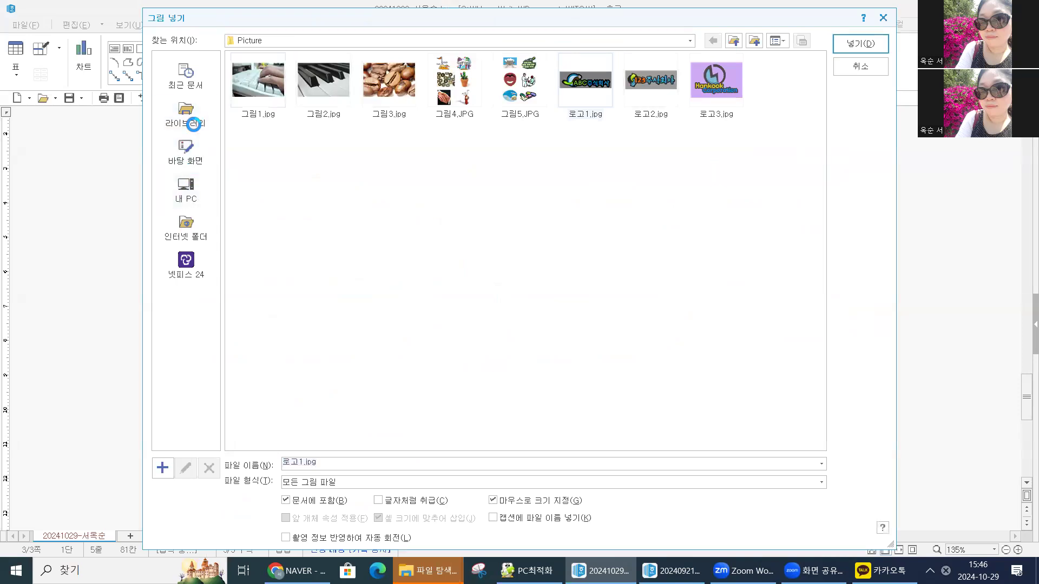
click(188, 113)
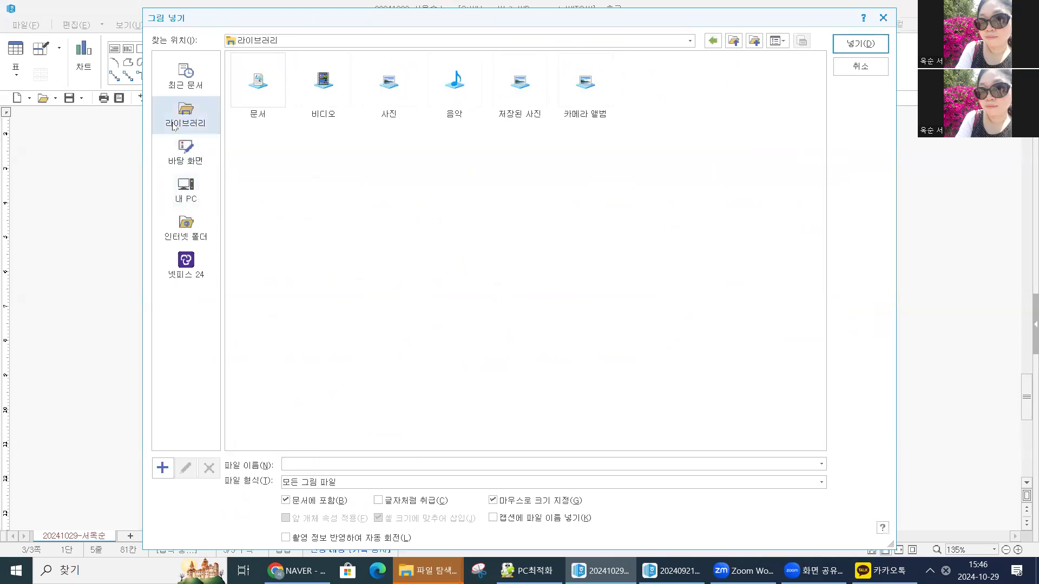
double_click(264, 86)
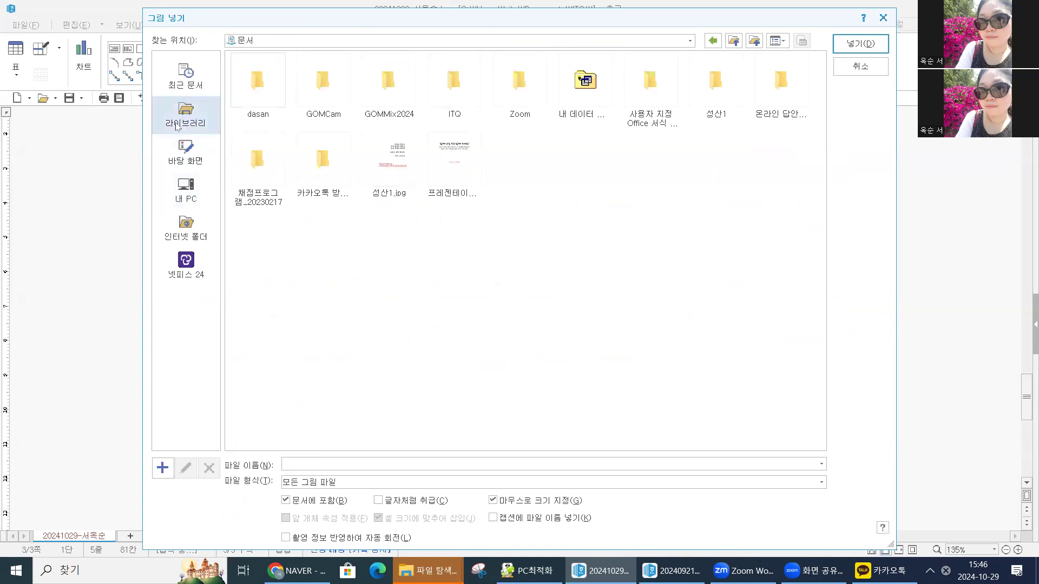
click(458, 101)
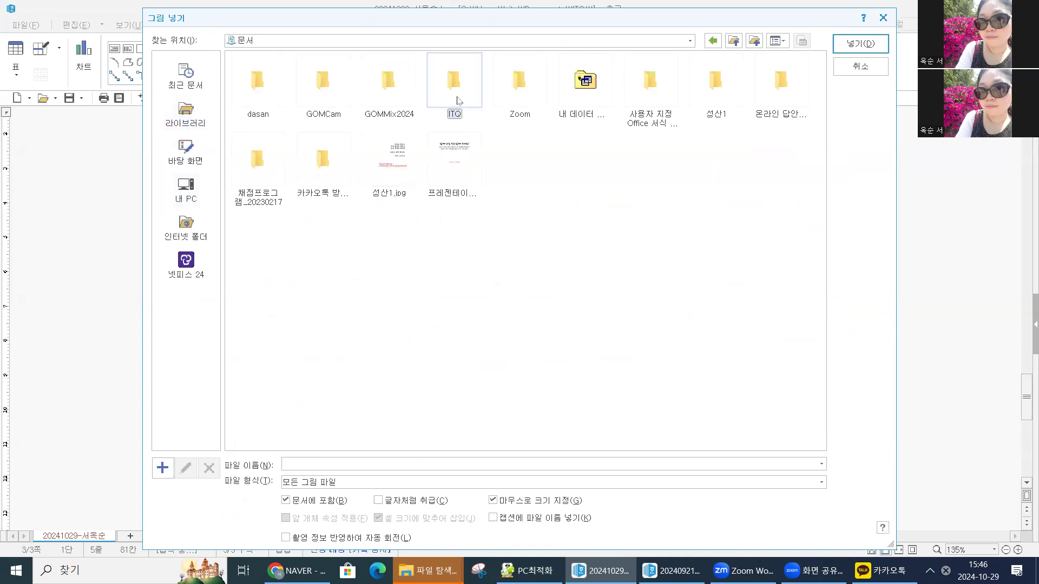
double_click(457, 101)
double_click(263, 93)
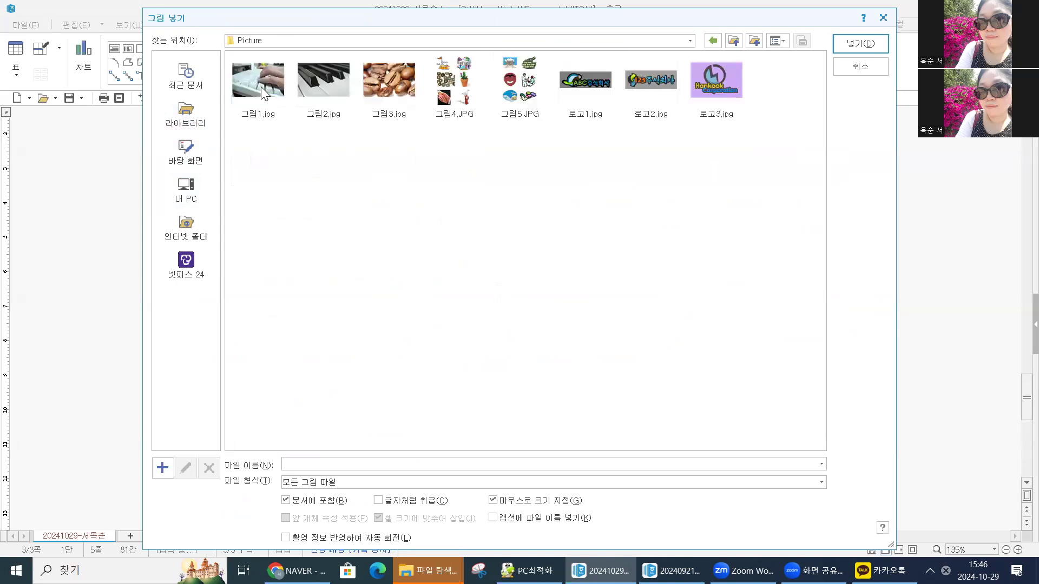
click(523, 103)
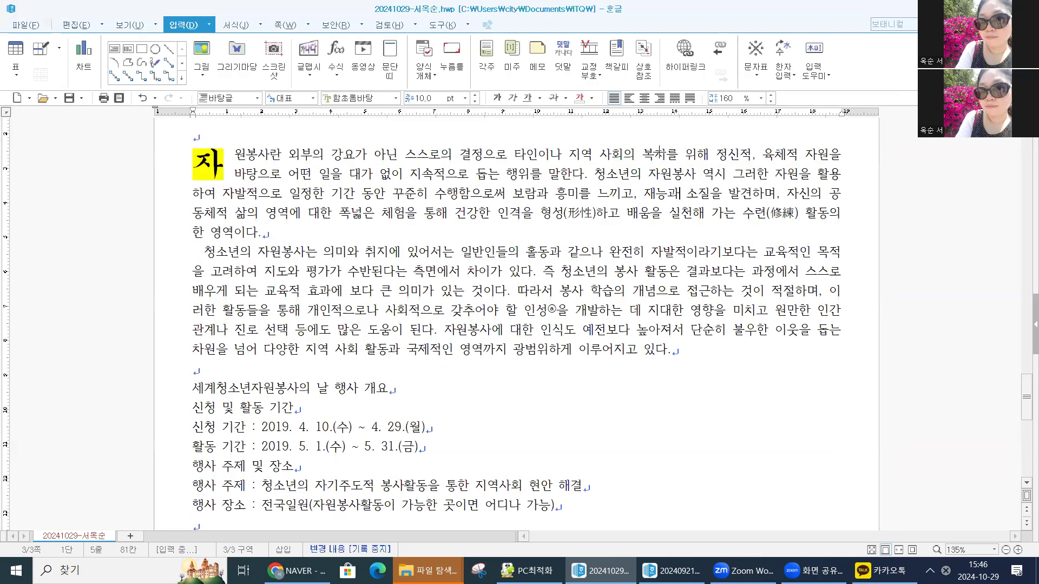
drag(671, 156, 822, 331)
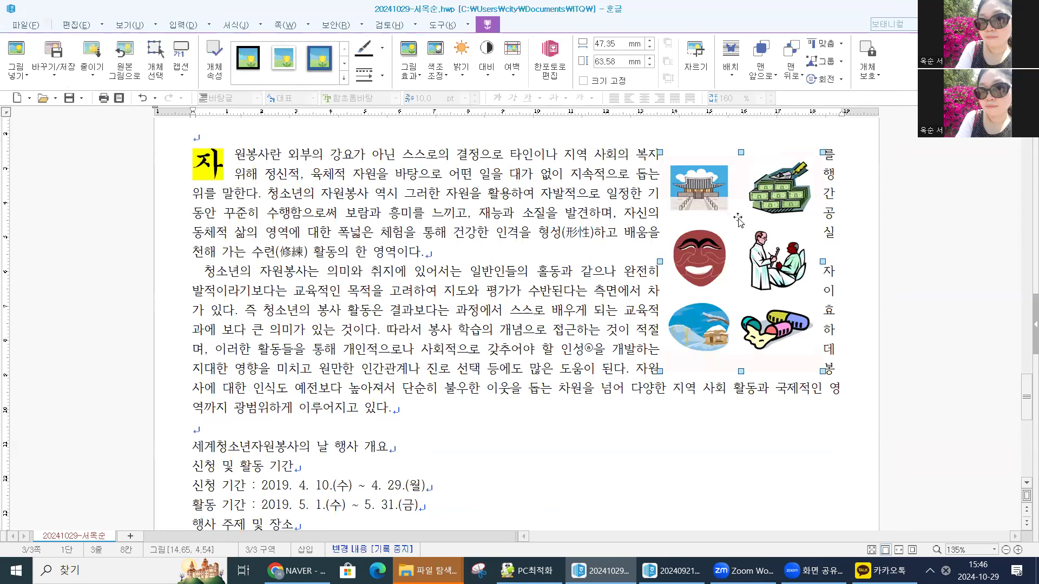
Crop the inserted picture to the doctor-and-patient illustration, about 20 by 21 mm
click(695, 51)
drag(740, 226, 736, 294)
drag(662, 260, 743, 259)
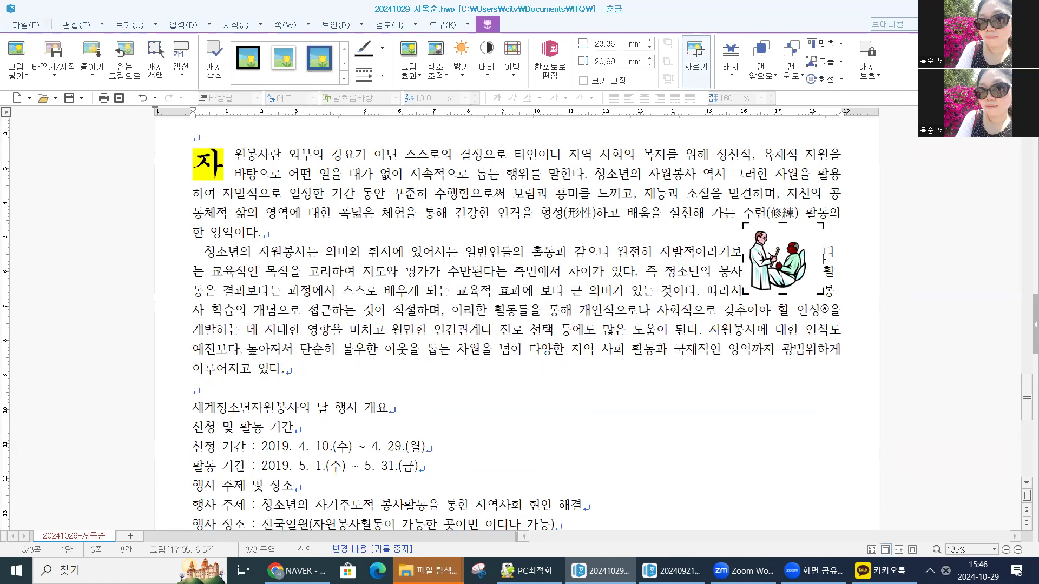
drag(808, 261, 813, 261)
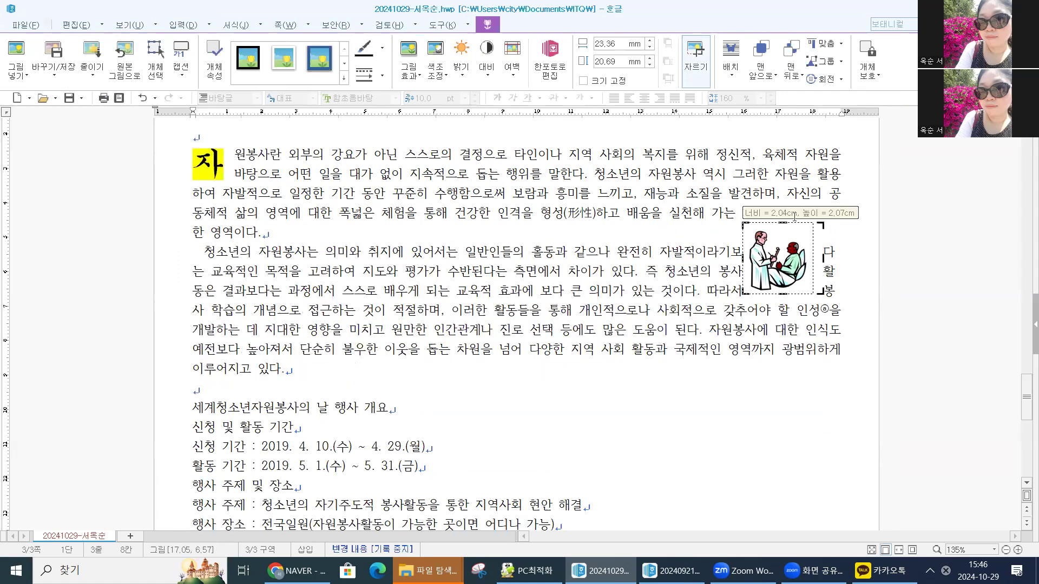
click(705, 53)
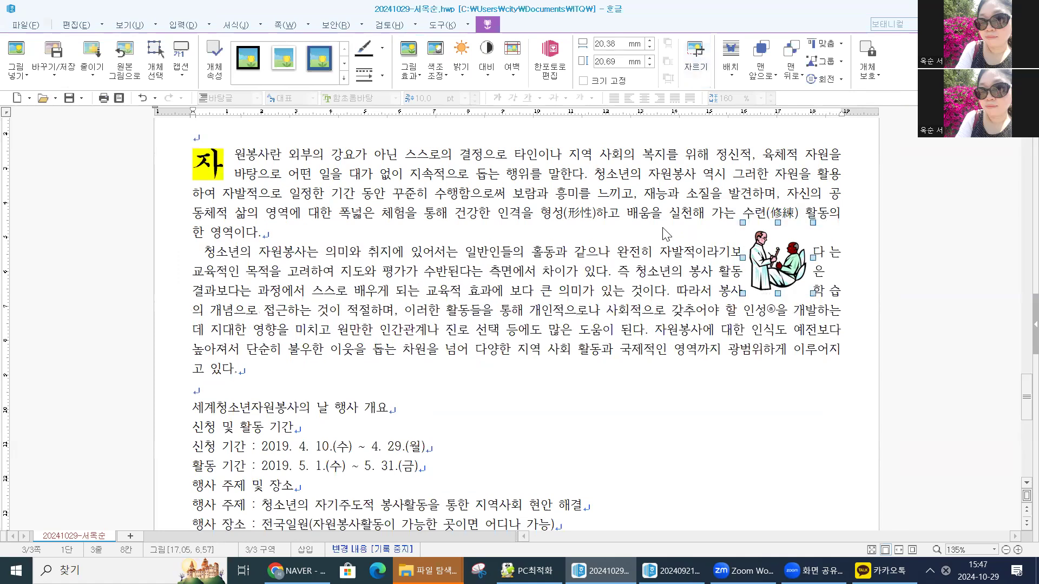
Set the picture's width to 40 mm and height to 45 mm, fix its size, and have the body text wrap around it
key(p)
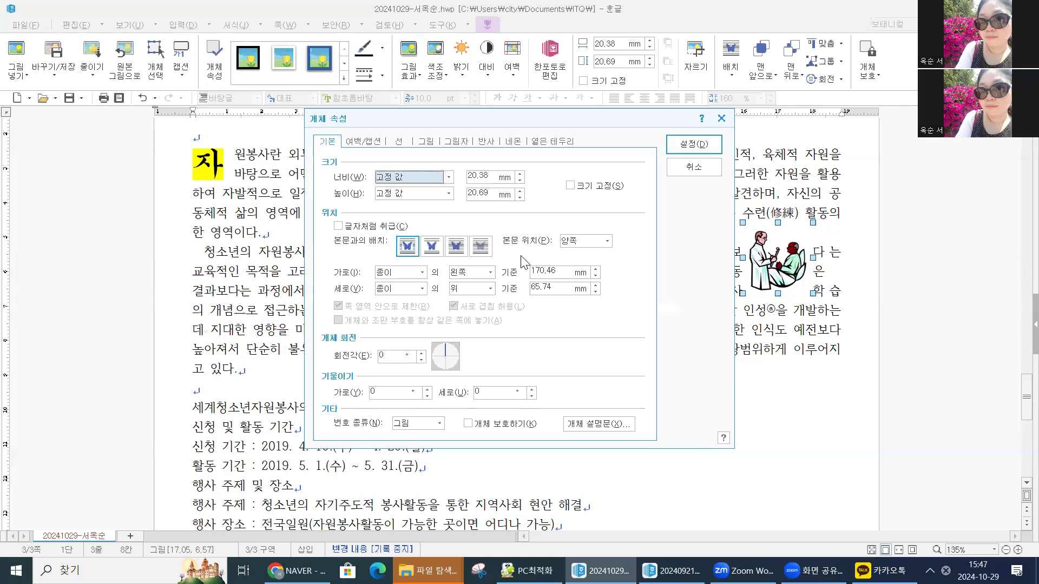
click(468, 176)
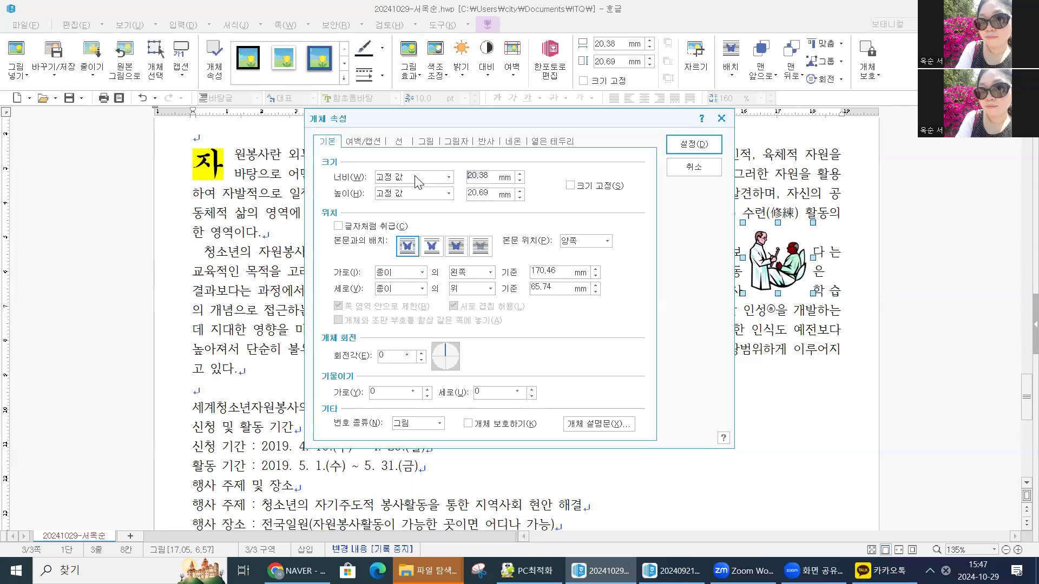
text(40)
key(Tab)
key(Tab)
text(45)
click(571, 186)
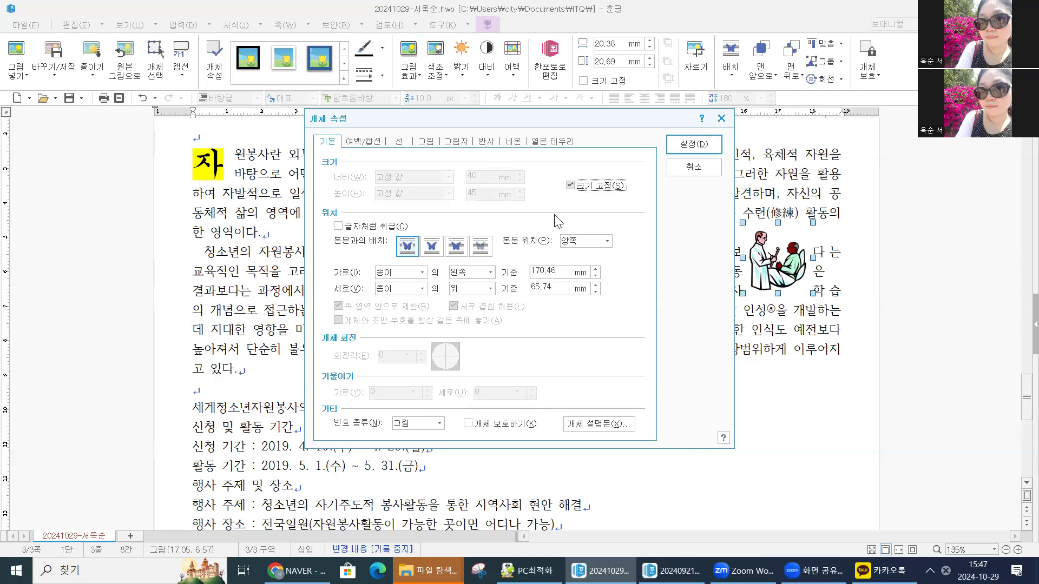
click(408, 248)
Set the picture's left outer margin to 2 mm and align it with the right margin beside the first body paragraph
click(365, 142)
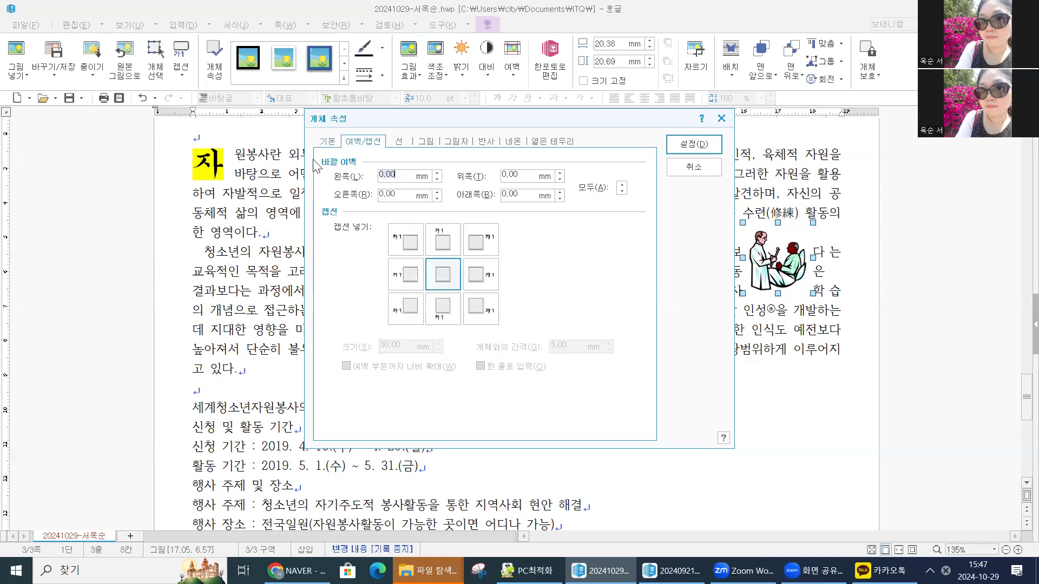
drag(397, 175, 295, 179)
text(2)
click(695, 145)
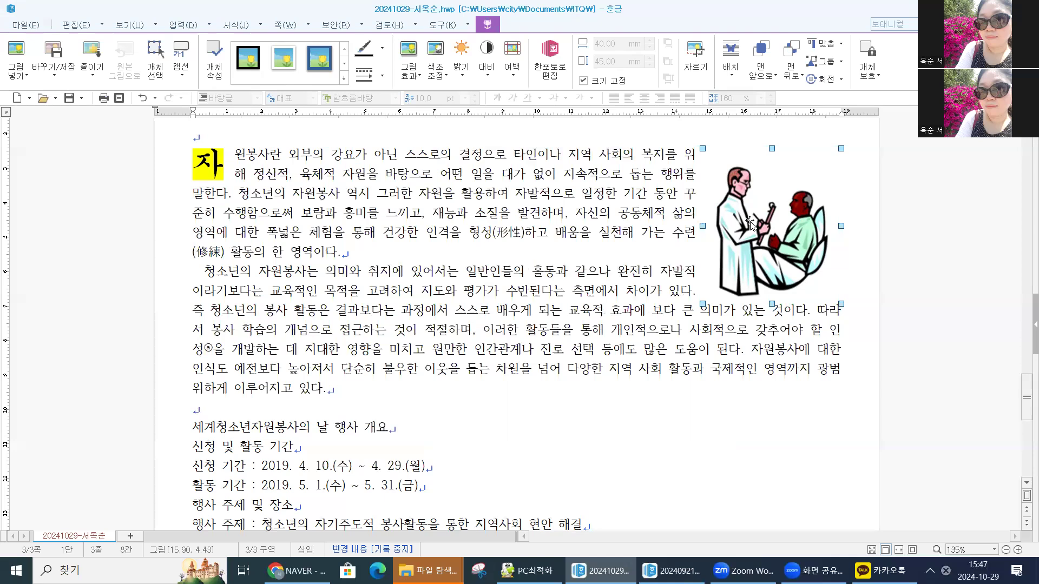
drag(749, 222, 749, 222)
click(575, 395)
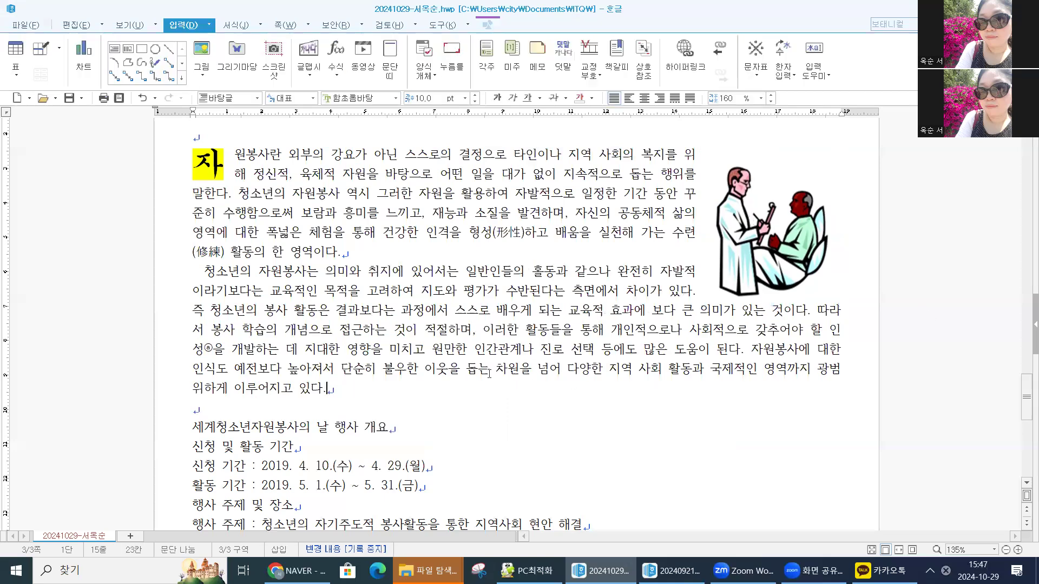
Insert a ♣ symbol from the HNC full-width general symbols, followed by a space, before the heading "세계청소년자원봉사의 날 행사 개요"
scroll(177, 221, down, 3)
click(193, 206)
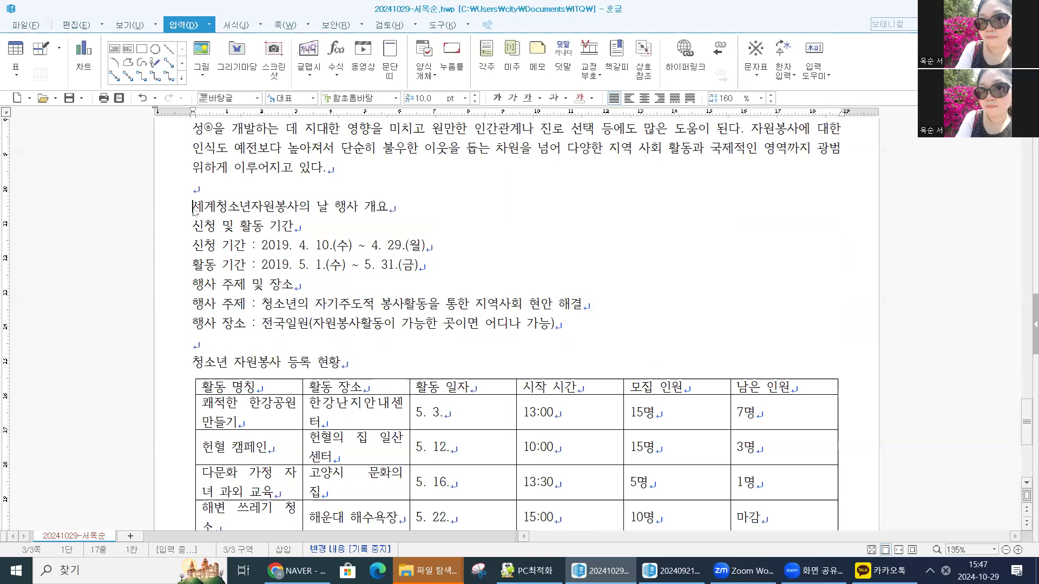
key(ctrl+F10)
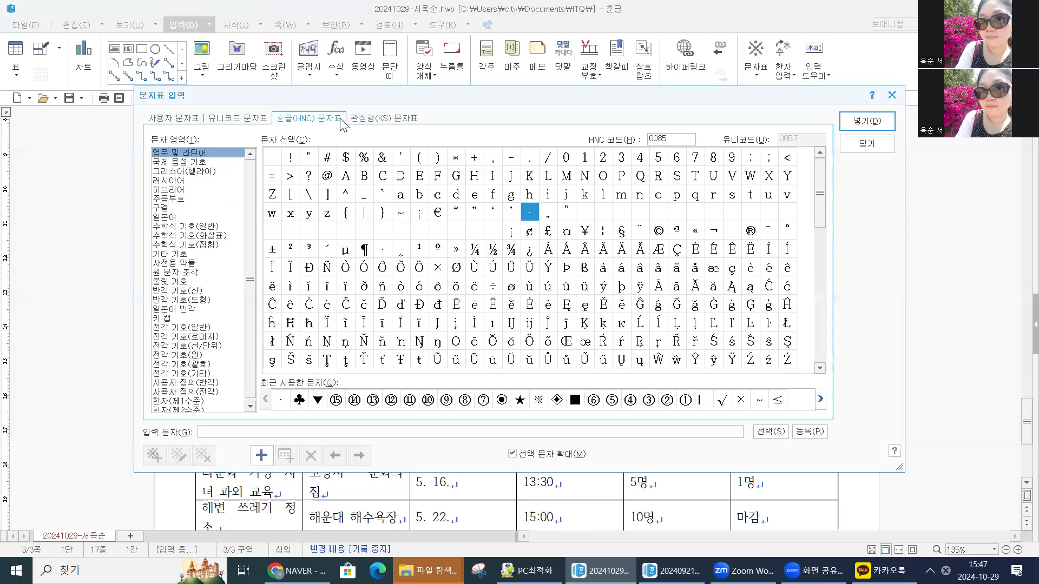
click(299, 116)
scroll(220, 309, down, 1)
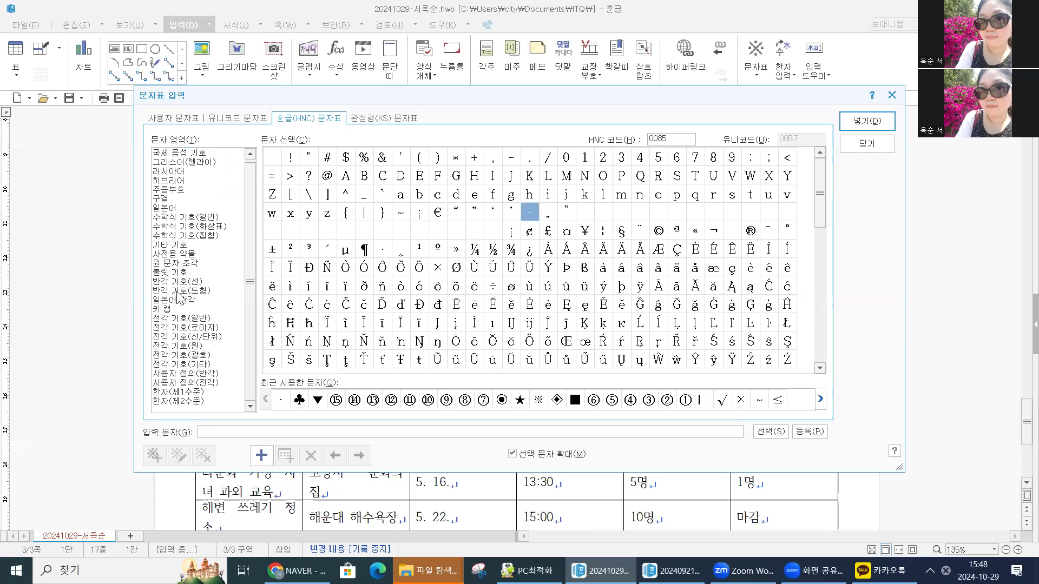
click(226, 321)
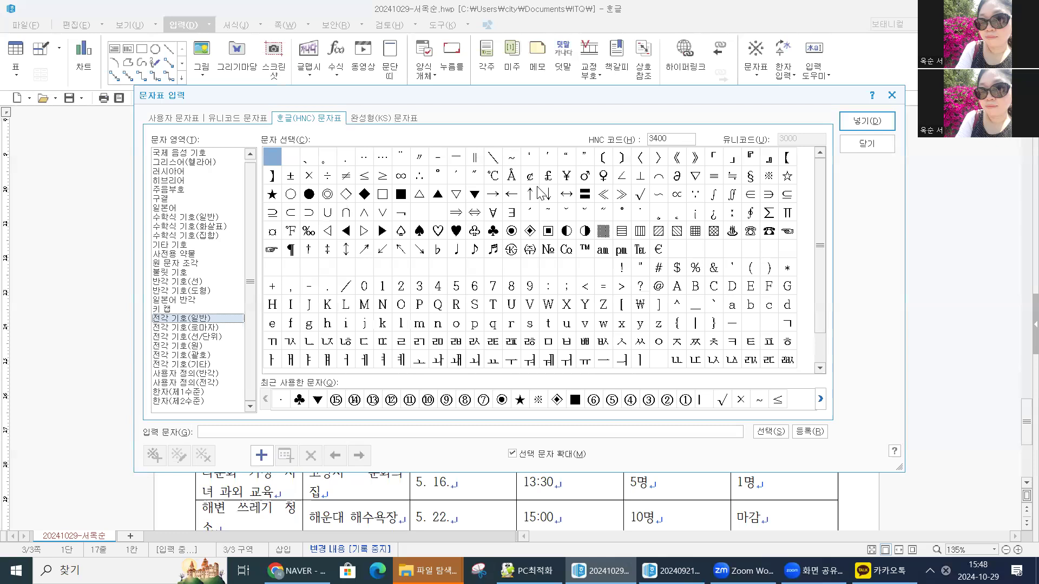
click(495, 234)
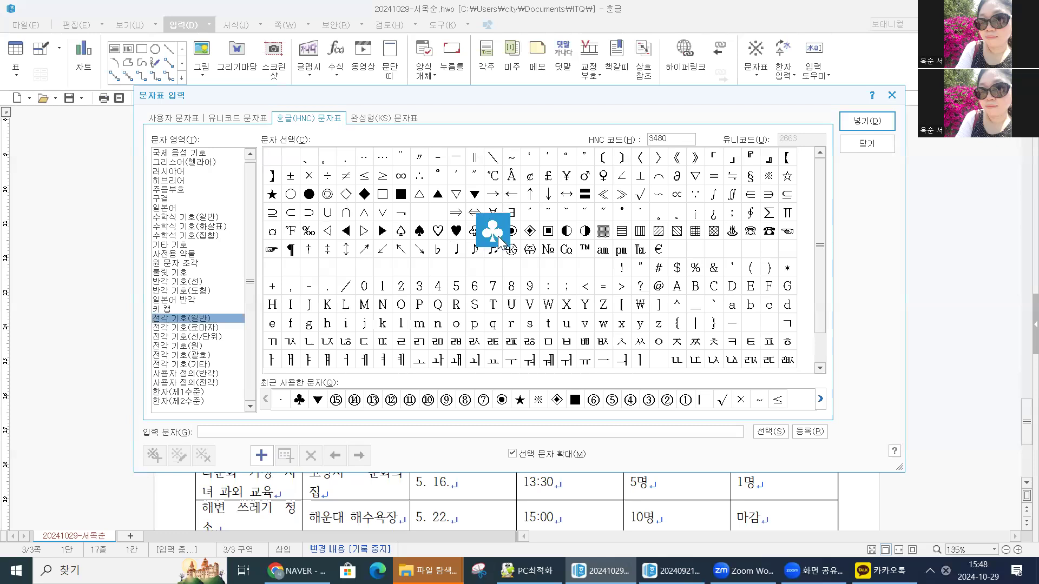
click(850, 123)
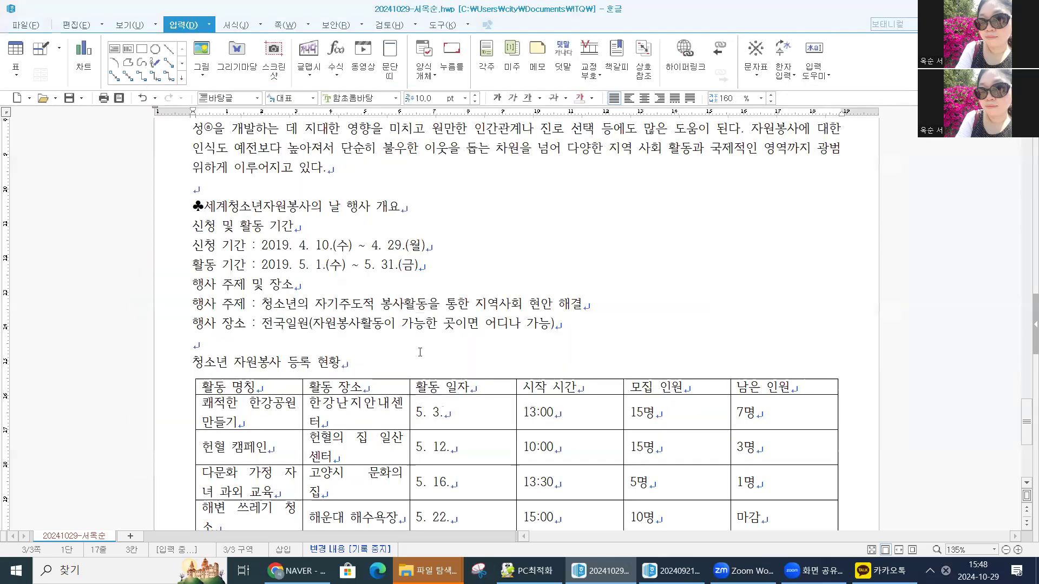
Insert the same ♣ symbol and a space before the table heading "청소년 자원봉사 등록 현황"
click(195, 363)
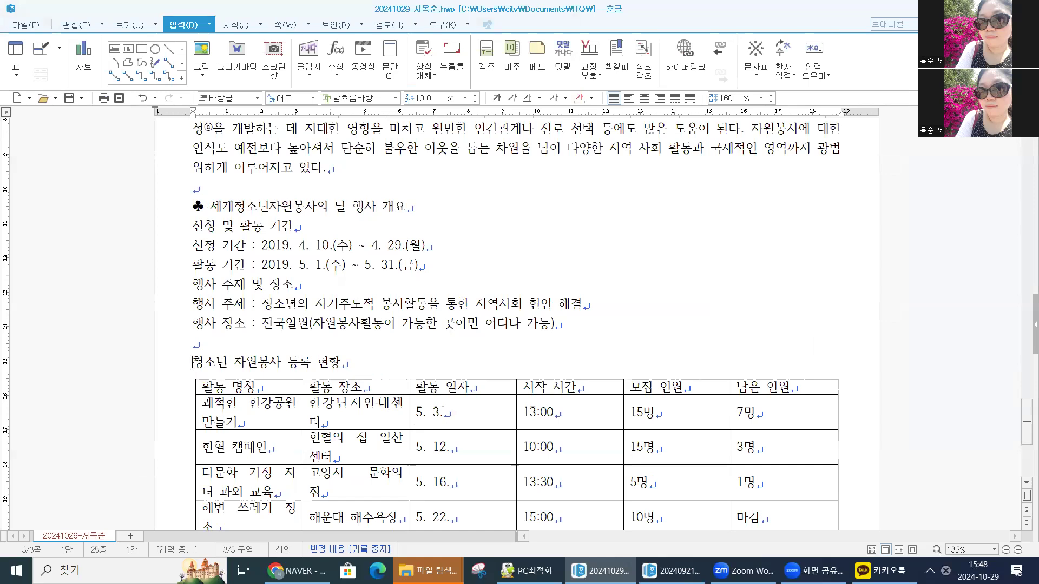
key(ctrl+F10)
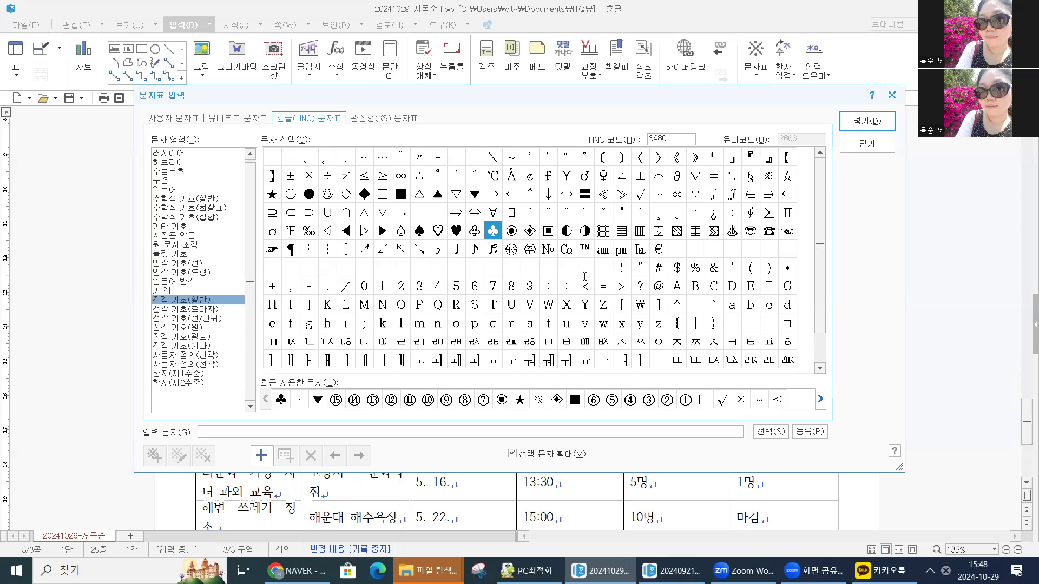
key(Return)
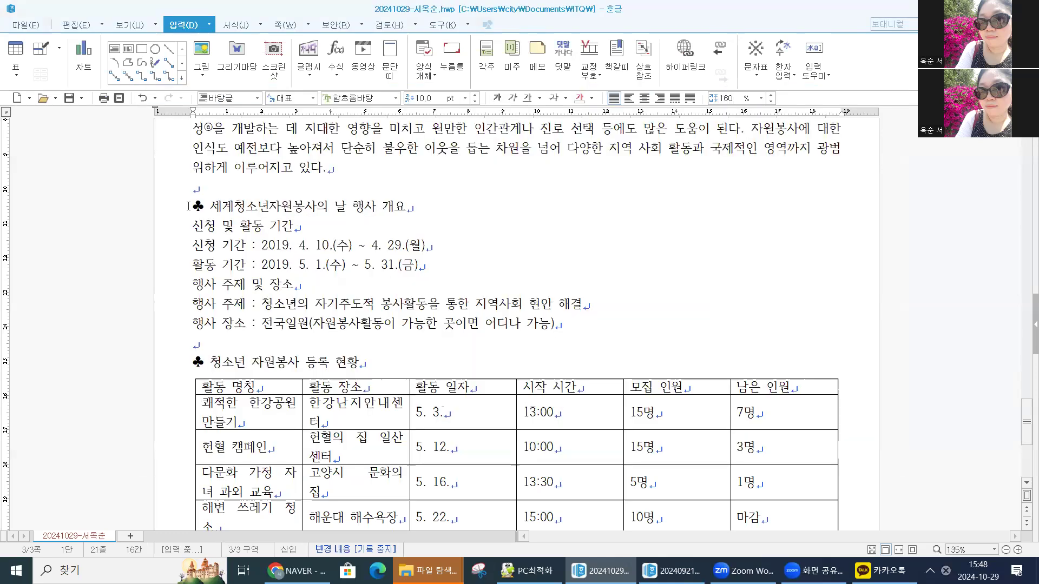
Format the whole heading "♣ 세계청소년자원봉사의 날 행사 개요" in the 돋움 font at 18 pt
drag(191, 206, 261, 203)
key(Up)
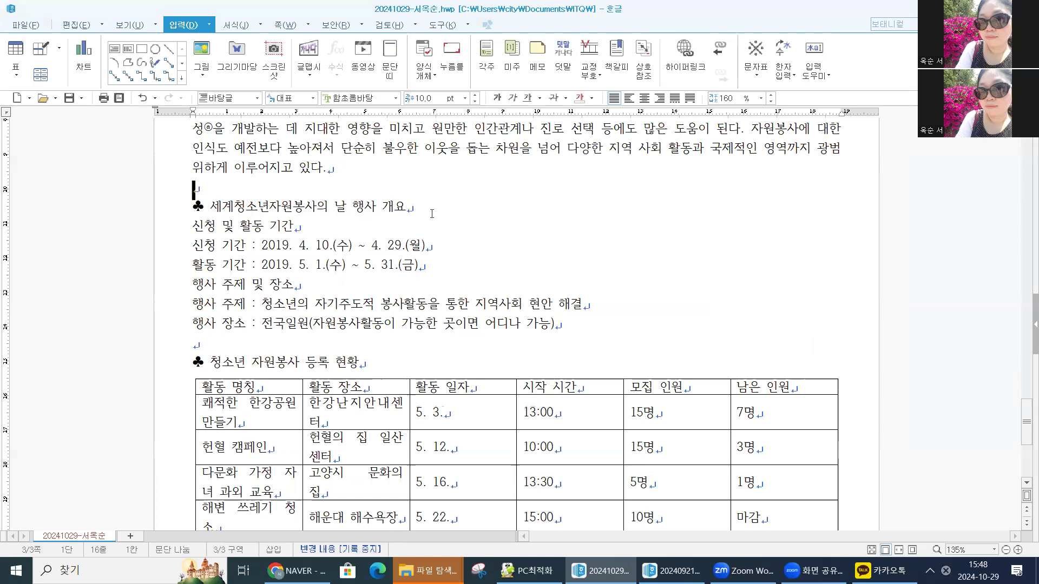
triple_click(434, 214)
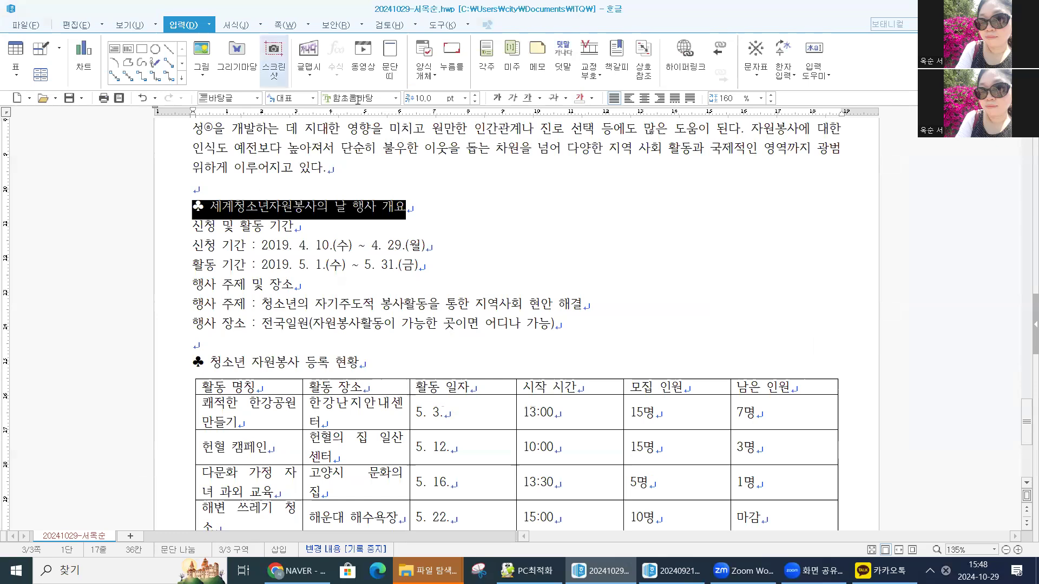
click(358, 99)
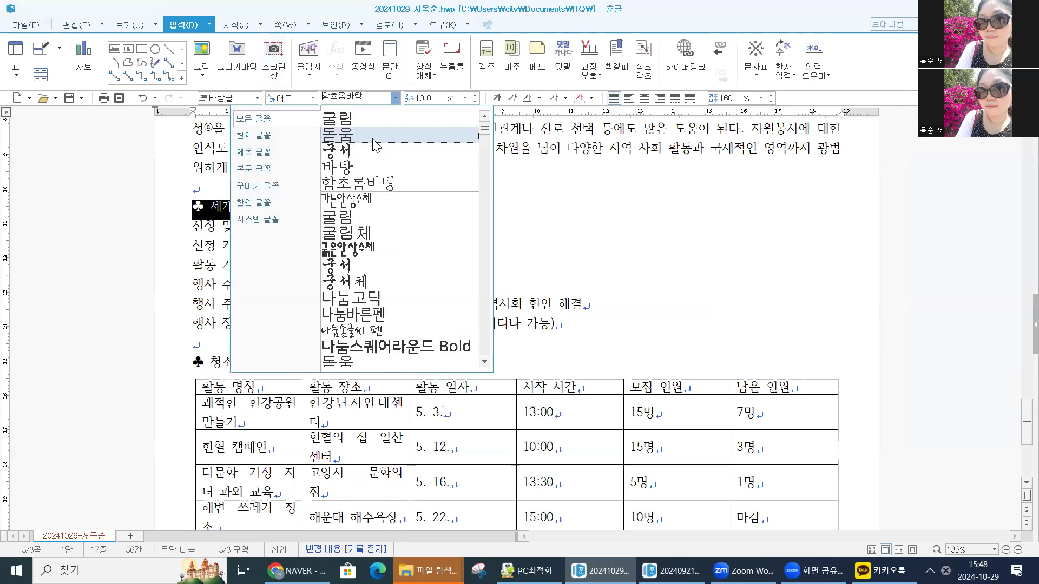
click(377, 145)
click(465, 98)
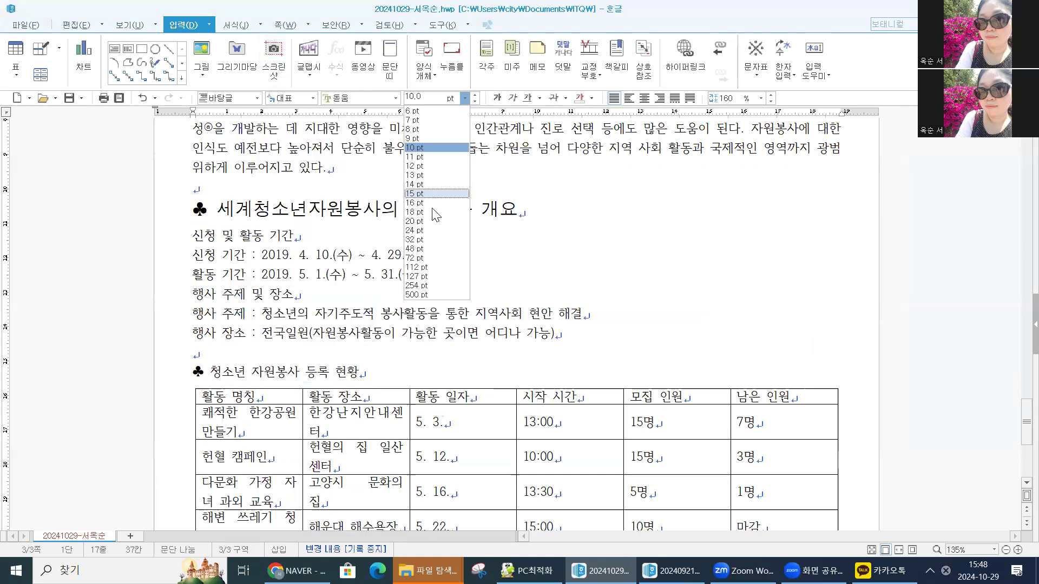
click(427, 212)
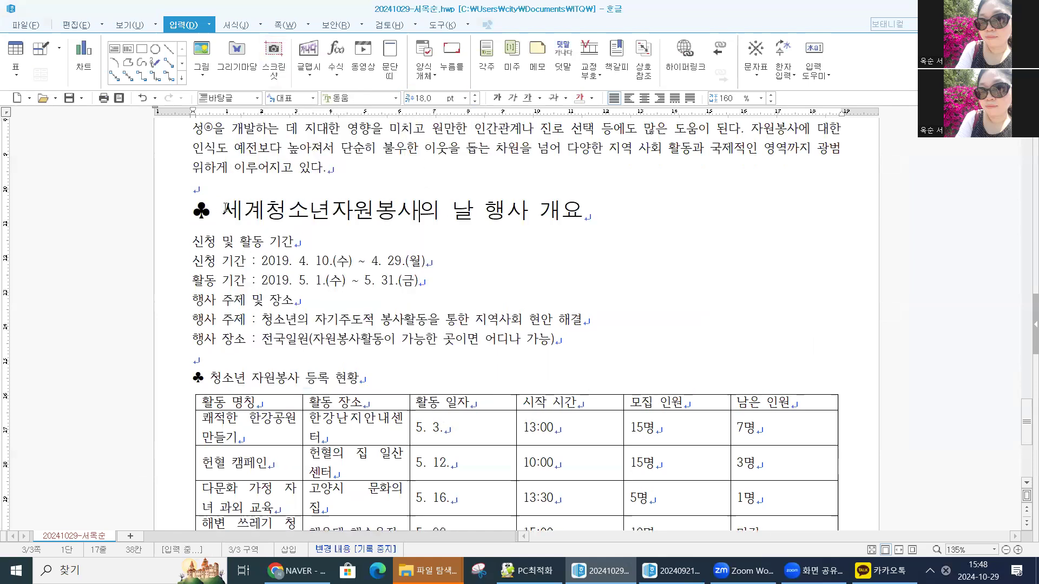
Give the heading text "세계청소년자원봉사의 날 행사 개요", without its ♣ symbol, white characters and blue shading
drag(222, 212, 567, 217)
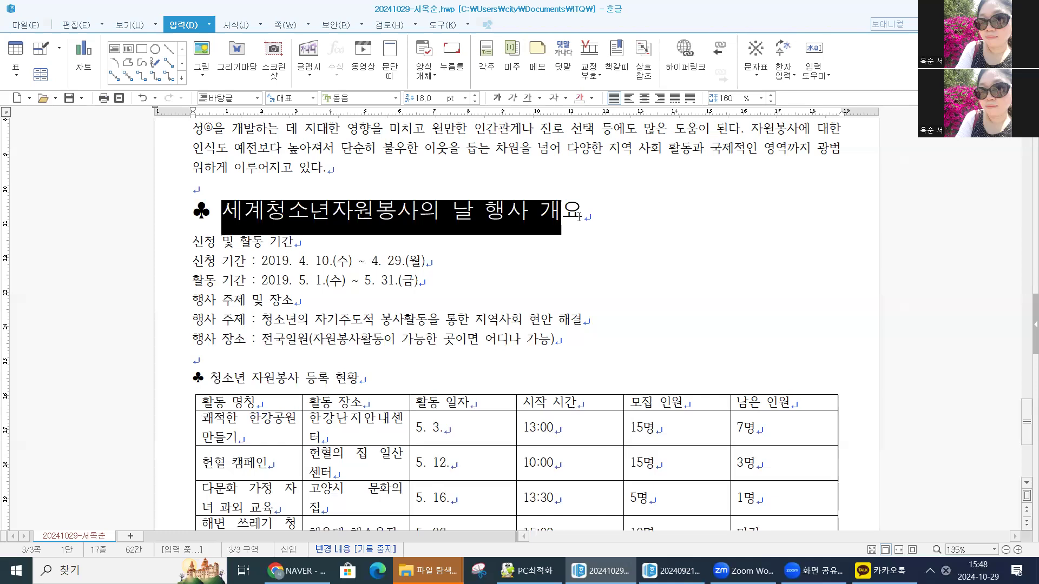
key(shift+Right)
right_click(577, 288)
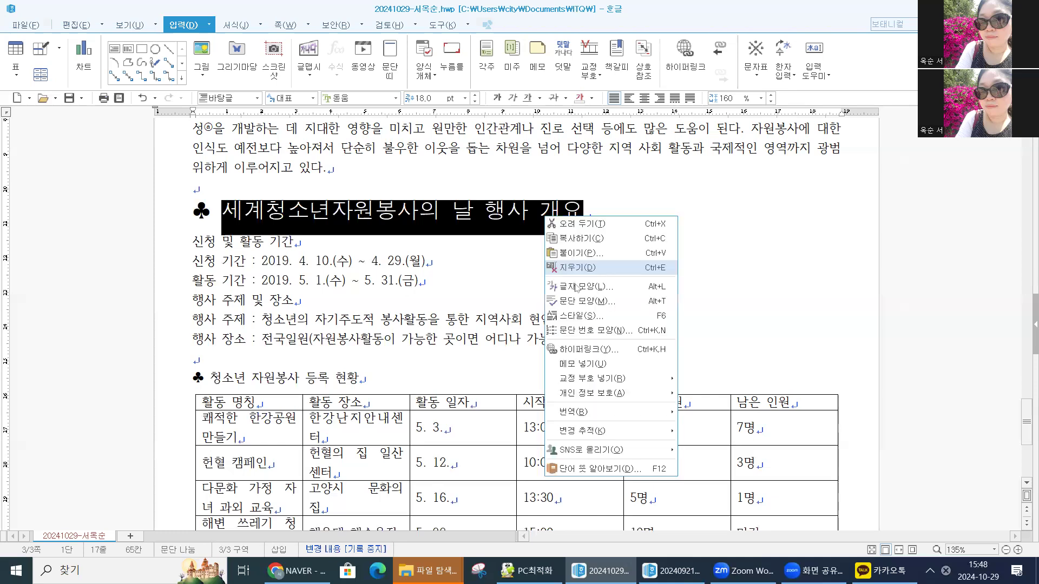
click(576, 287)
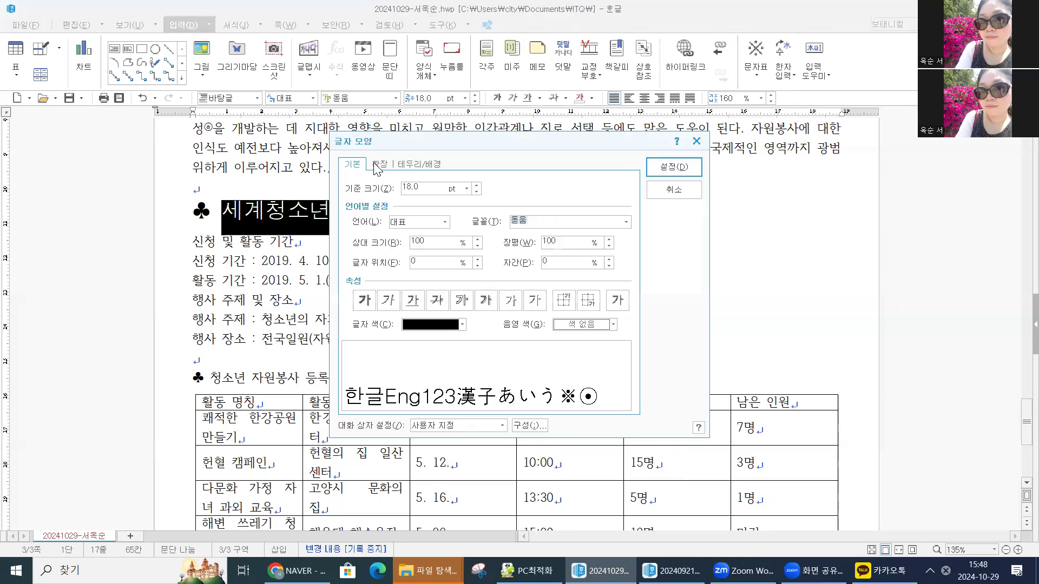
click(454, 325)
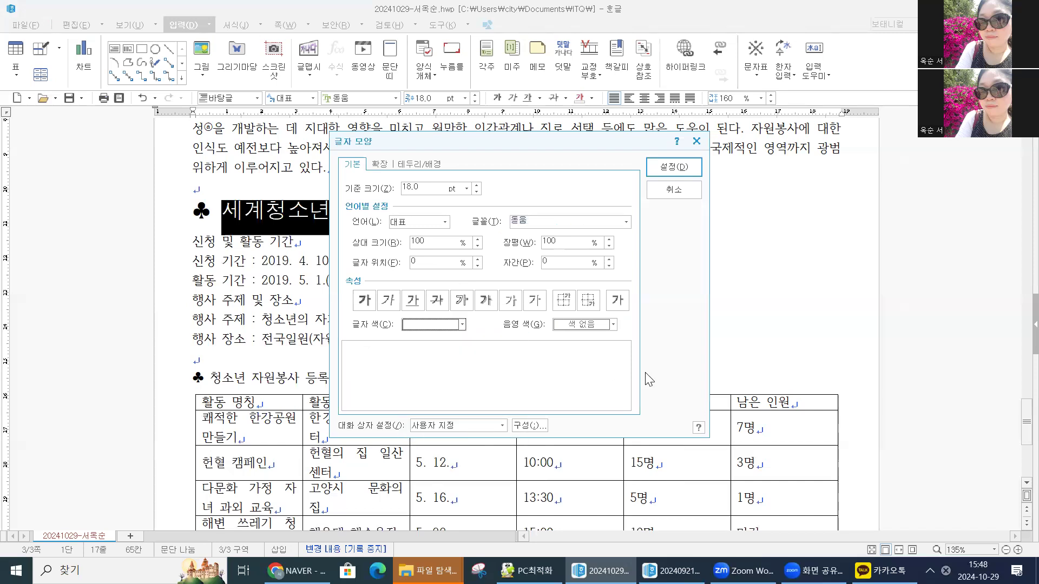
click(595, 323)
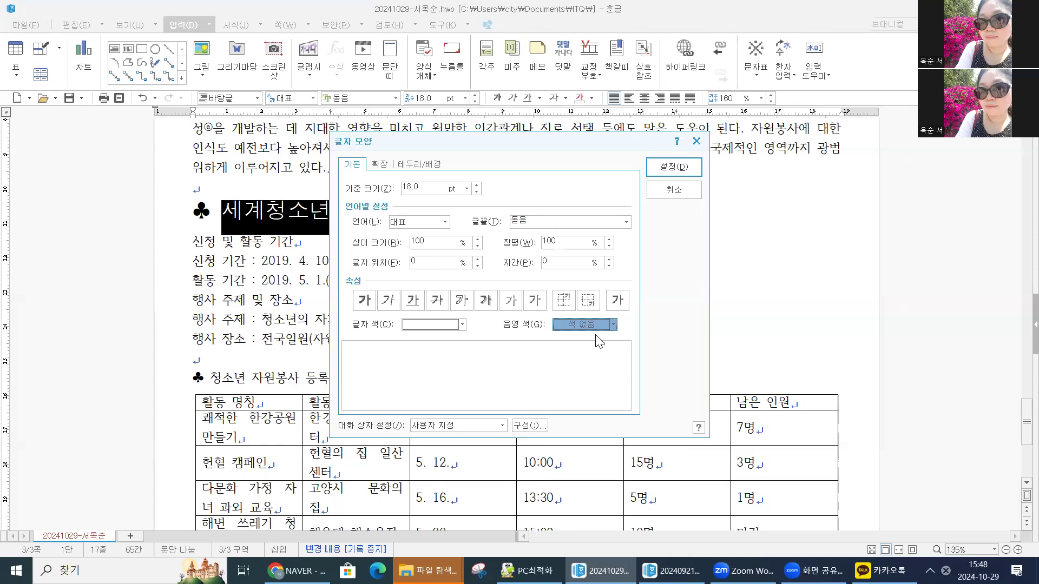
click(613, 359)
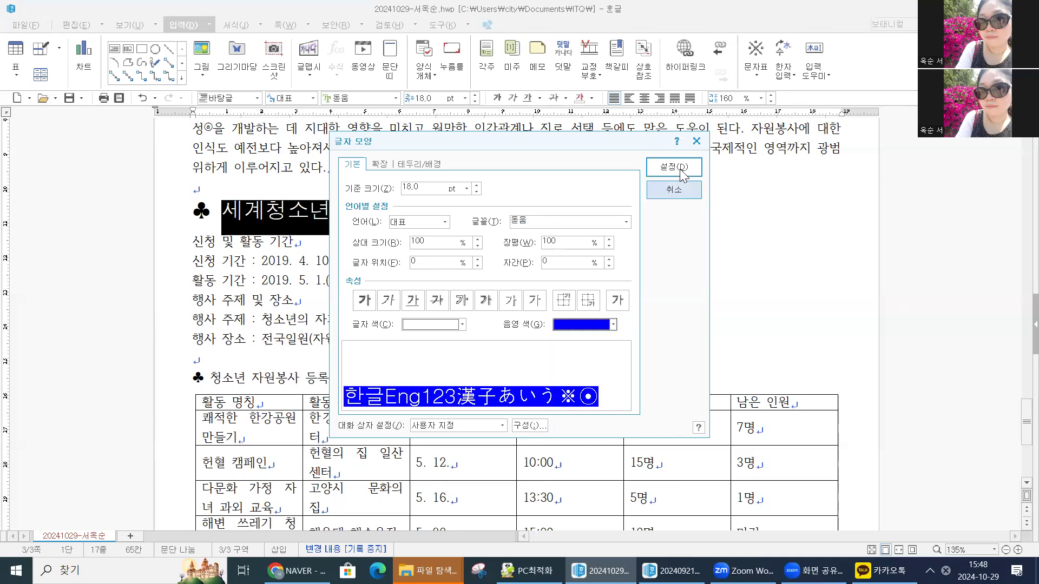
click(674, 167)
click(562, 291)
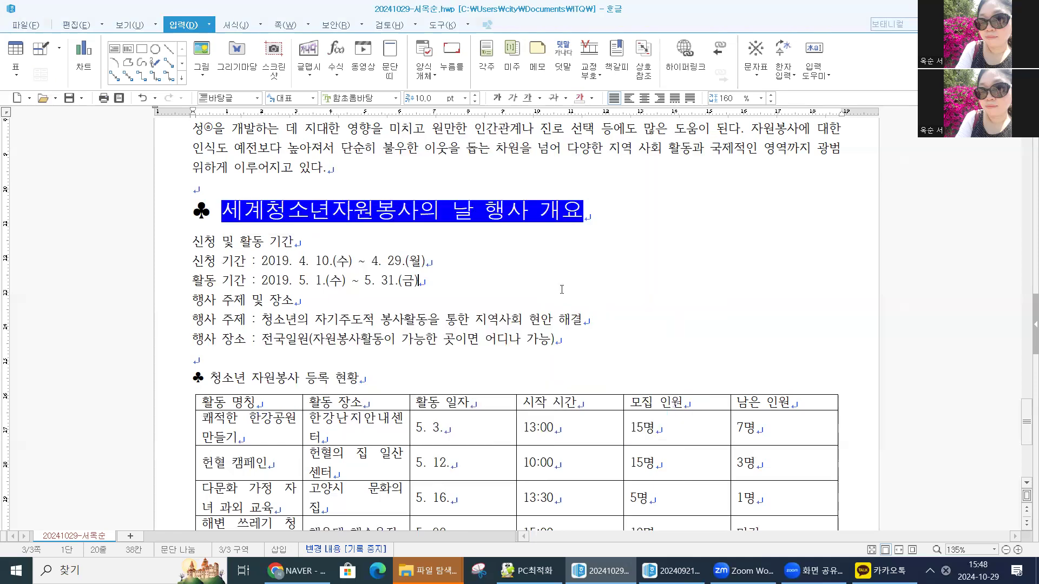
Choose the A, 1, 가, (a) paragraph numbering for the six lines below the blue-shaded heading and open its custom definition
click(194, 242)
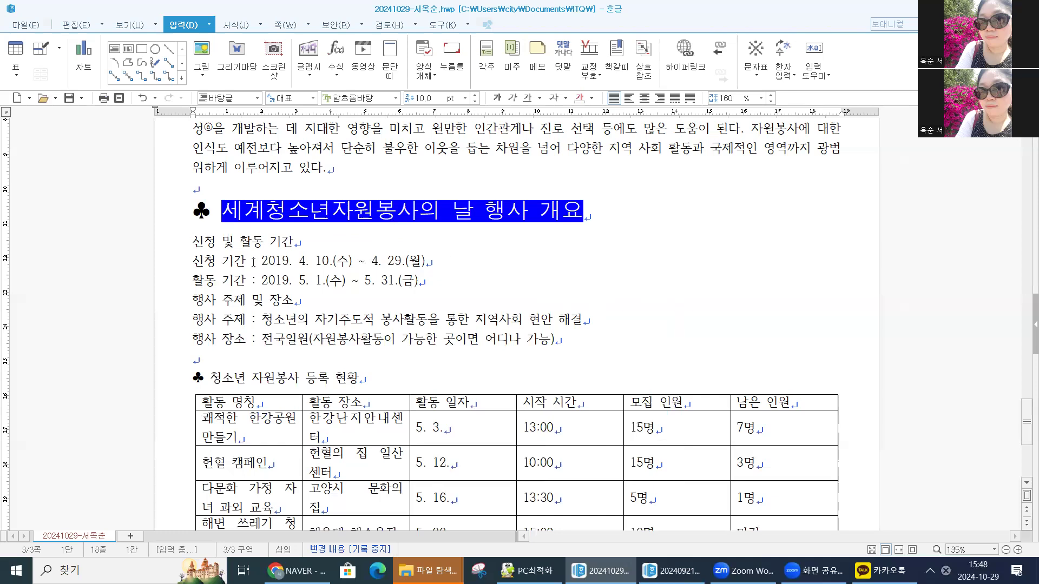
shift+click(575, 339)
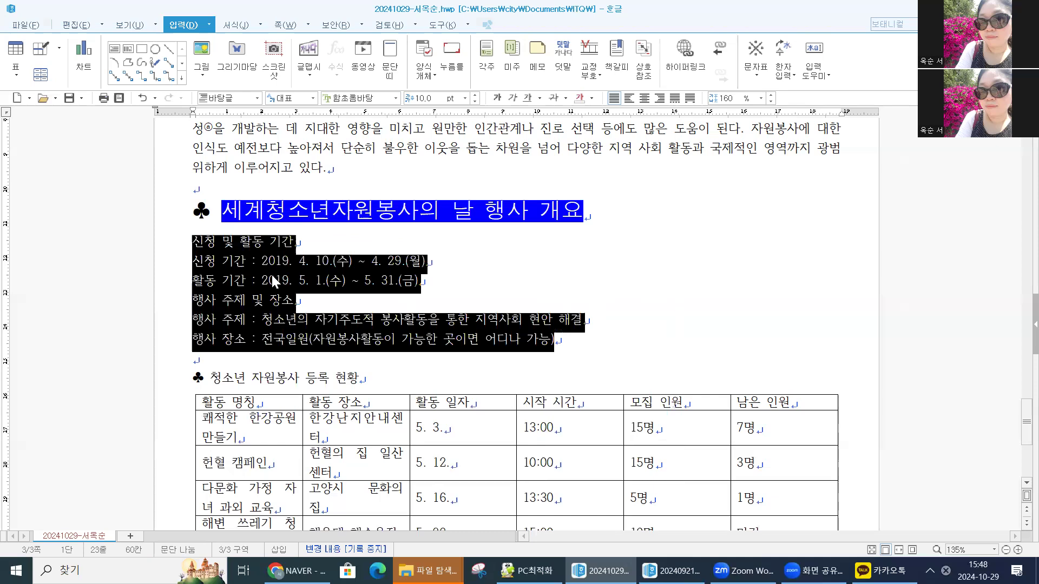
right_click(237, 265)
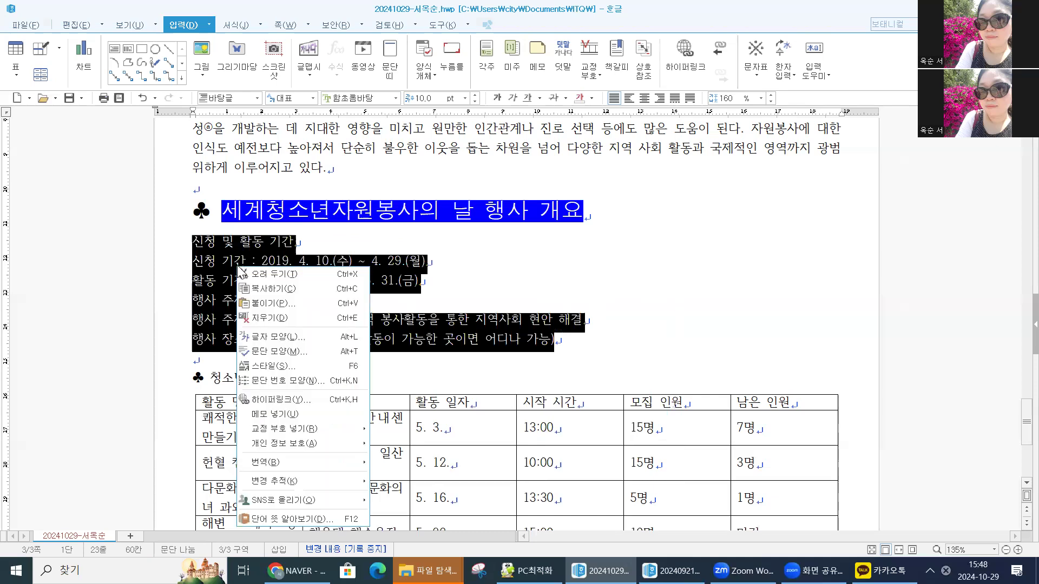
click(288, 382)
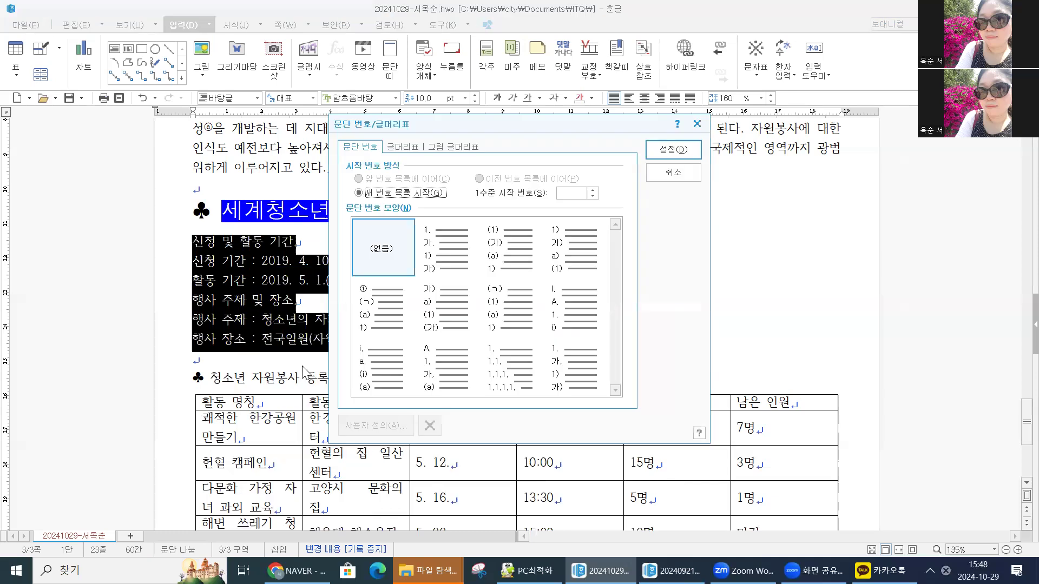
click(412, 325)
click(506, 368)
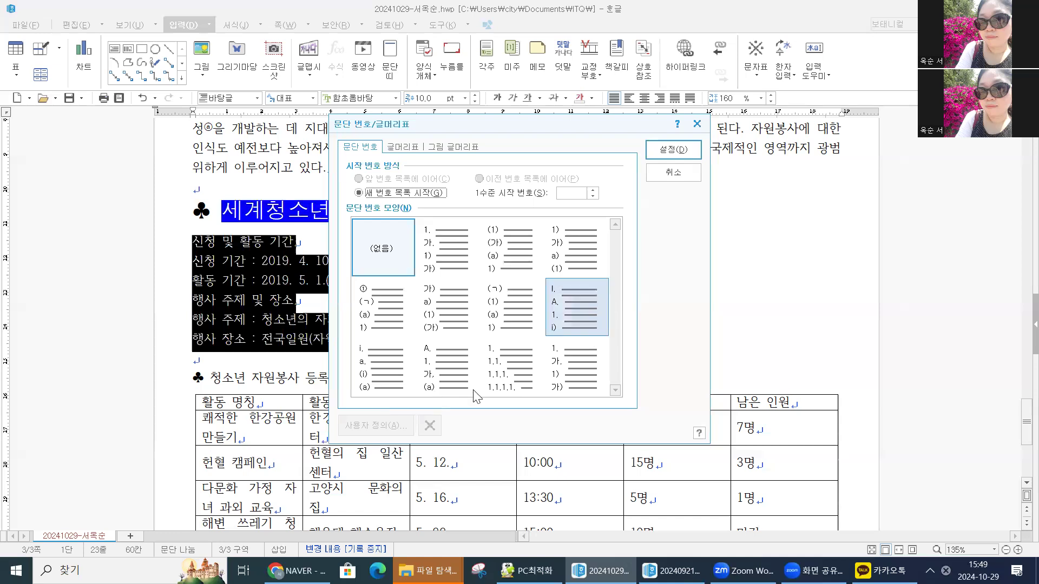
click(444, 359)
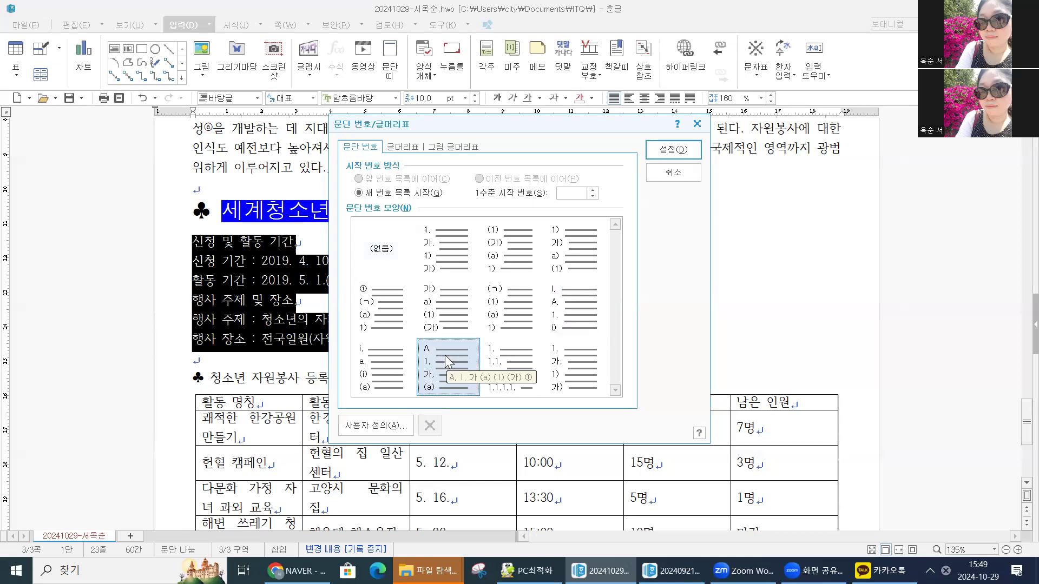
click(373, 426)
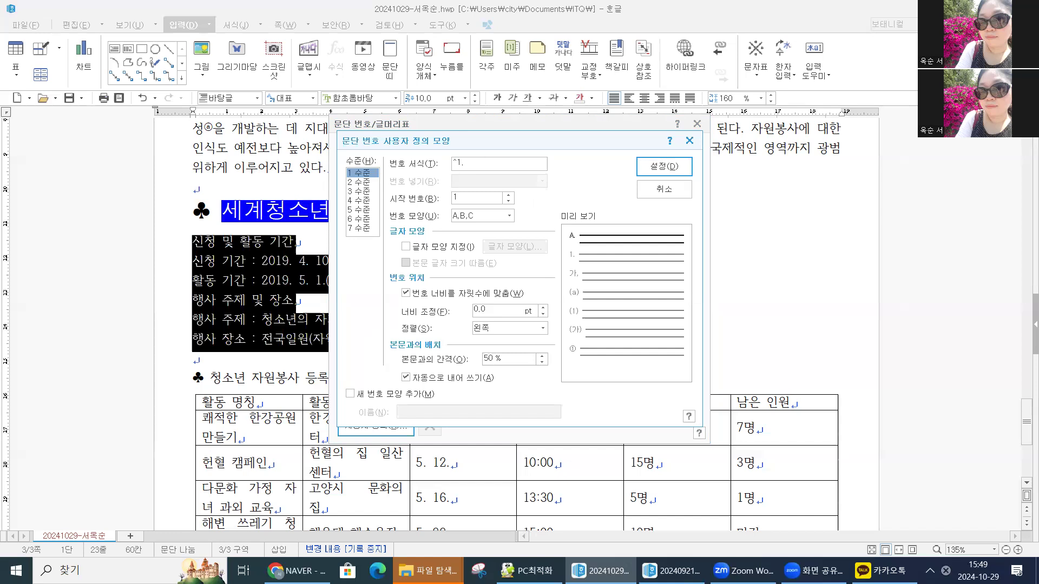
Define numbering level 1 as ^1 without the period, with a 20 pt width adjustment and right alignment
key(BackSpace)
drag(510, 312, 417, 311)
text(20)
key(Tab)
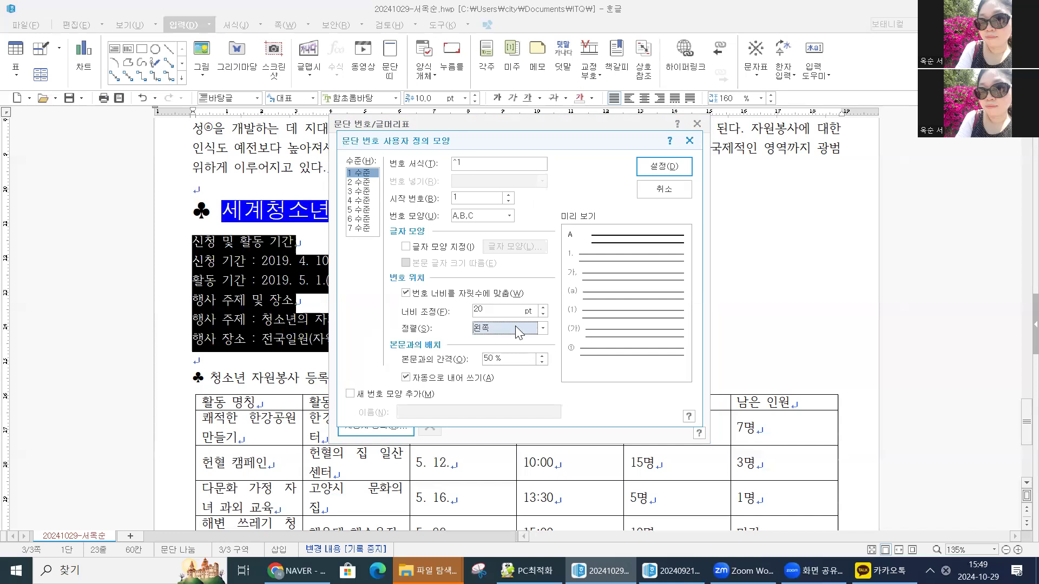
click(509, 328)
click(509, 357)
Define numbering level 2 as ^2) with a 30 pt width adjustment and right alignment, and apply the numbering to the selected lines
click(364, 182)
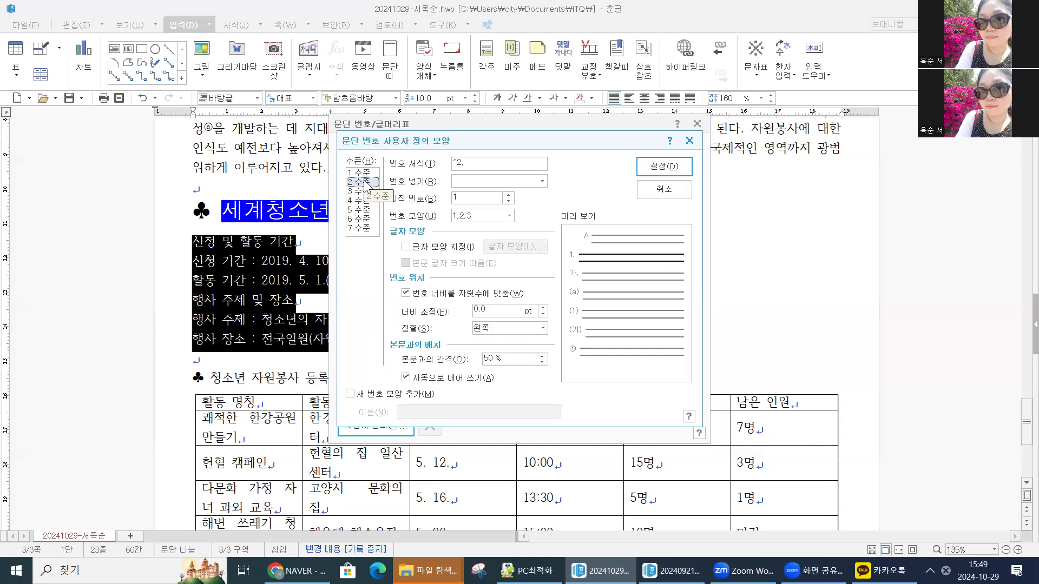
click(470, 161)
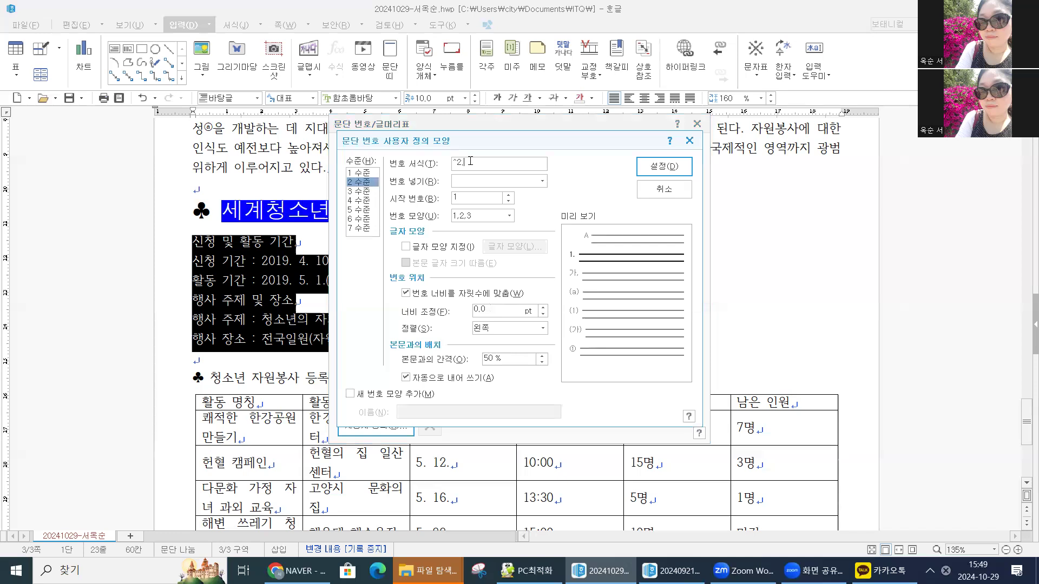
key(BackSpace)
text(30)
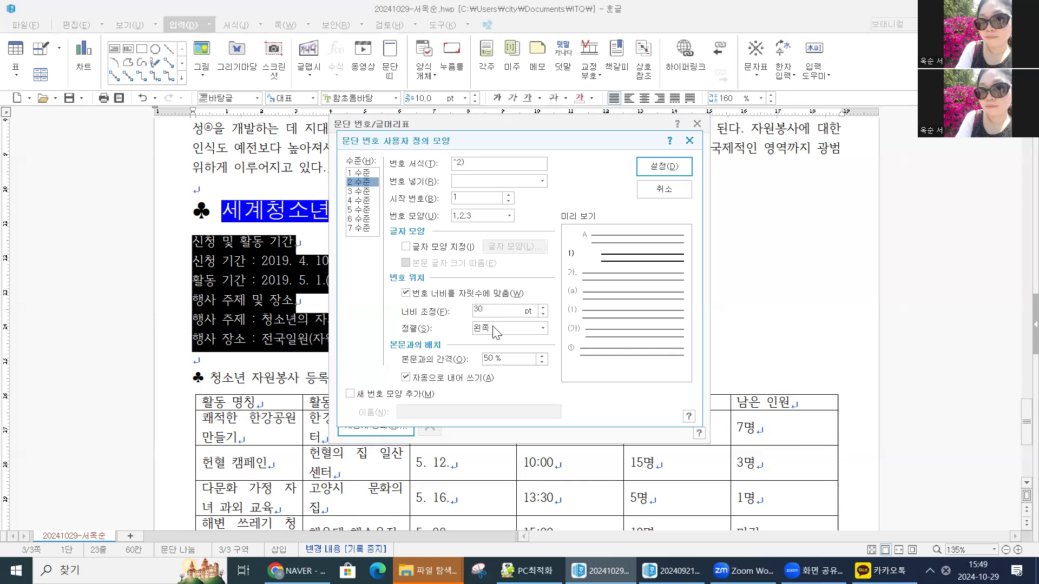
click(510, 328)
click(496, 359)
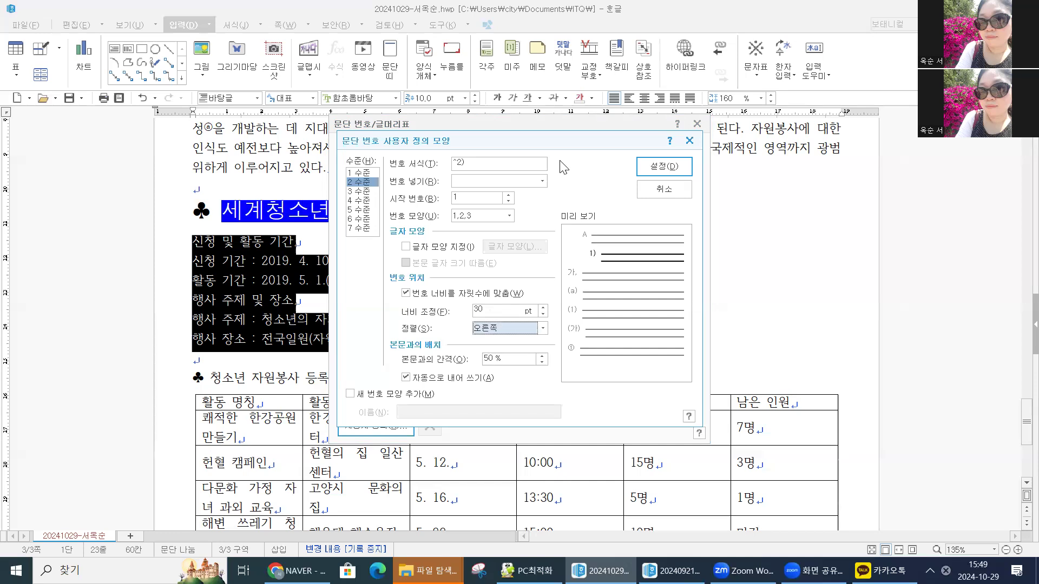
click(671, 172)
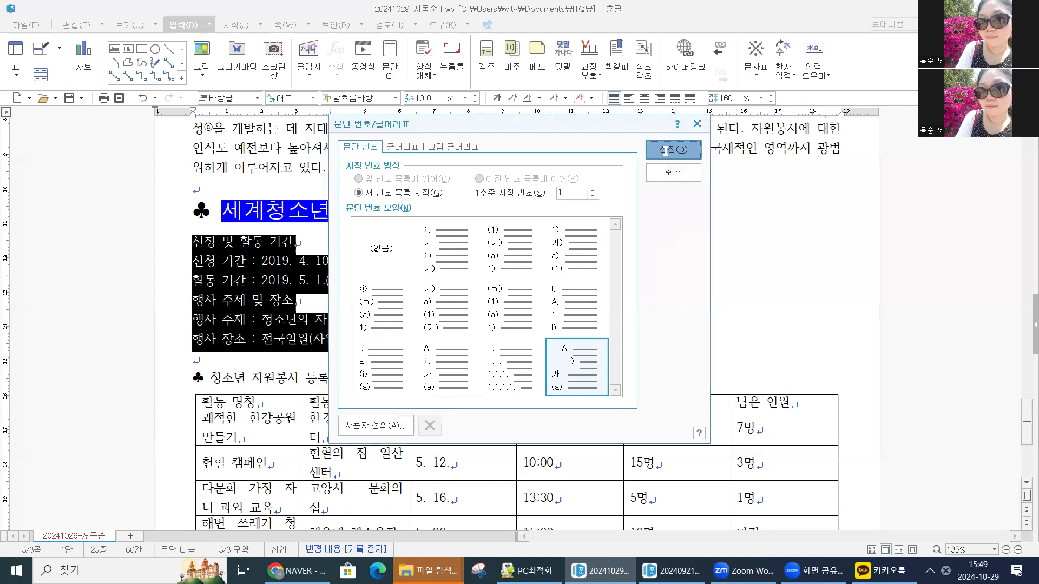
key(Return)
click(334, 281)
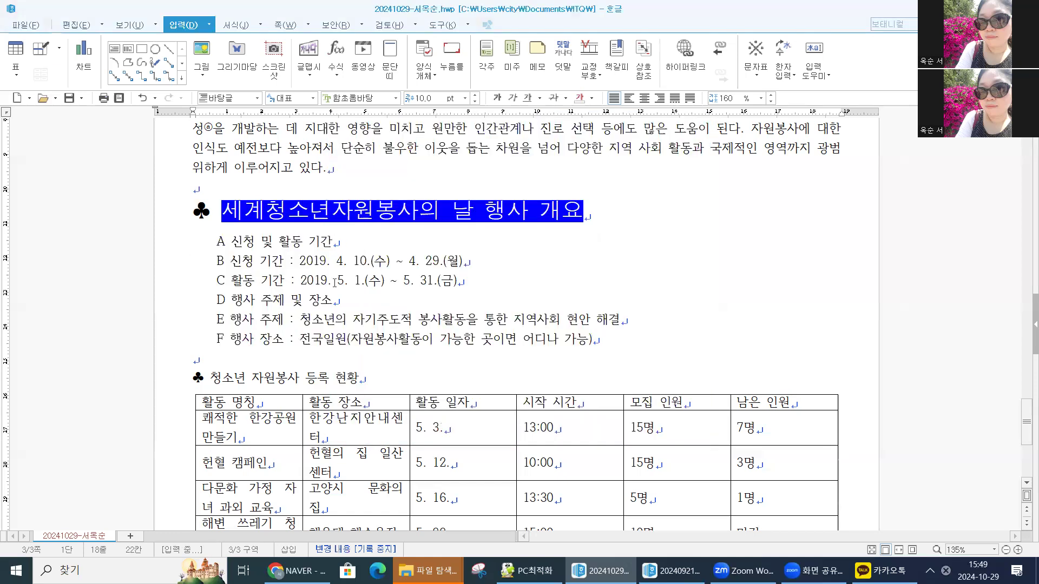
Demote the 신청 기간 and 활동 기간 lines and the 행사 주제 and 행사 장소 lines to the second numbering level
shift+click(472, 282)
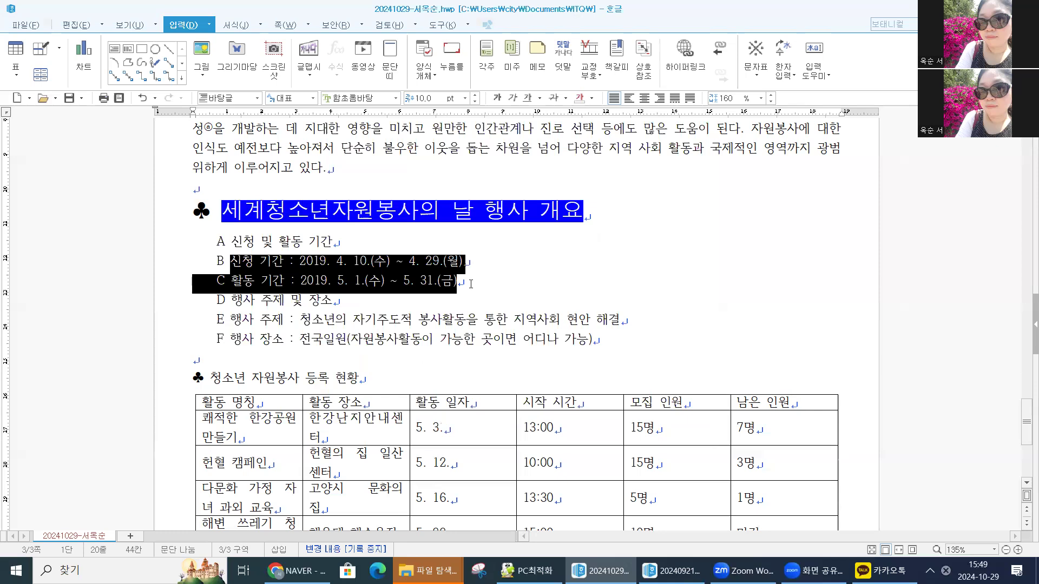
key(ctrl+KP_Add)
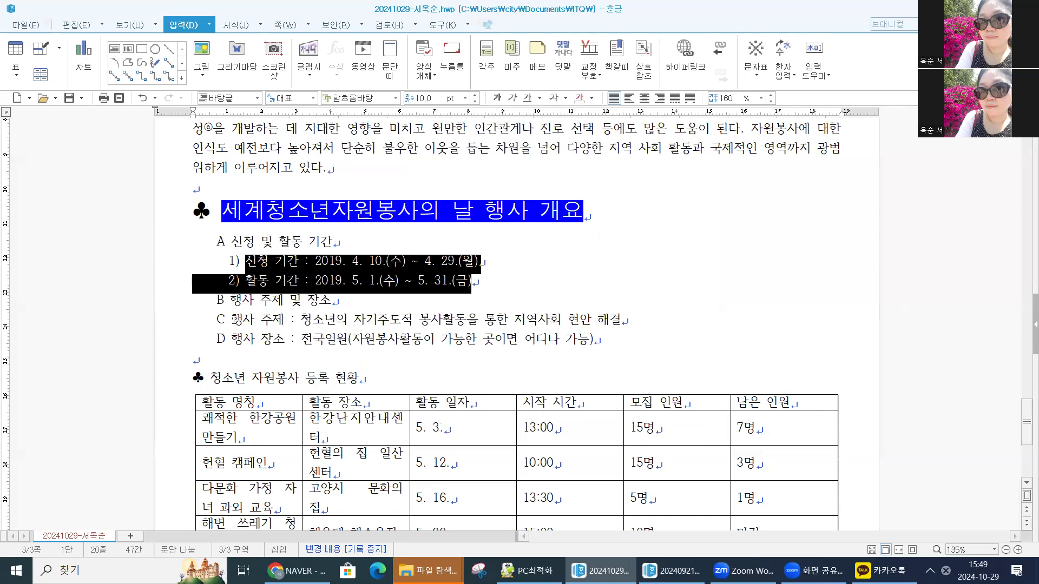
drag(234, 319, 624, 346)
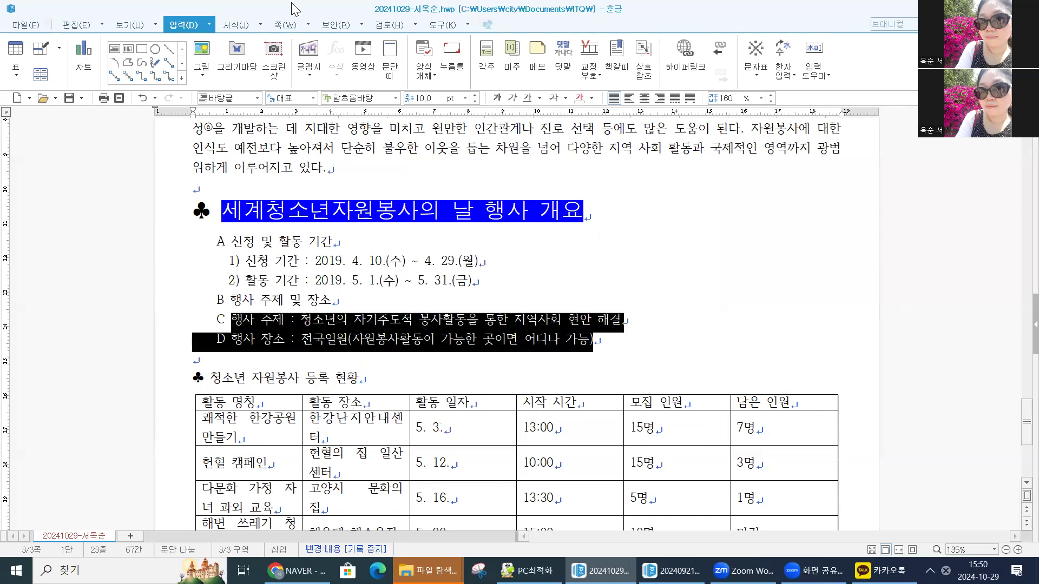
key(alt+j)
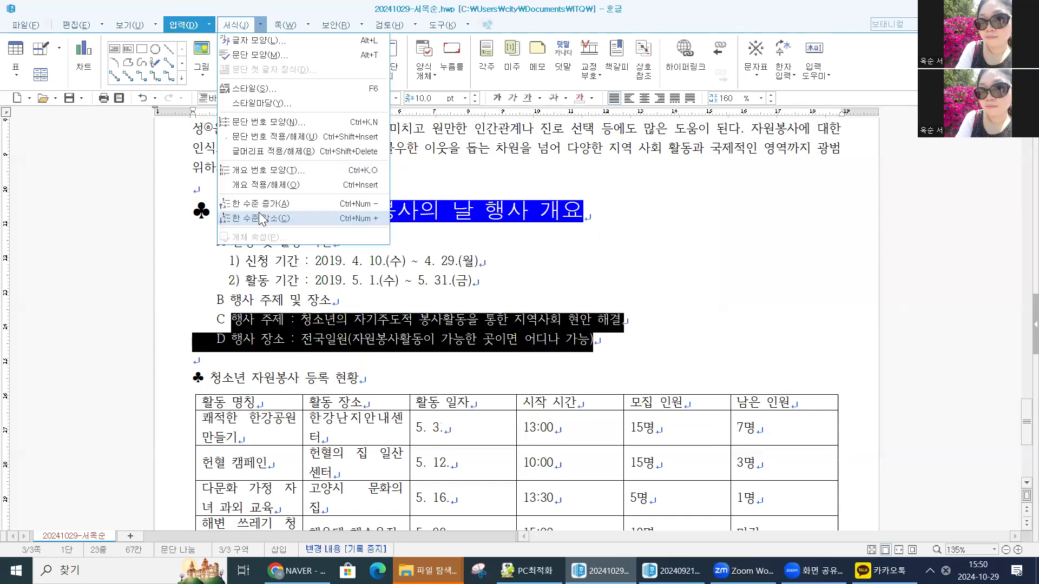
key(Return)
click(357, 280)
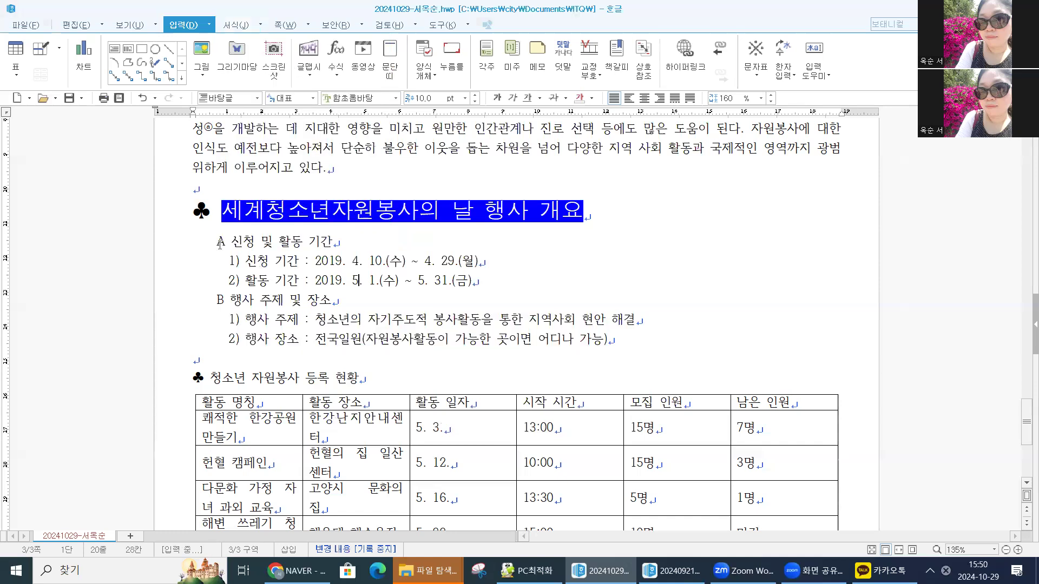
Set the line spacing of all six numbered lines under the blue-shaded heading to 180%
drag(230, 241, 503, 340)
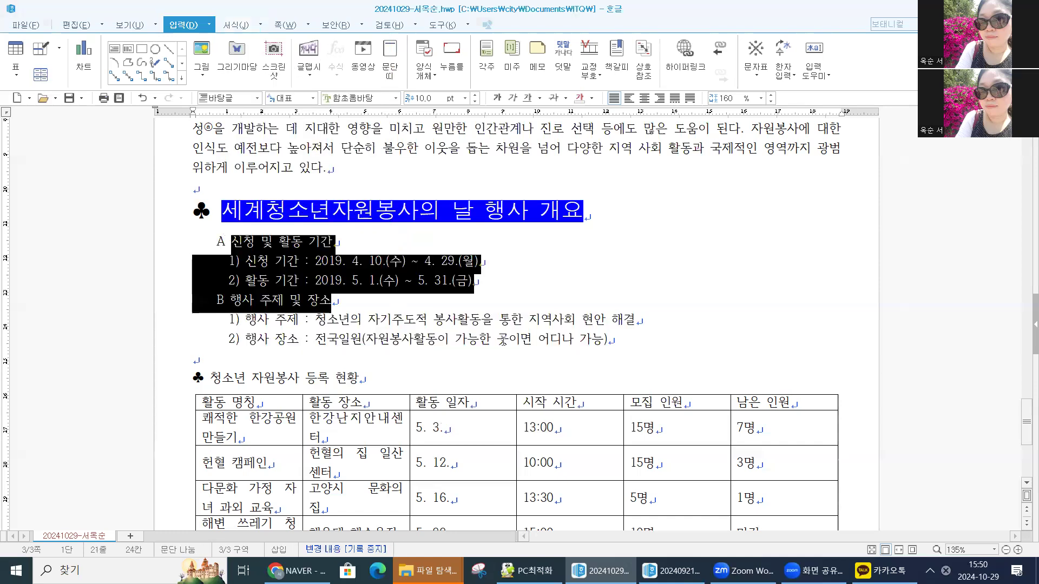
drag(633, 356, 633, 357)
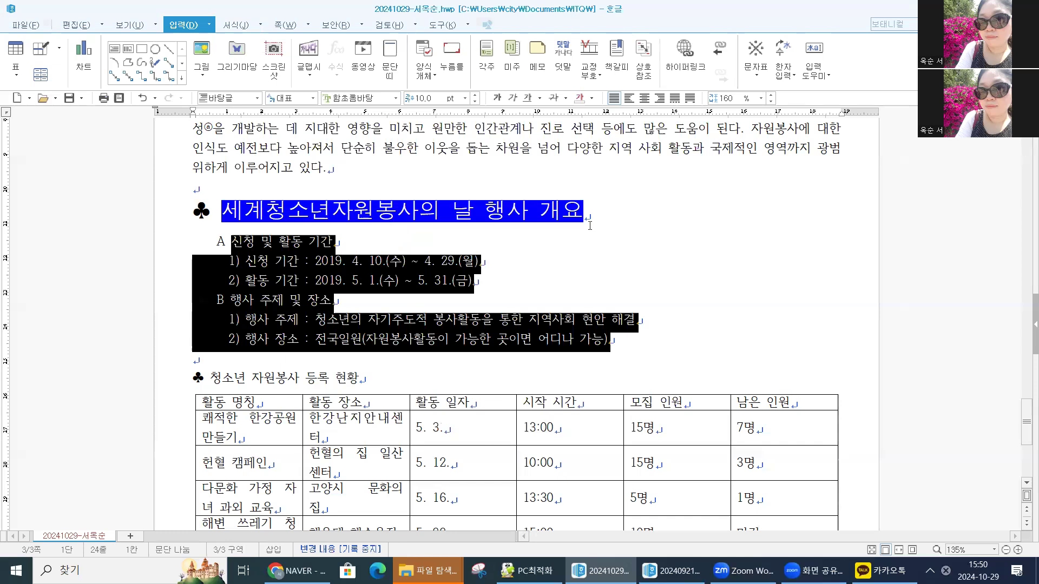
click(761, 98)
click(720, 138)
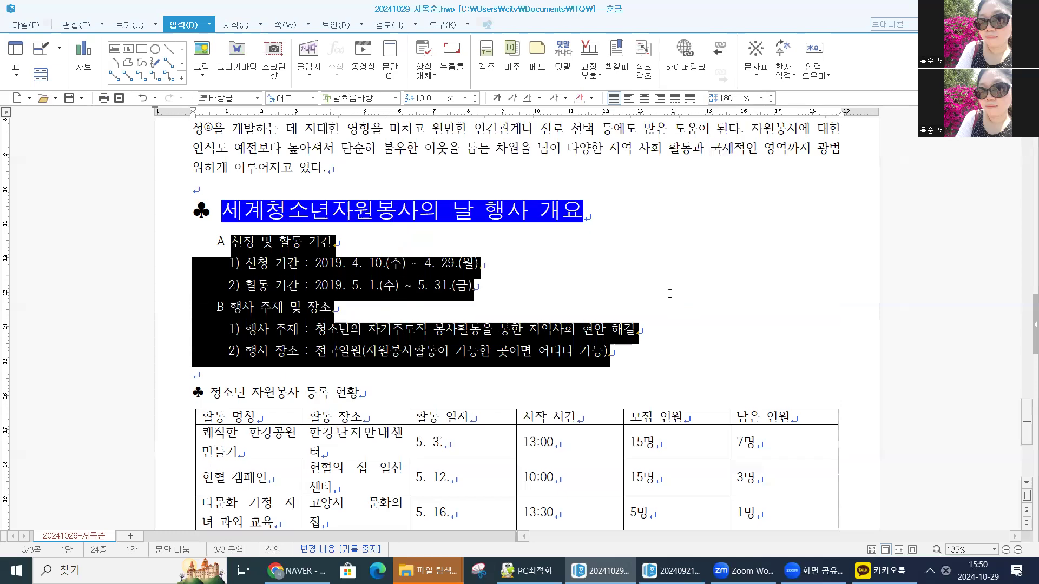
click(471, 285)
Format the heading "♣ 청소년 자원봉사 등록 현황" above the table in 돋움 at 18 pt
scroll(181, 295, down, 3)
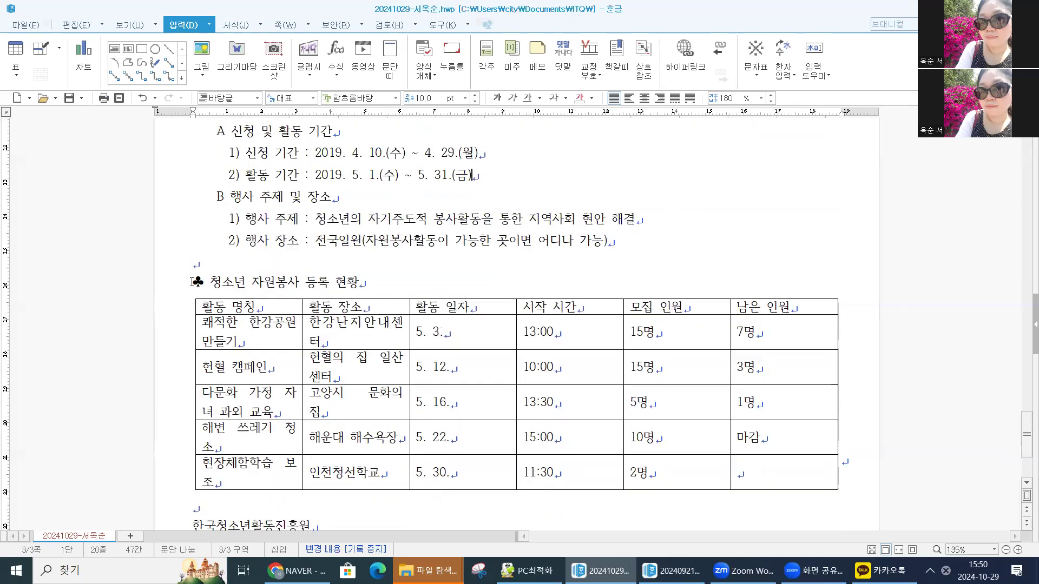
click(191, 282)
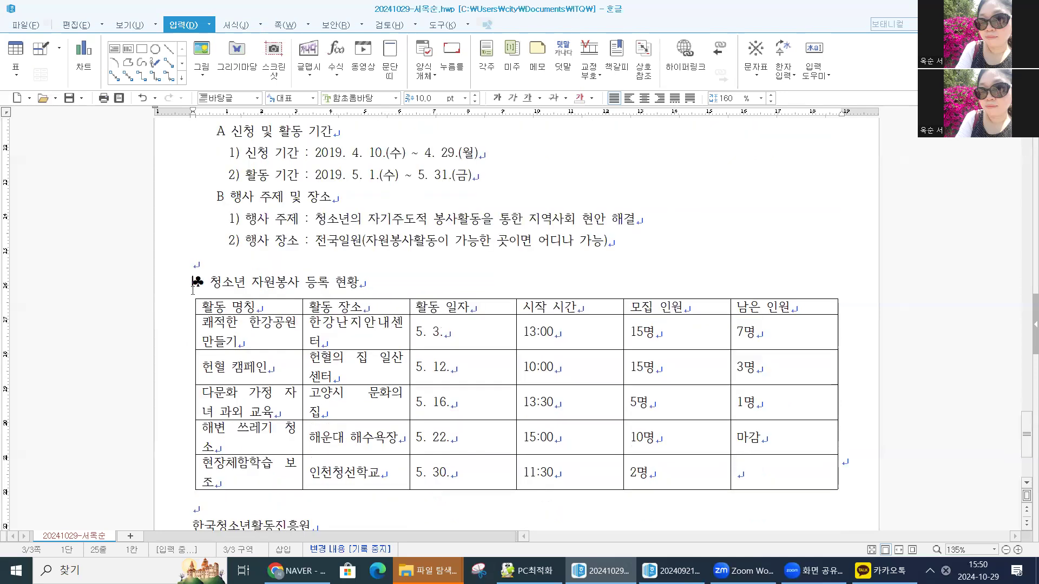
shift+click(385, 296)
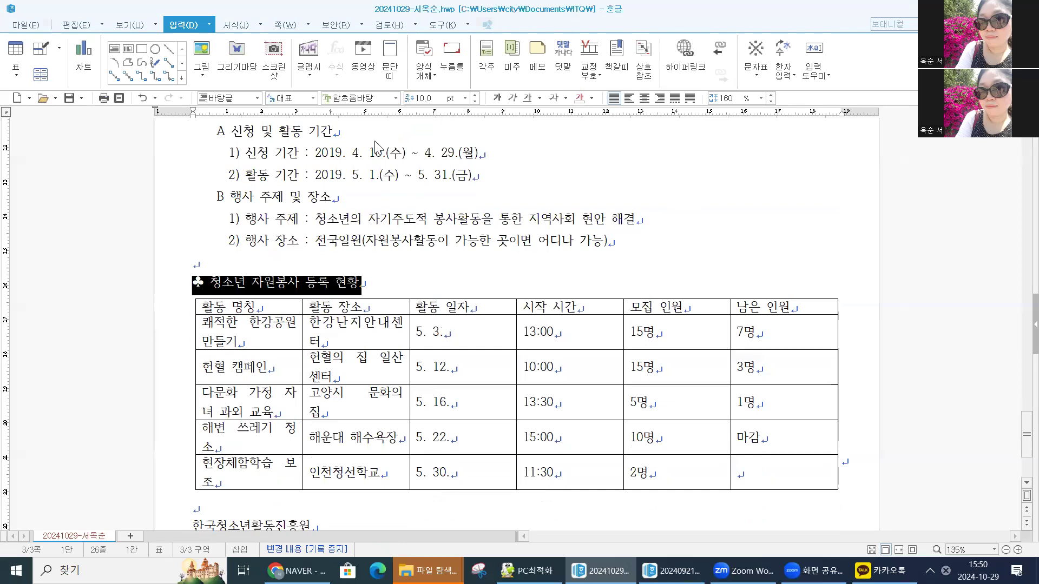
click(395, 98)
click(340, 118)
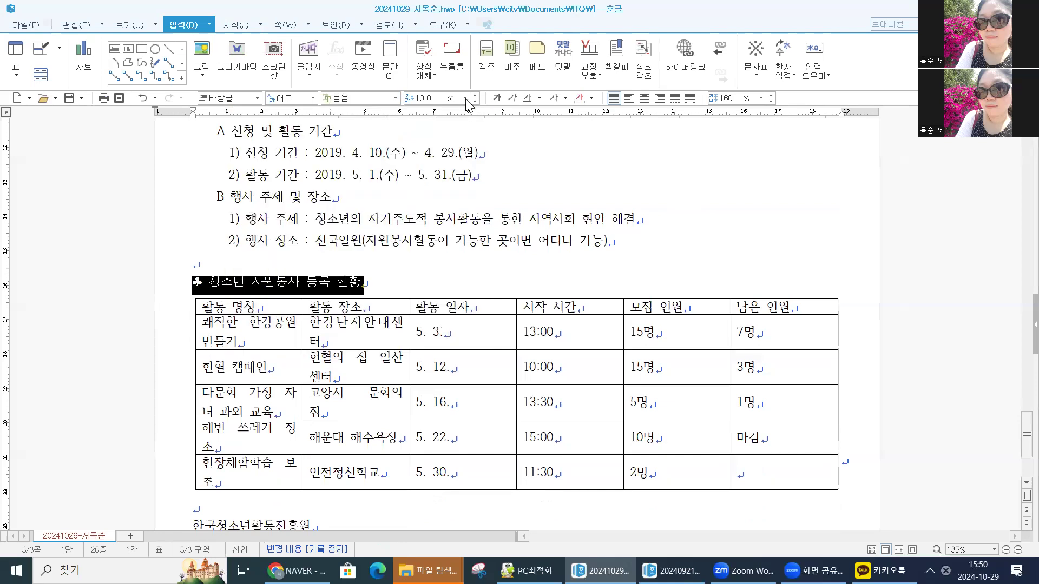
click(465, 99)
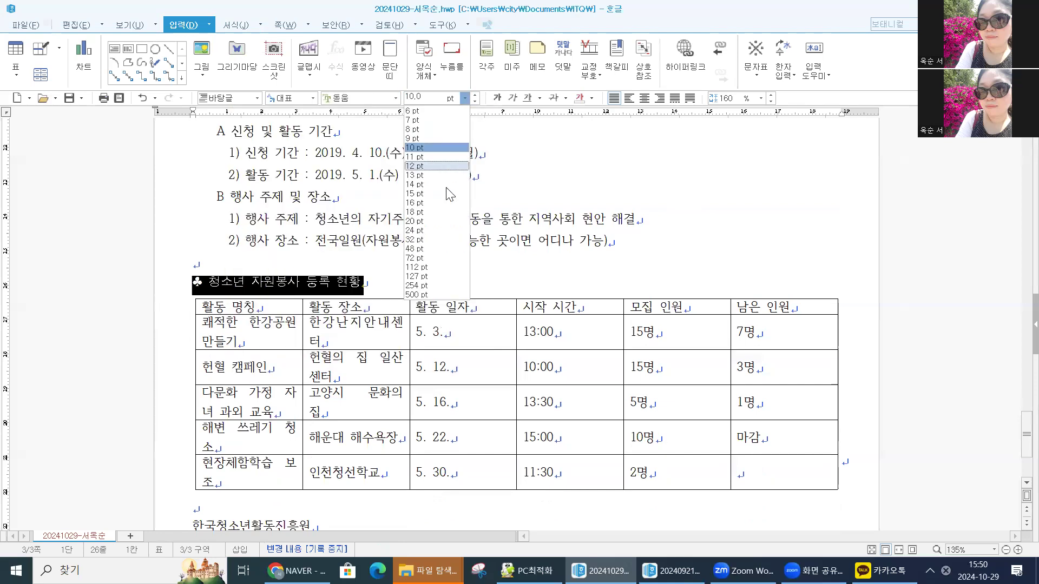
click(428, 211)
key(Escape)
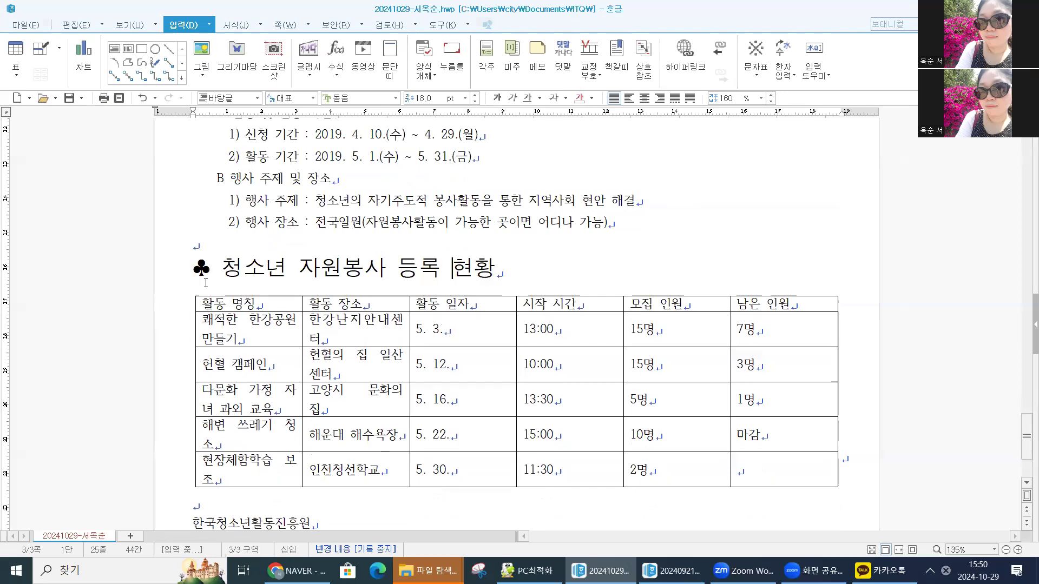
Italicize the heading text "청소년 자원봉사 등록 현황", leaving out its ♣ symbol
click(201, 267)
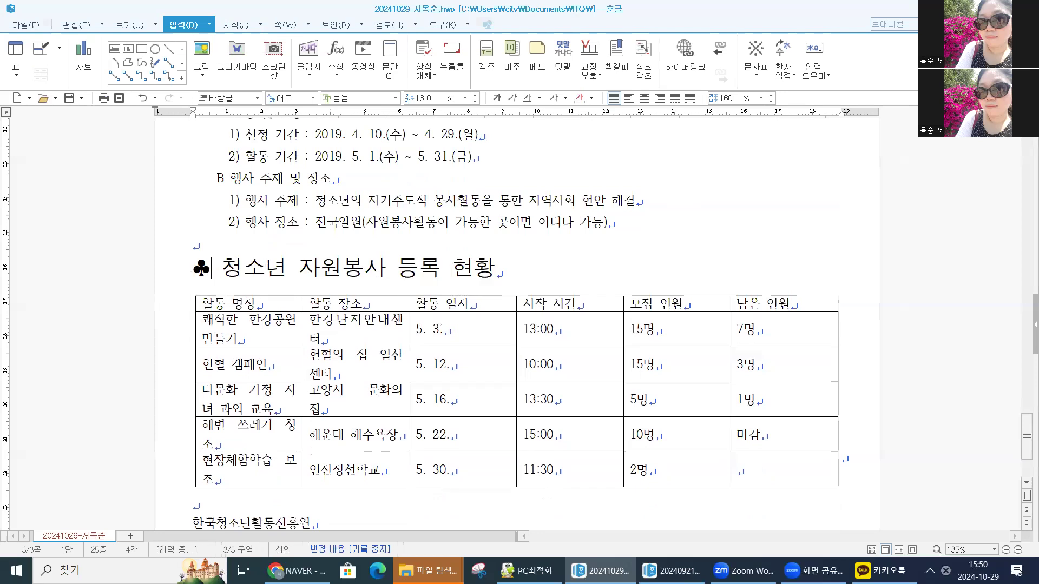
shift+click(494, 270)
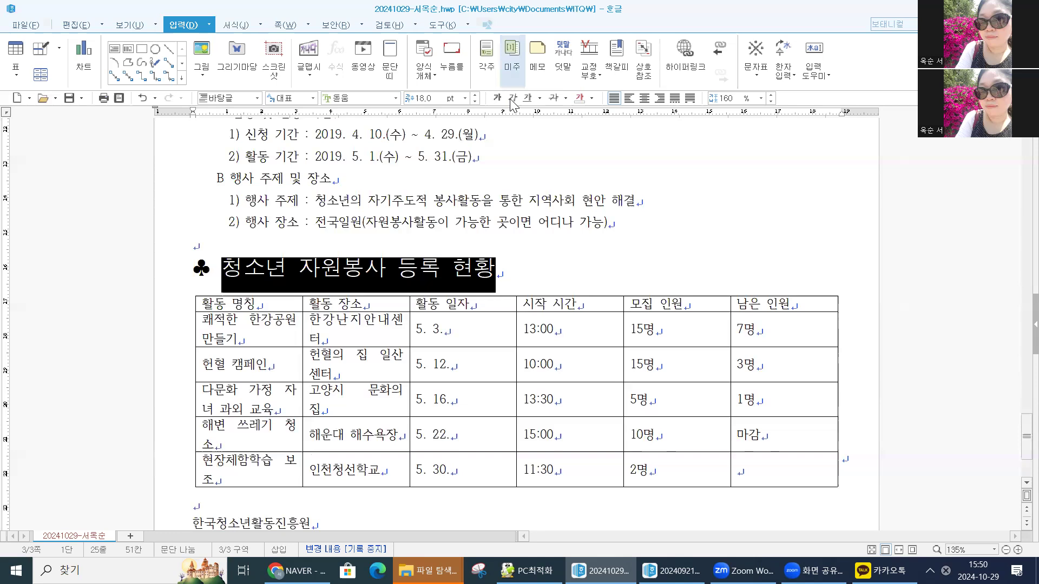
click(511, 103)
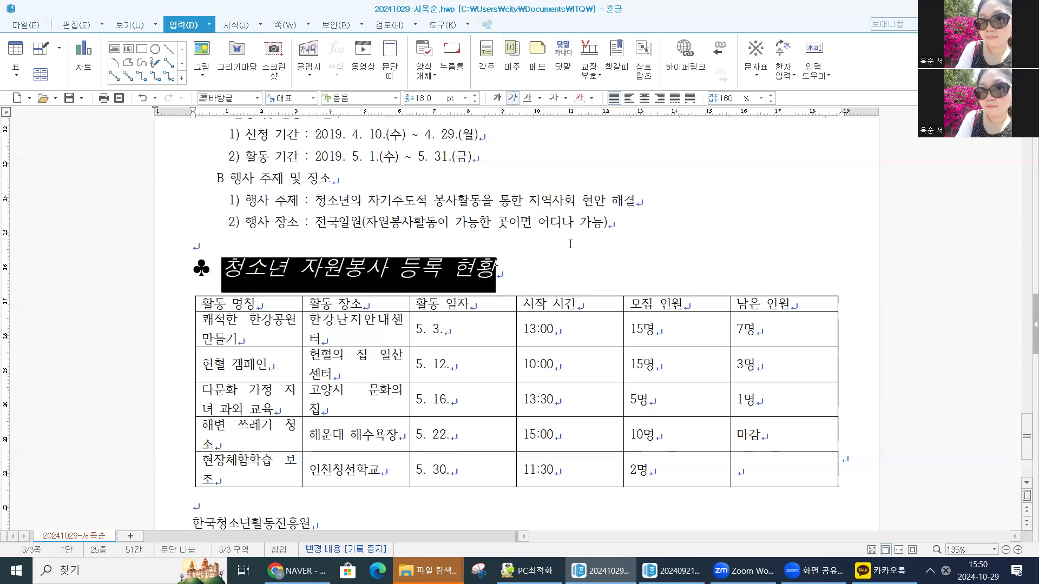
click(467, 283)
Add the v-shaped emphasis mark above the characters of "등록 현황" in the italic heading
click(406, 267)
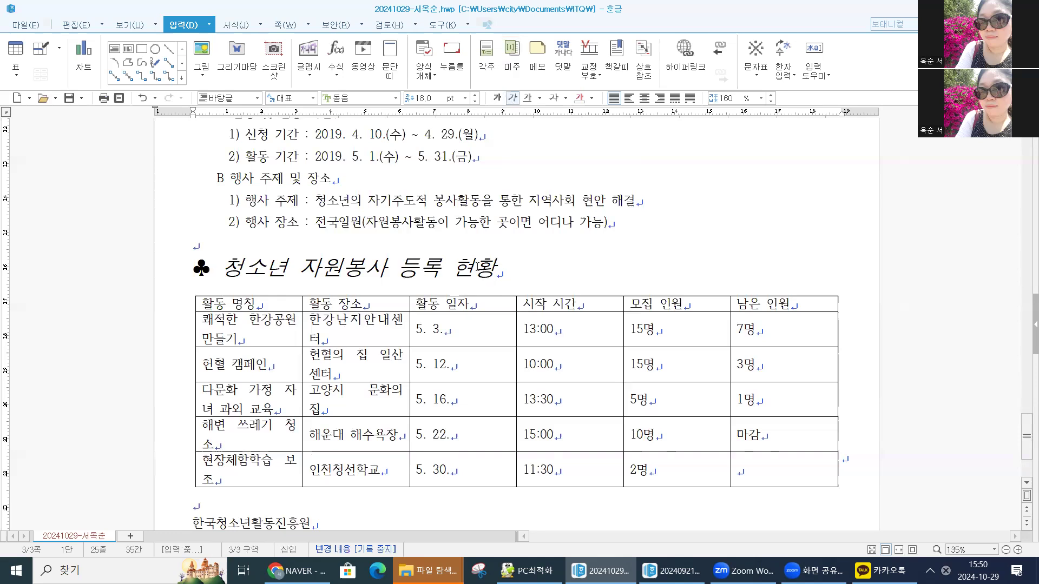
shift+click(489, 270)
right_click(486, 274)
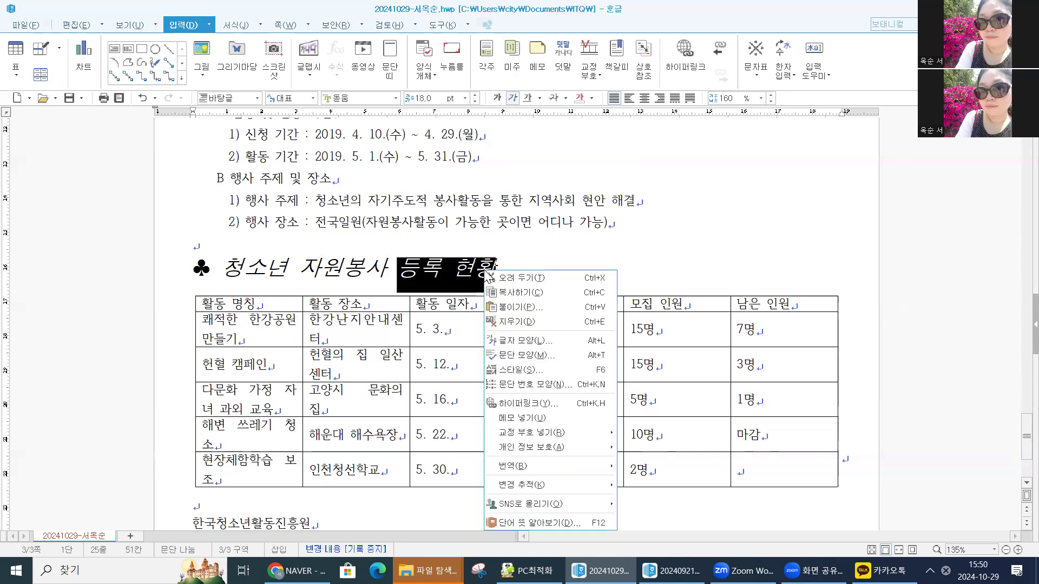
click(503, 346)
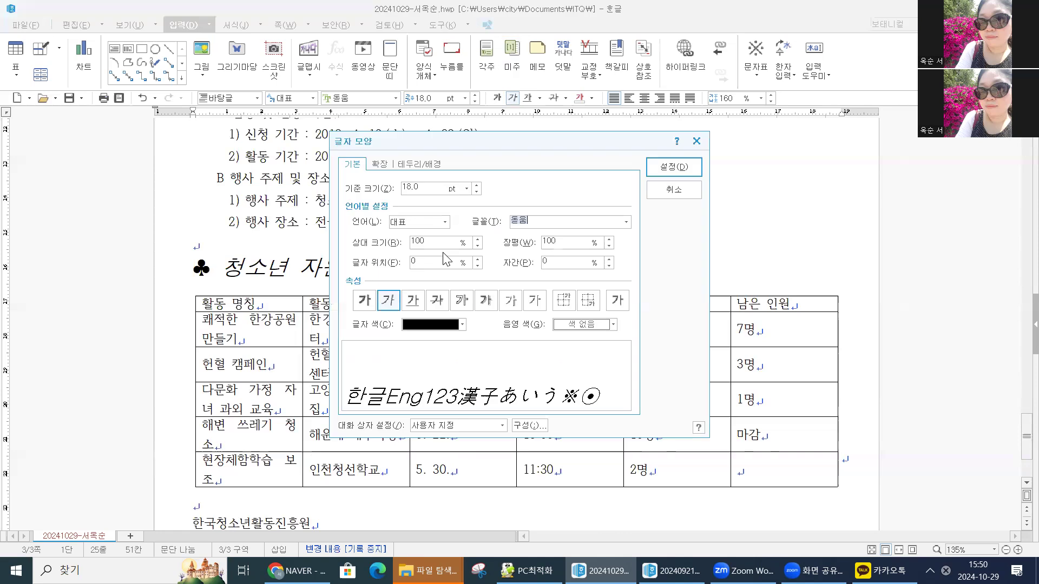
click(380, 164)
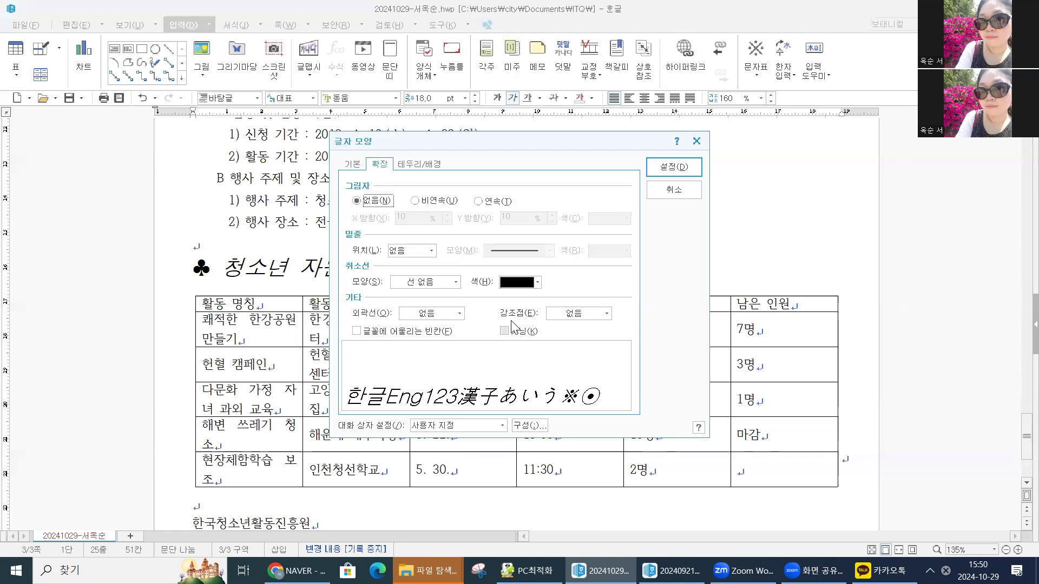
click(598, 314)
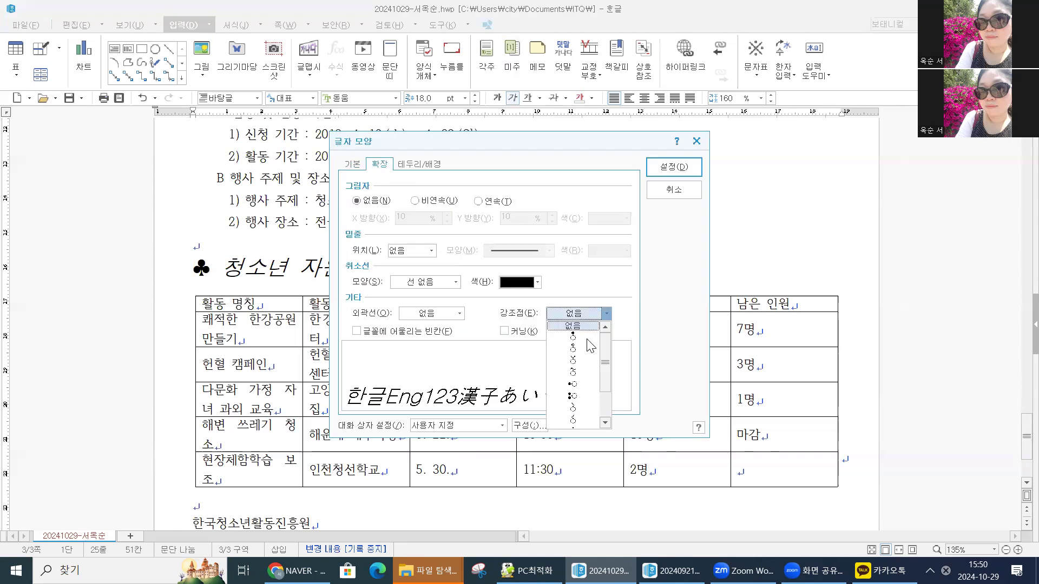
click(574, 371)
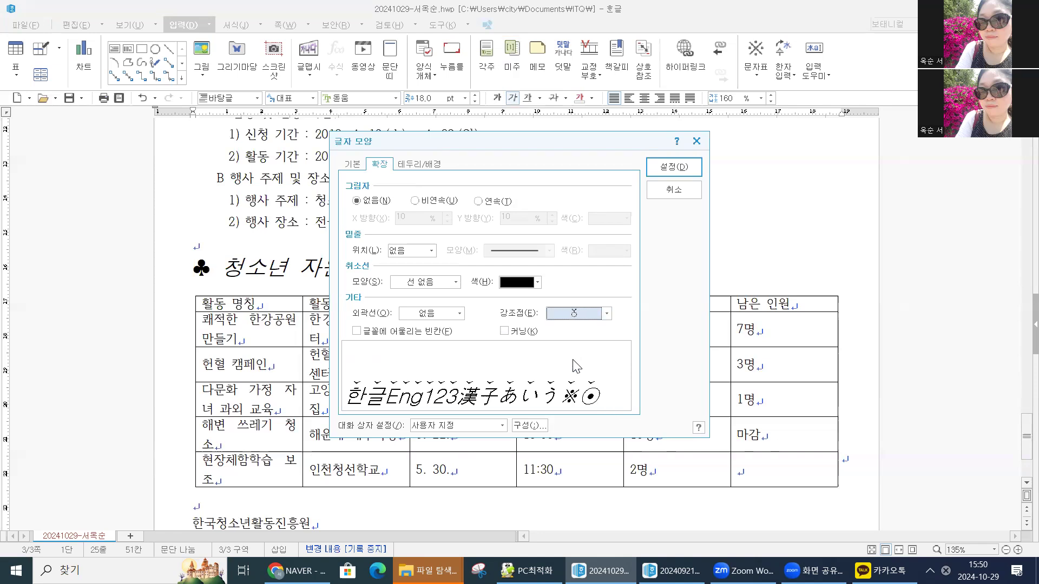
click(671, 167)
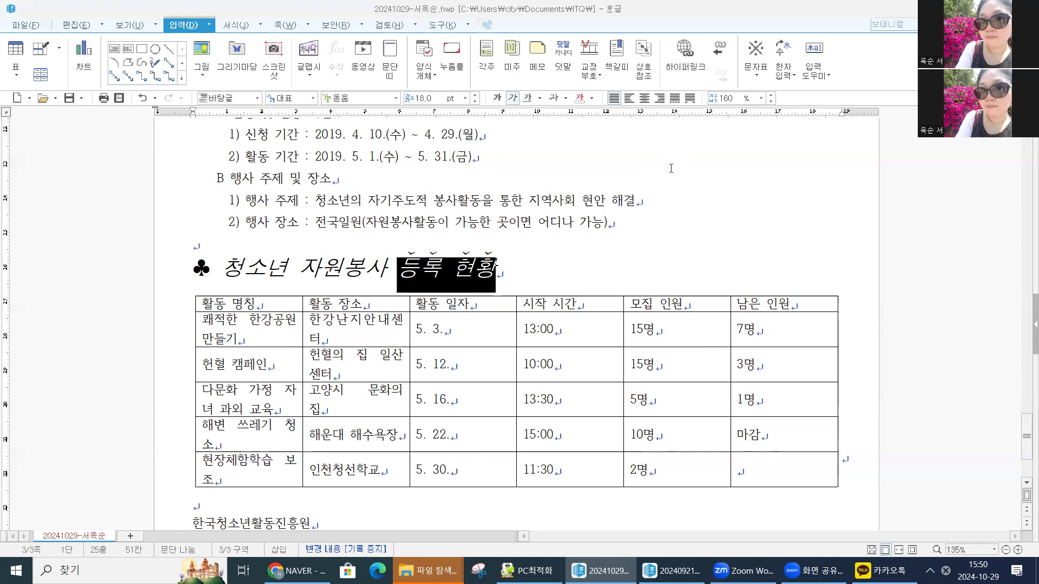
click(332, 258)
Merge the 마감 cell with the empty cell below it in the 남은 인원 column
scroll(250, 190, down, 3)
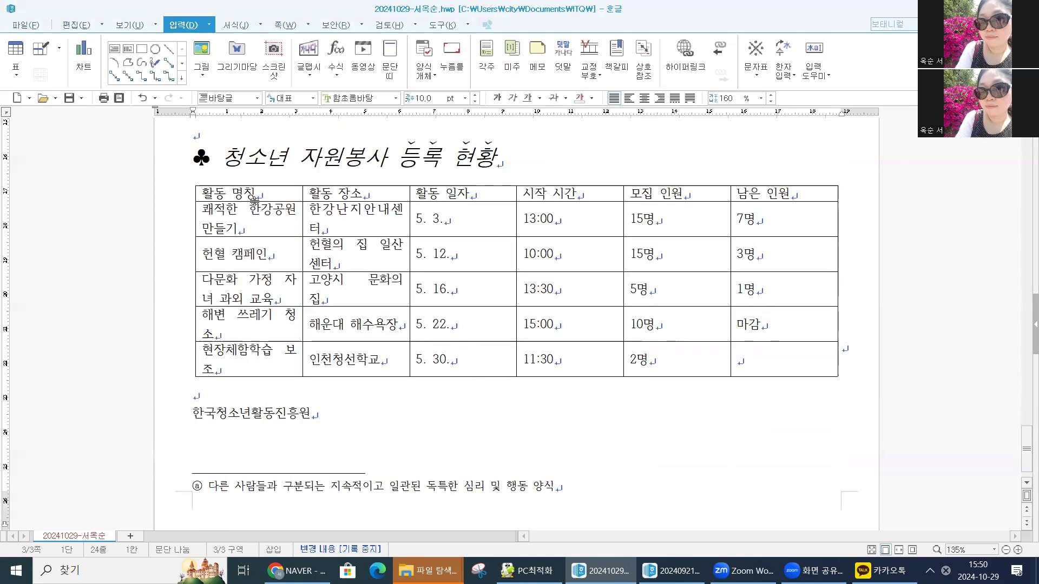
click(252, 193)
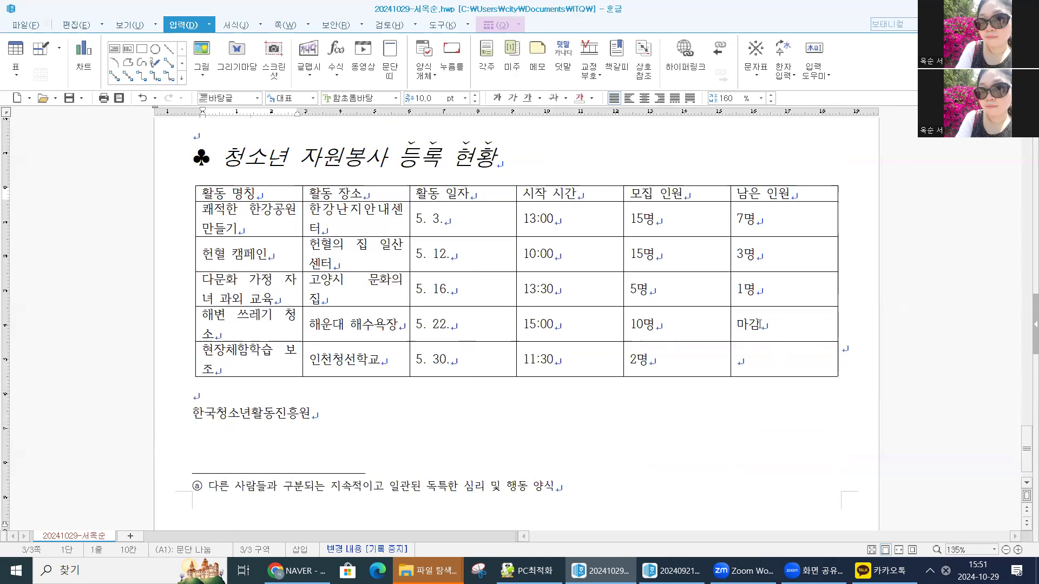
click(767, 355)
drag(767, 325, 767, 359)
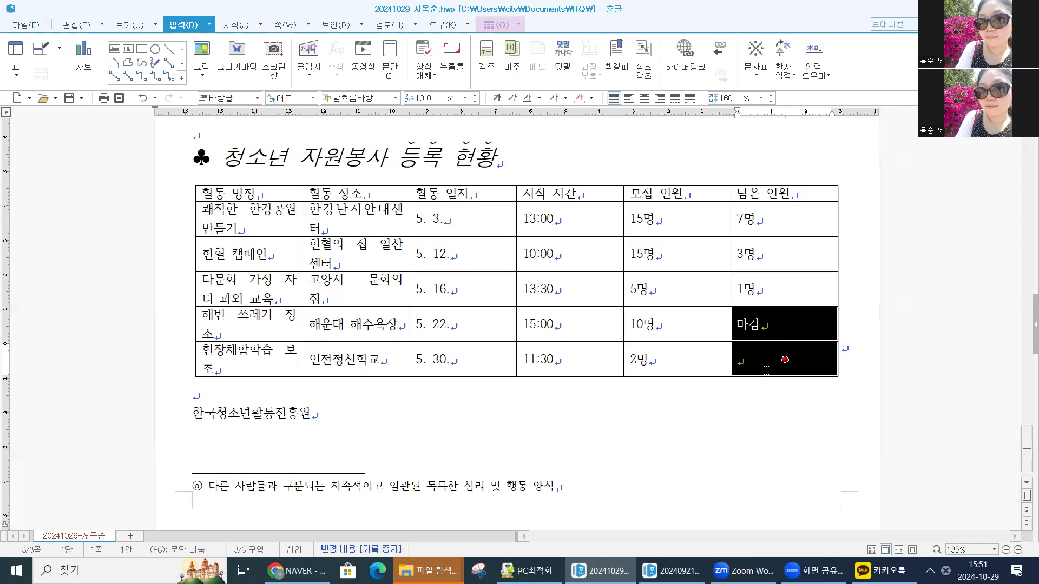
key(m)
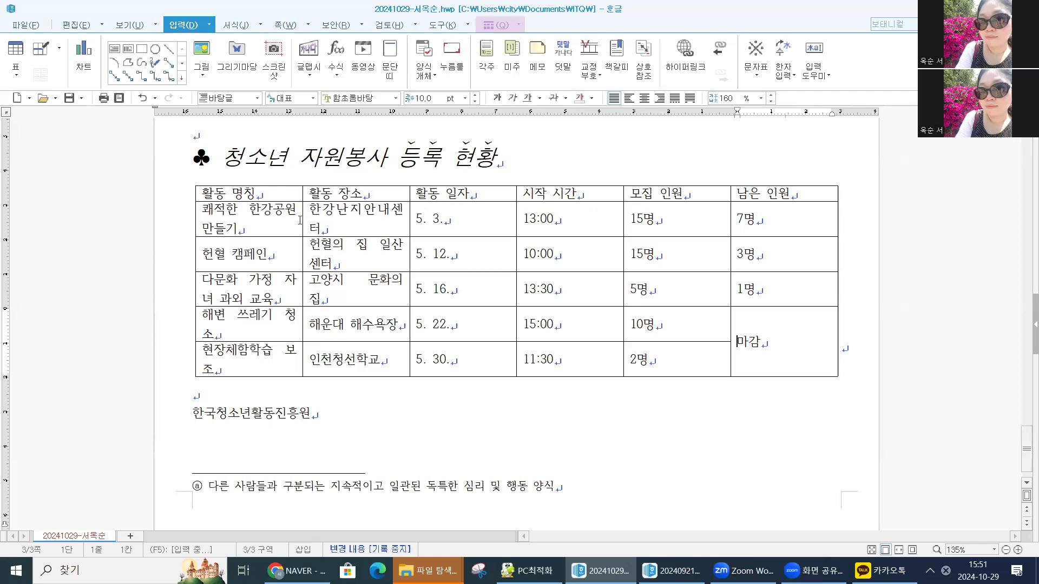
Set the text of the whole volunteer registration table to the 굴림 font and center it
click(259, 193)
shift+click(782, 368)
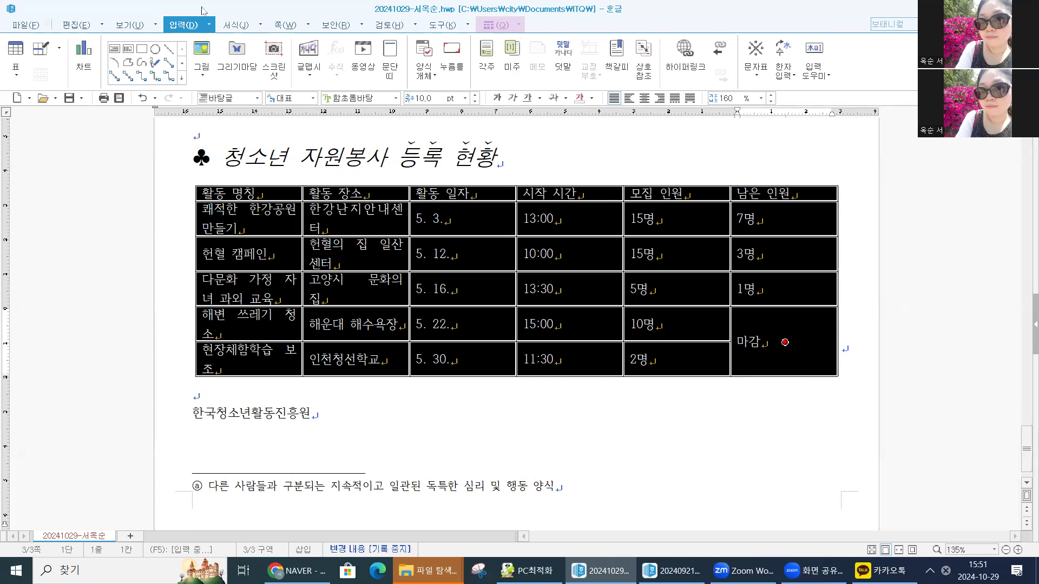
click(396, 97)
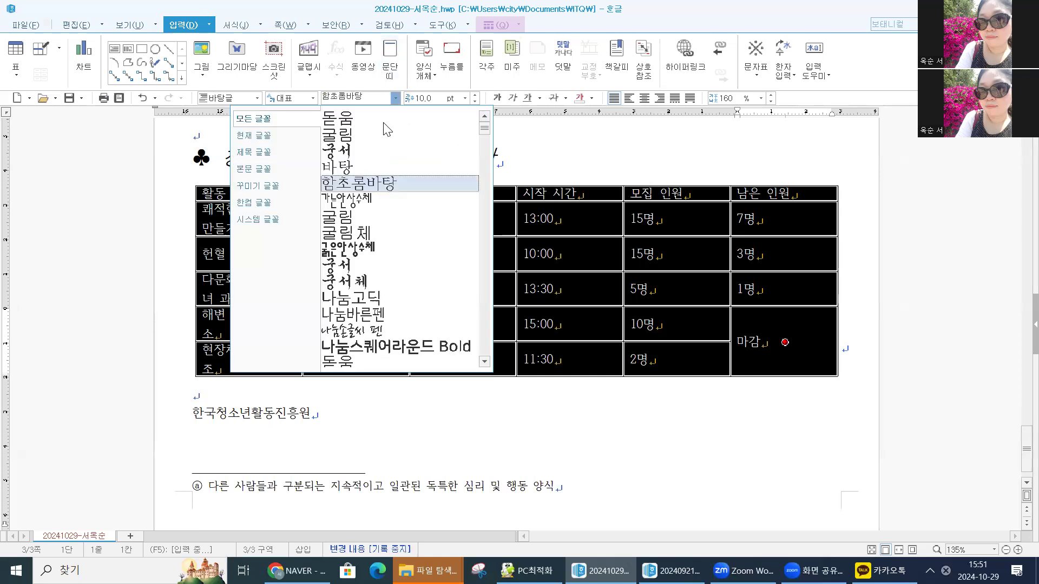
click(384, 123)
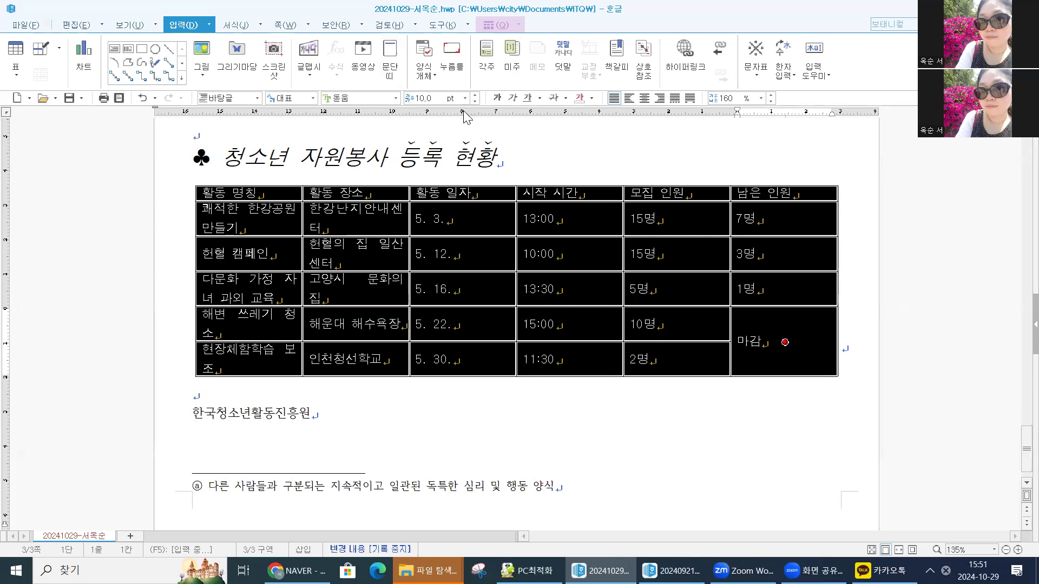
click(397, 98)
click(393, 140)
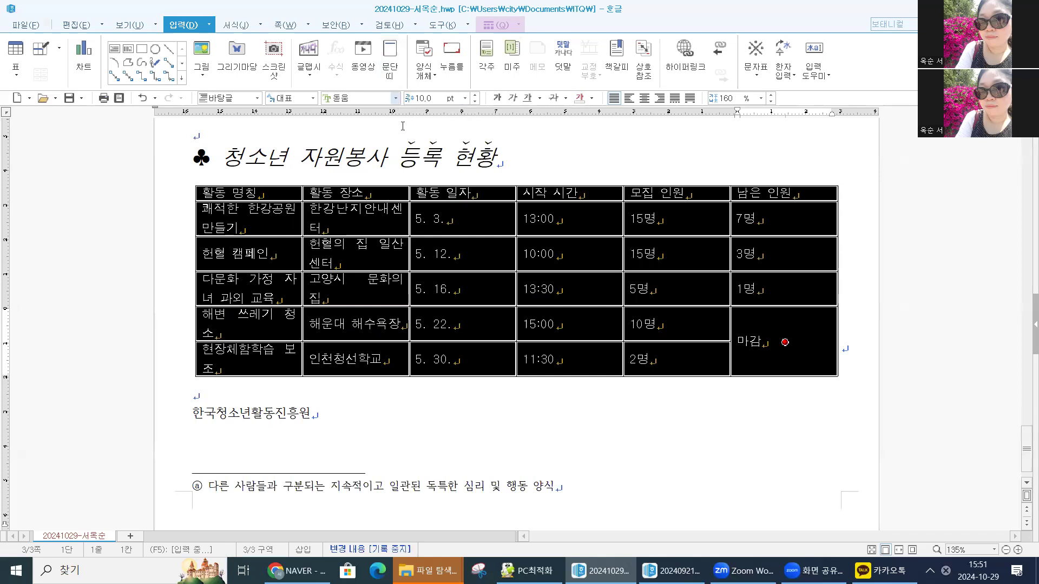
click(646, 99)
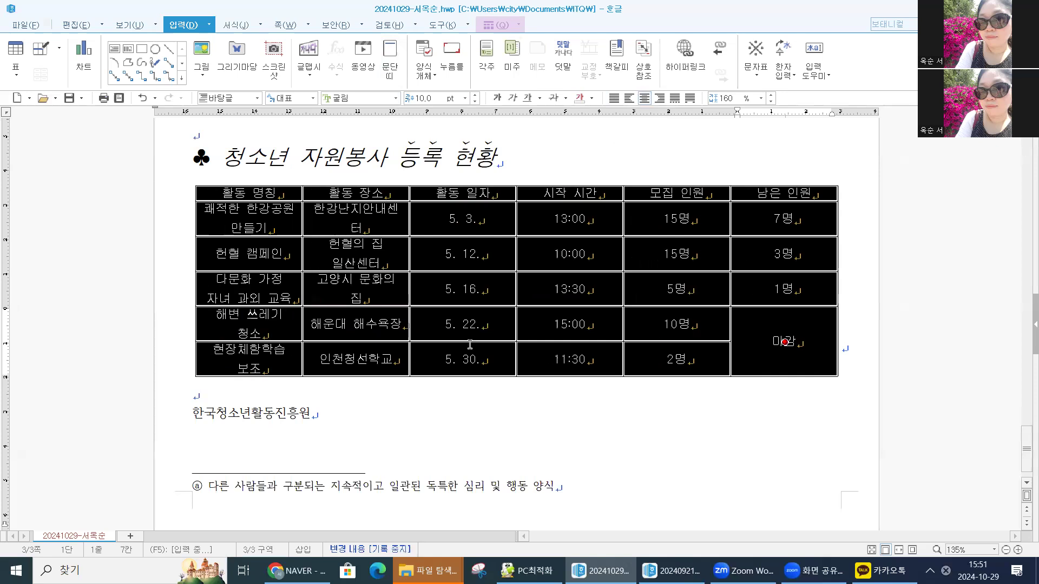
click(419, 392)
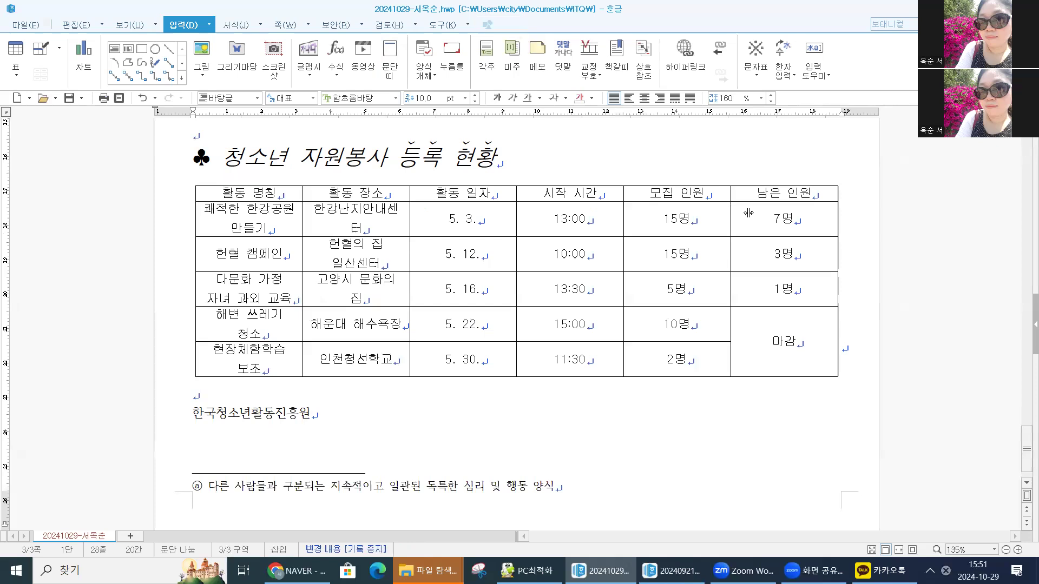
Adjust the column widths of the volunteer registration table so every cell's text fits on a single line
drag(623, 223, 661, 224)
drag(517, 225, 564, 222)
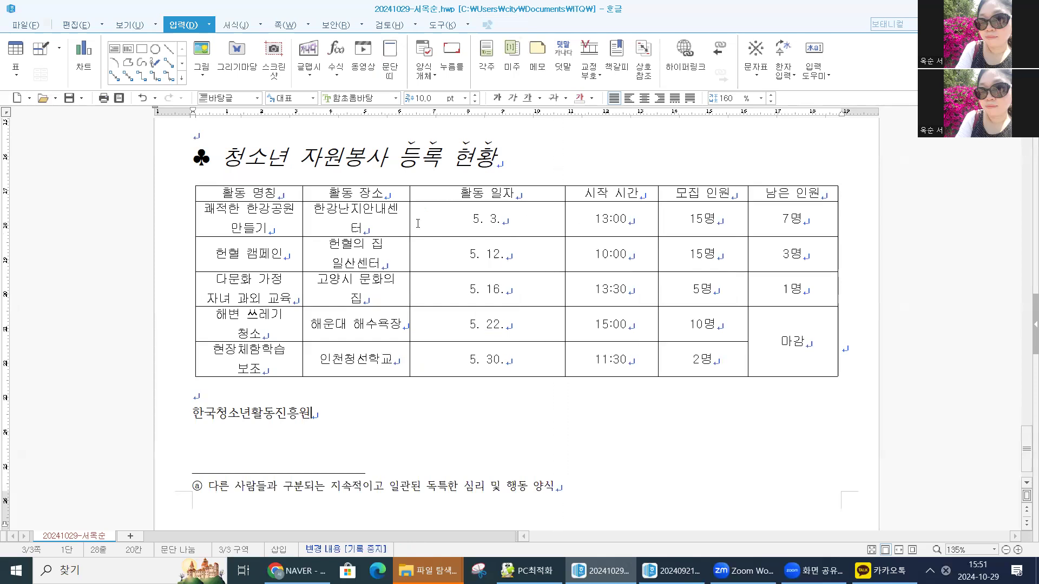
drag(418, 221, 452, 221)
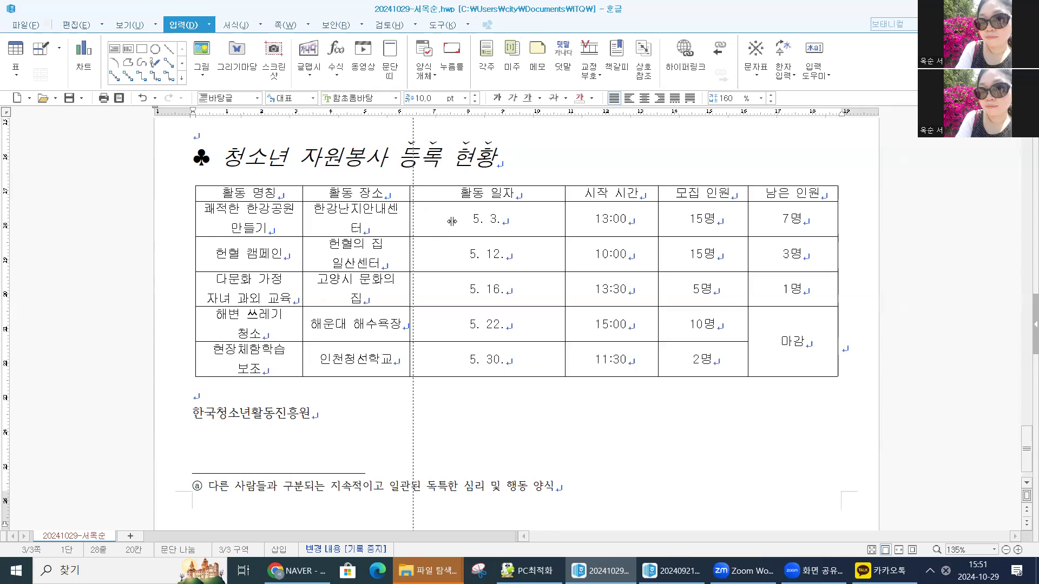
drag(302, 213, 344, 220)
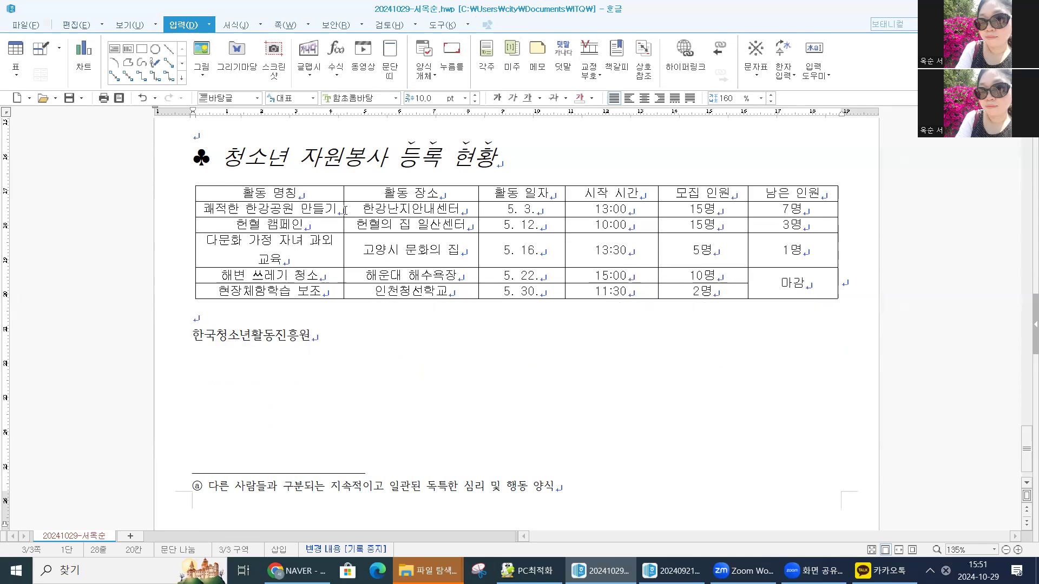
drag(344, 212, 368, 211)
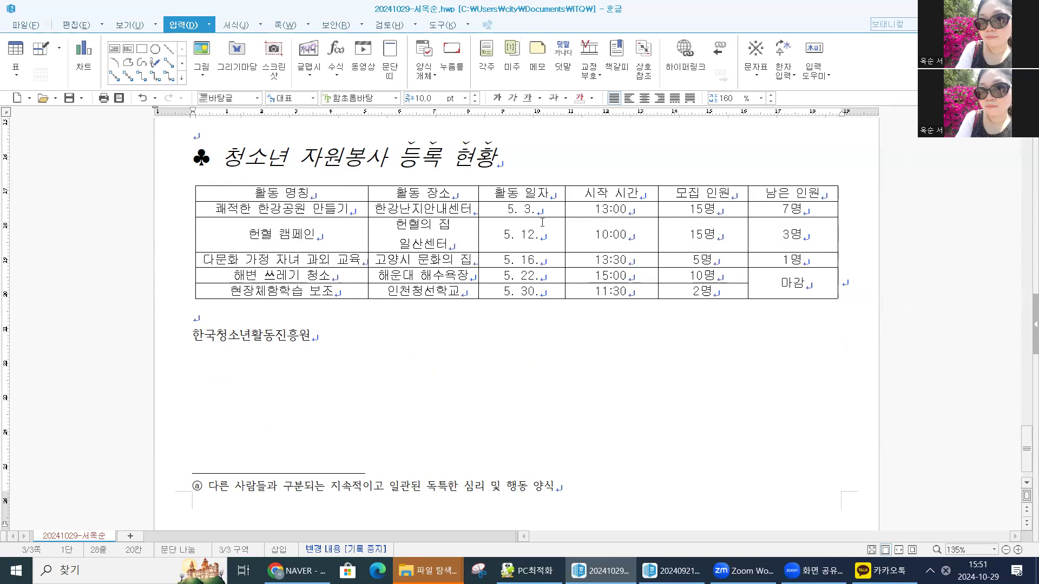
drag(565, 211, 575, 211)
click(537, 276)
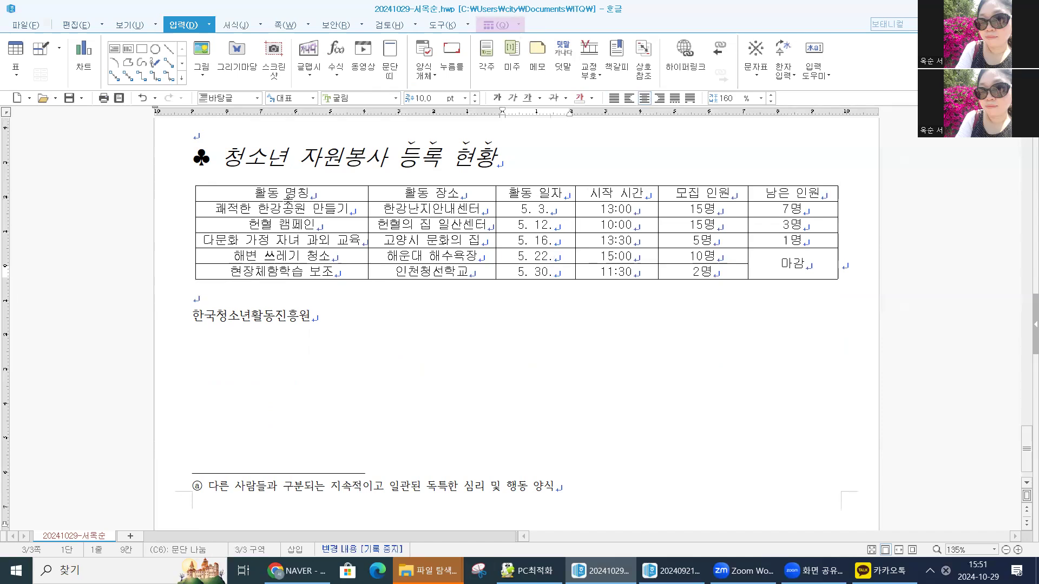
Set the outer left and right borders of the whole registration table to 선 없음 (no line)
drag(313, 196, 796, 270)
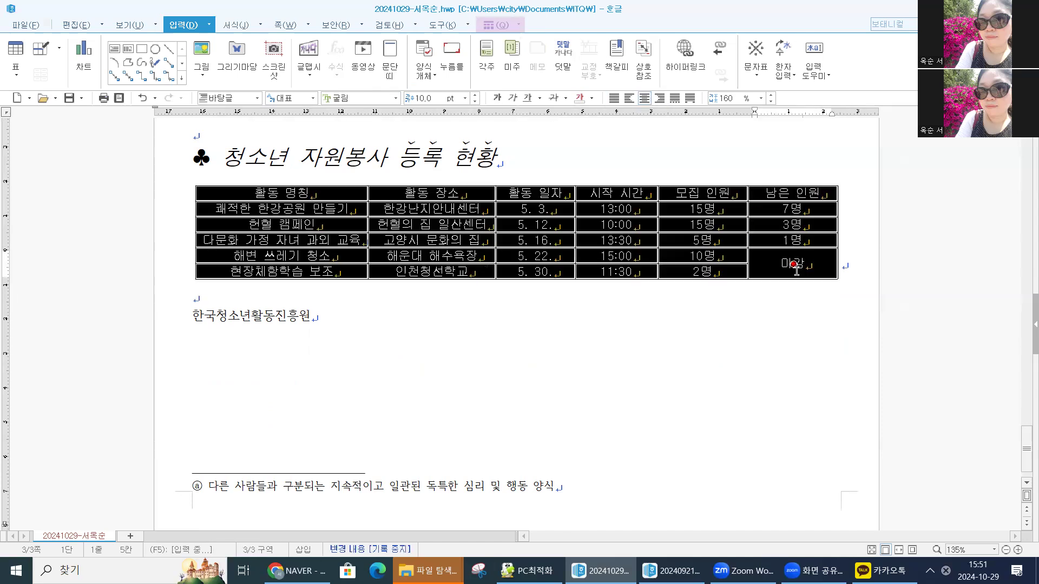
key(l)
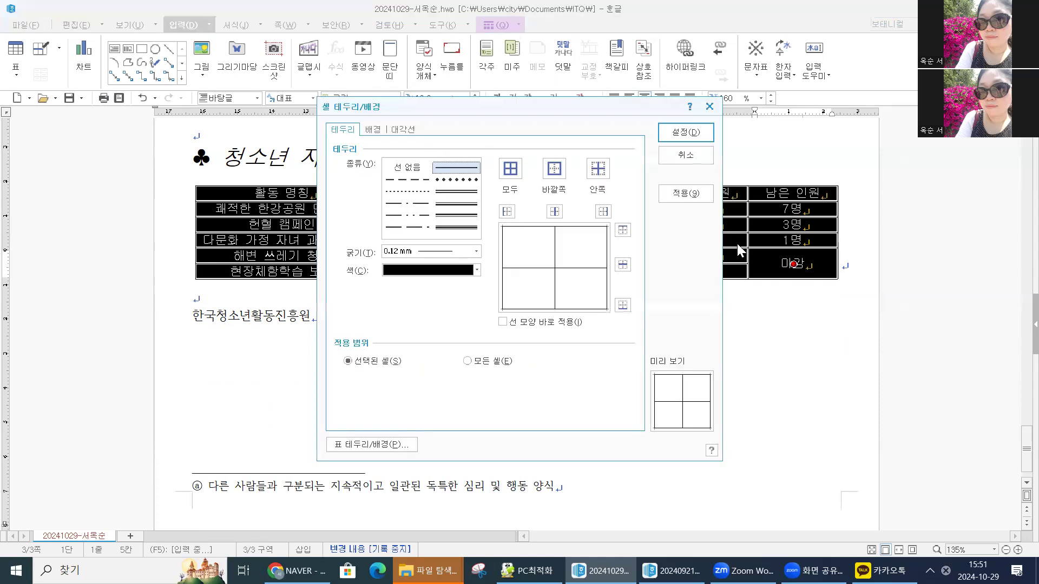
click(418, 168)
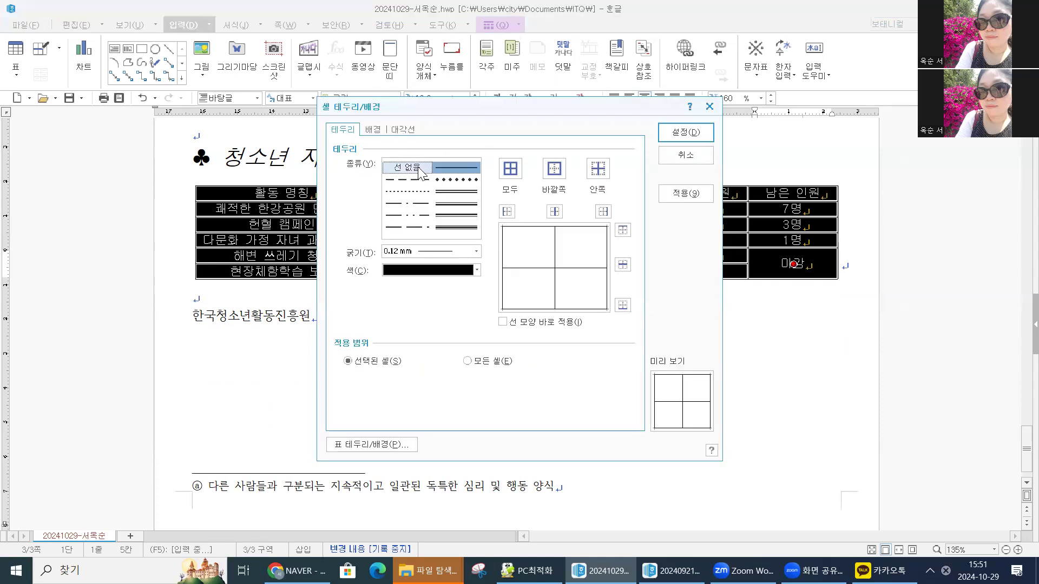
click(506, 211)
click(603, 211)
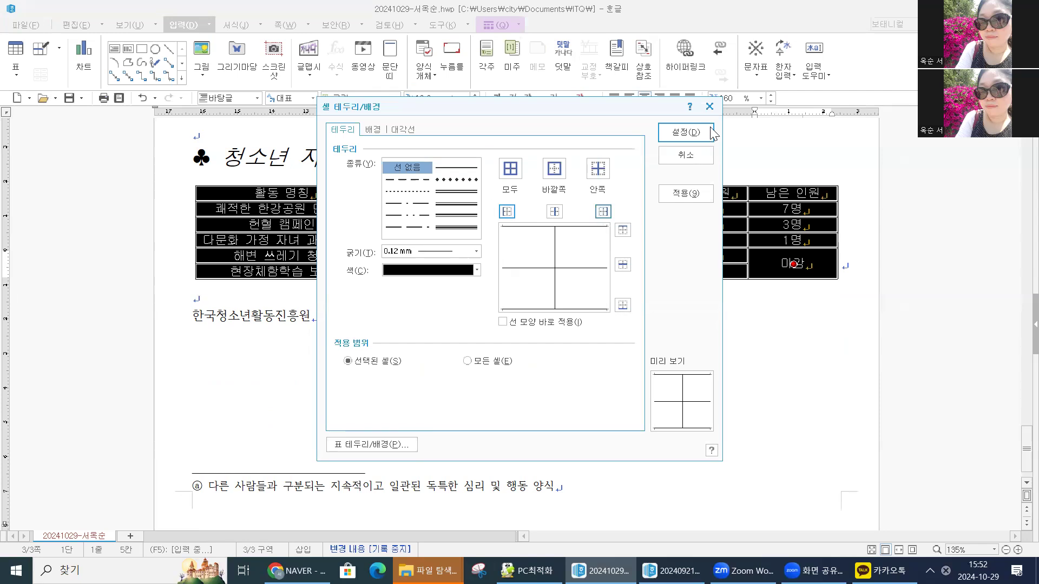
Apply 0.5 mm double lines to the table's top and bottom borders, and increase the height of all rows
click(450, 194)
click(622, 230)
click(623, 305)
click(622, 306)
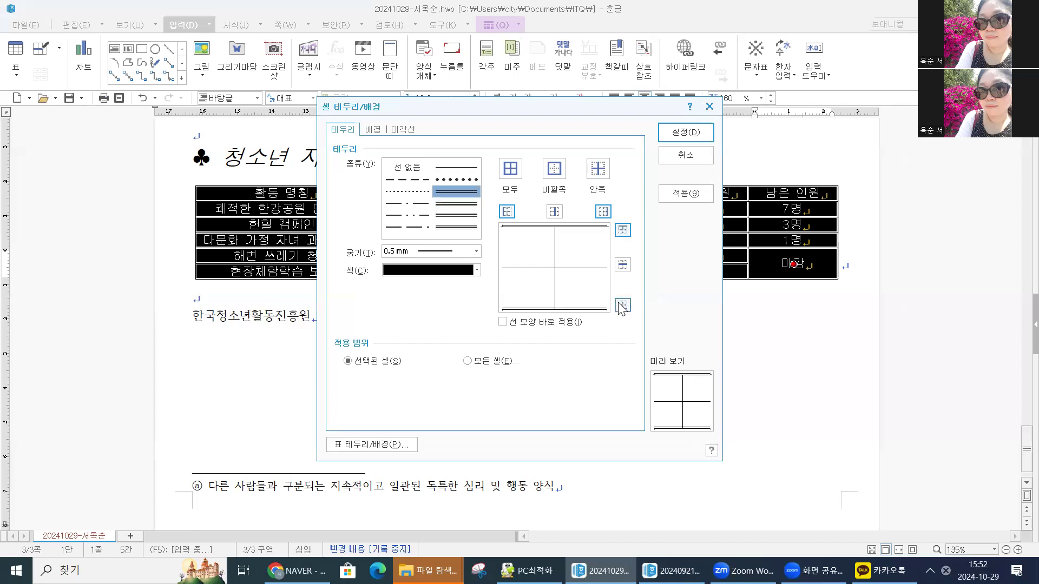
click(679, 131)
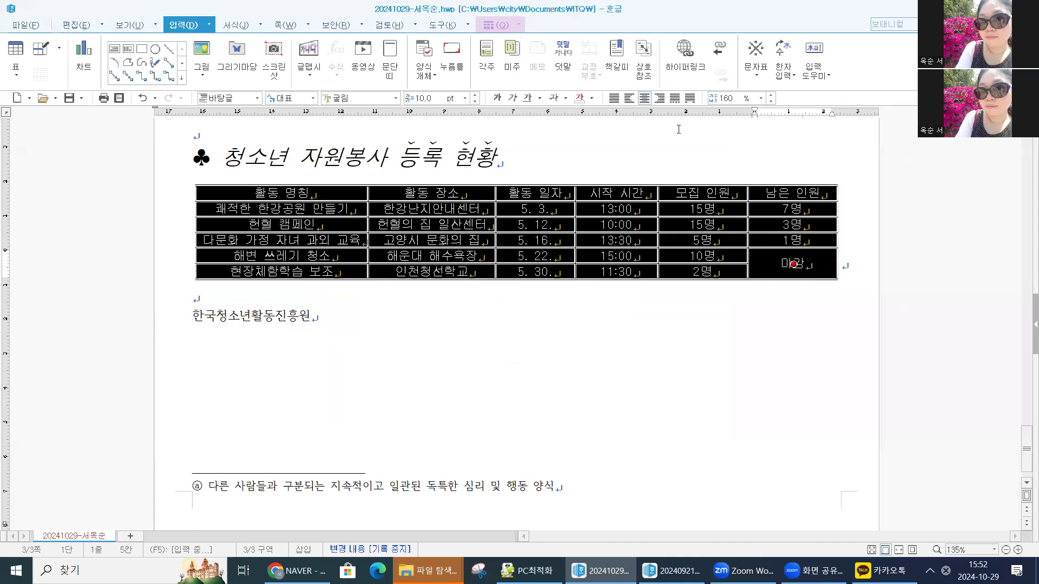
key(ctrl+Down)
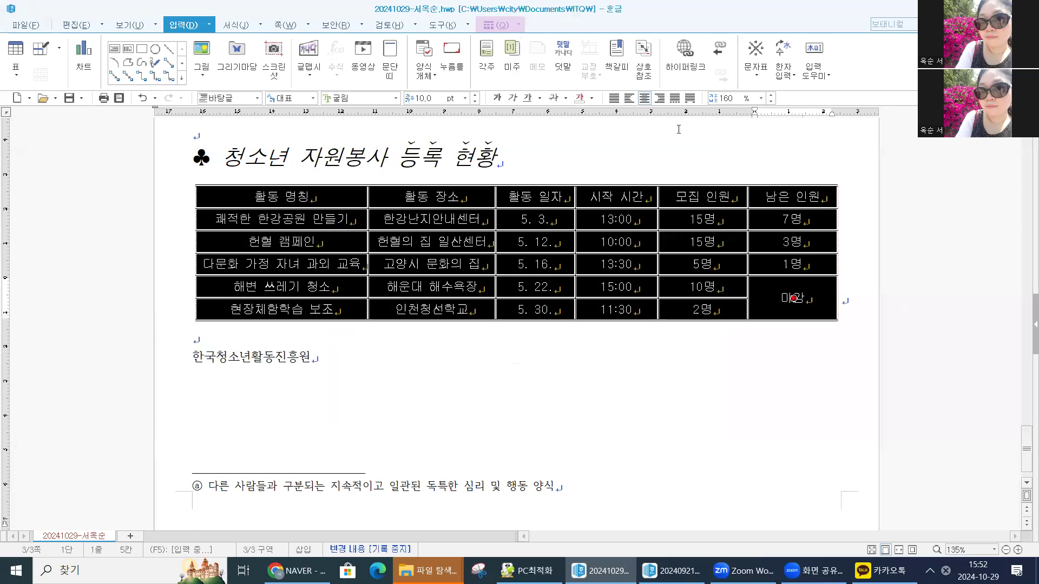
Give the table's header row a double-line bottom border
drag(340, 197, 695, 196)
drag(770, 192, 771, 195)
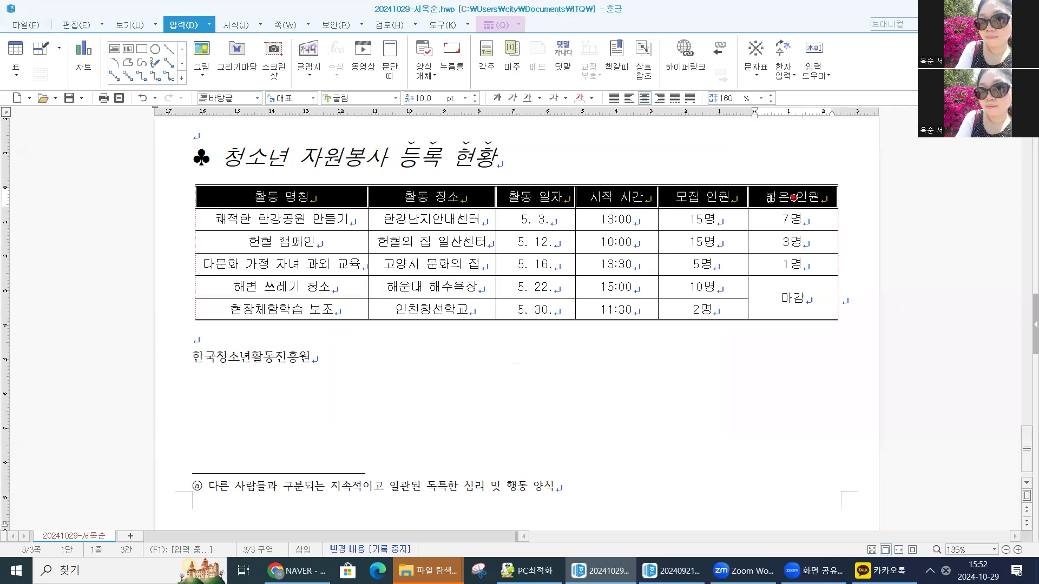
key(l)
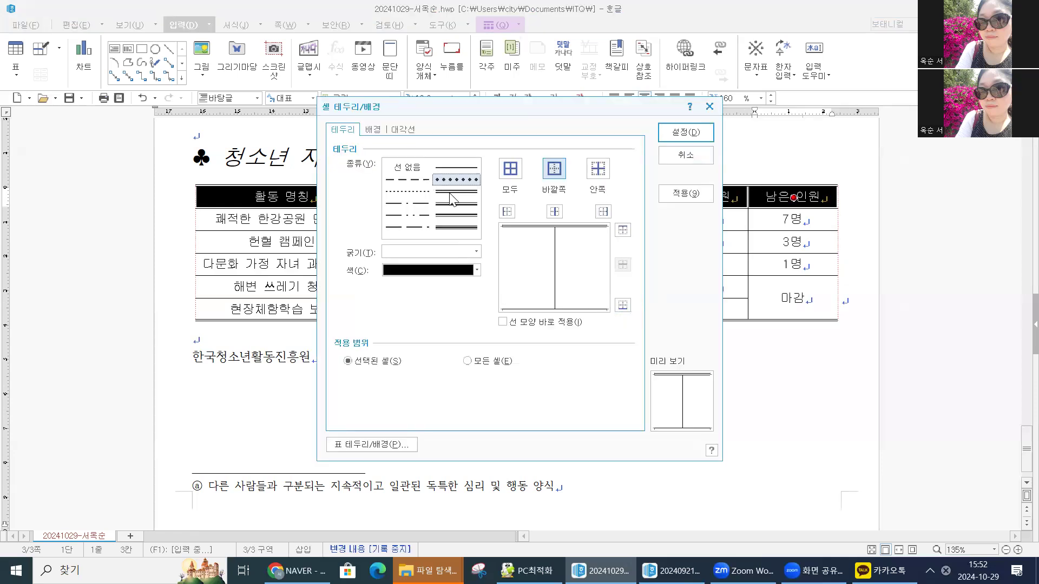
click(450, 193)
click(623, 305)
Fill the header row with a gradient that starts in yellow and ends in white
click(375, 132)
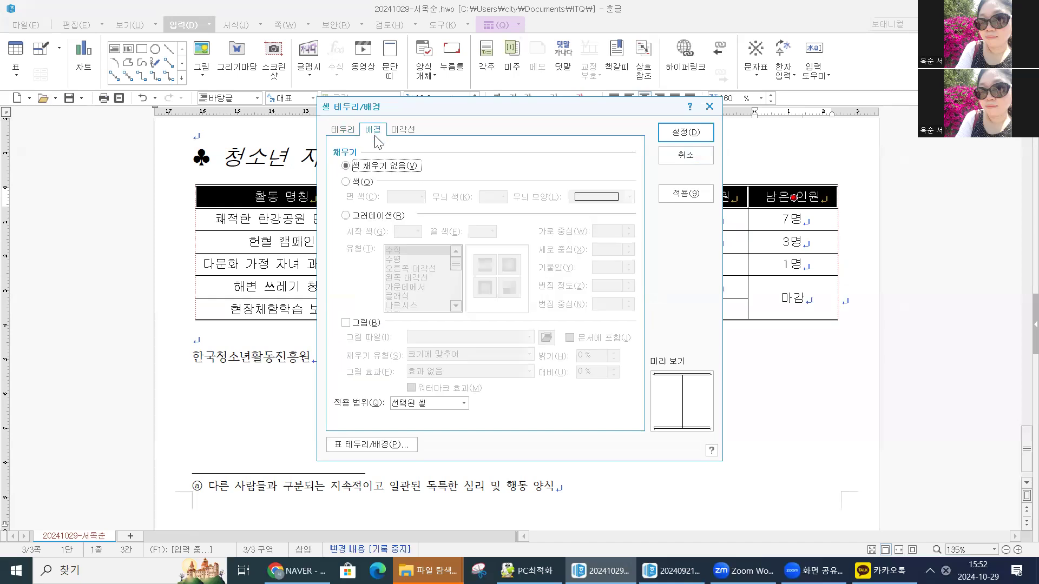
click(348, 216)
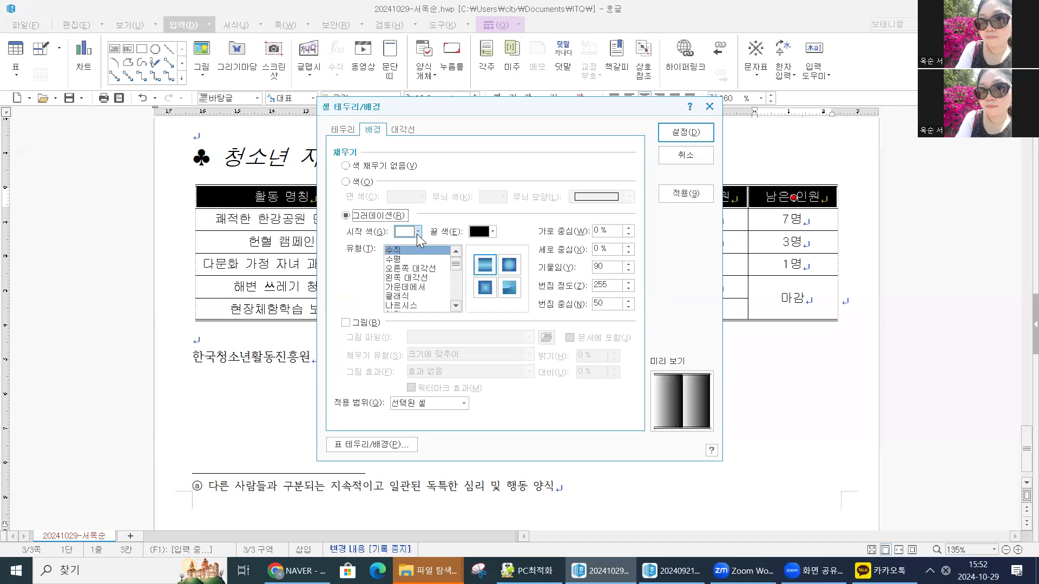
click(417, 233)
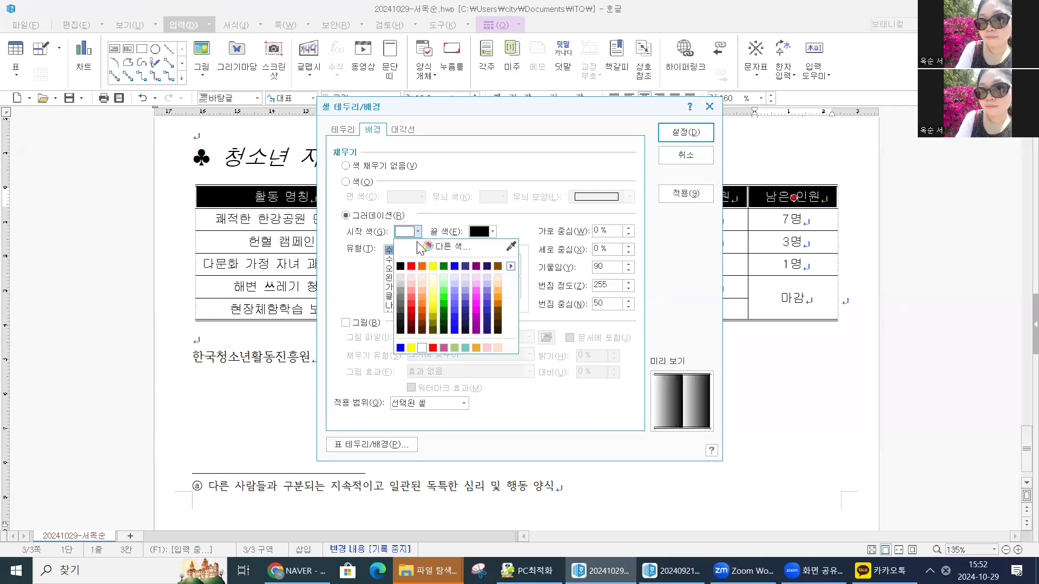
click(433, 264)
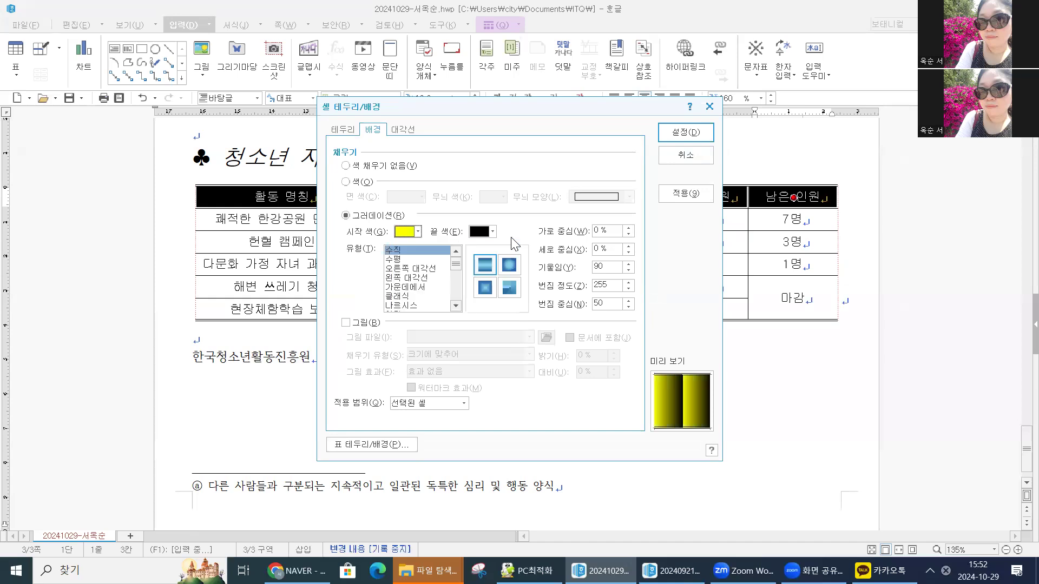
click(493, 233)
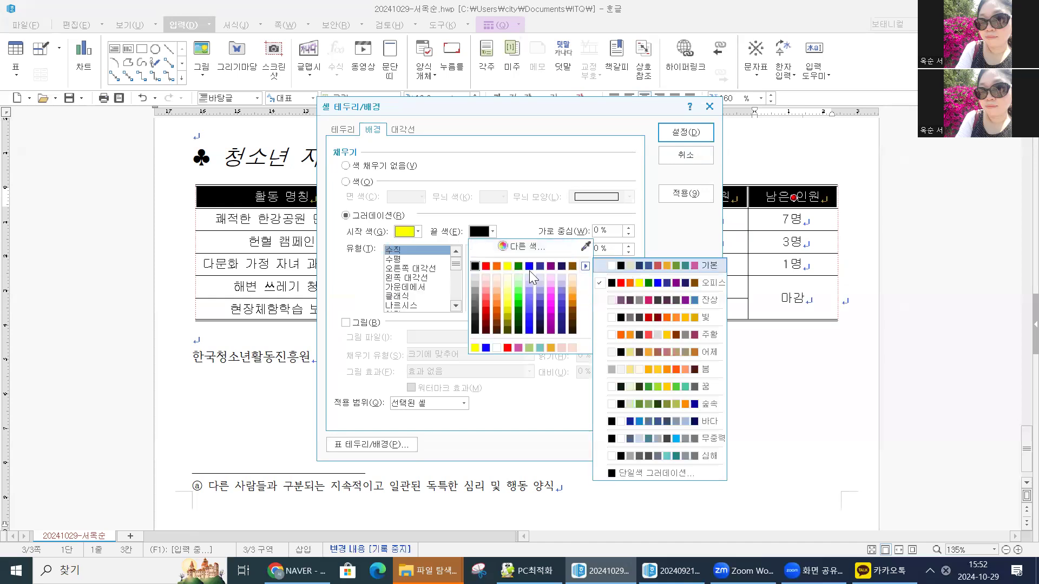
click(474, 277)
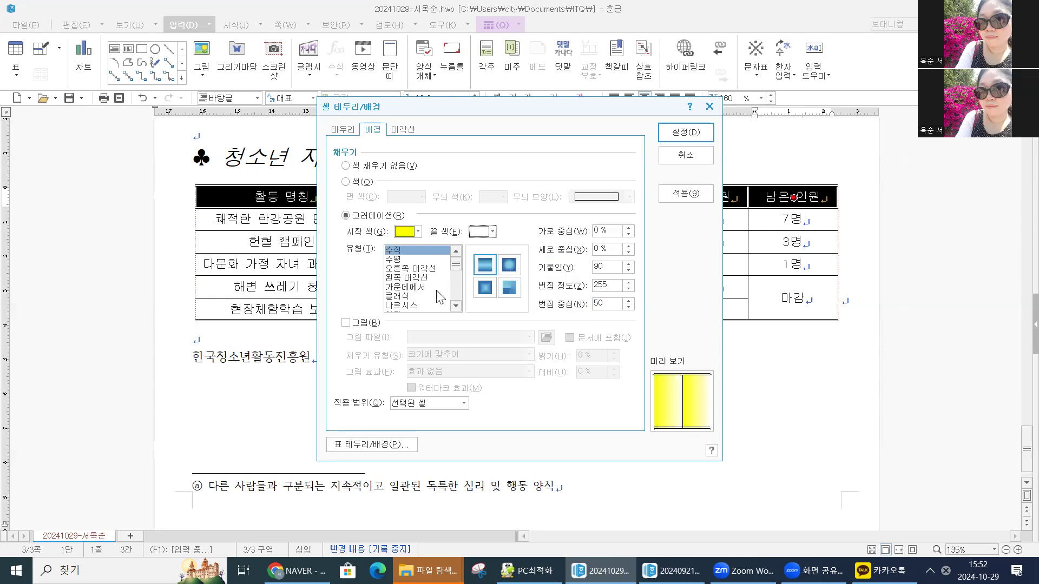
click(693, 133)
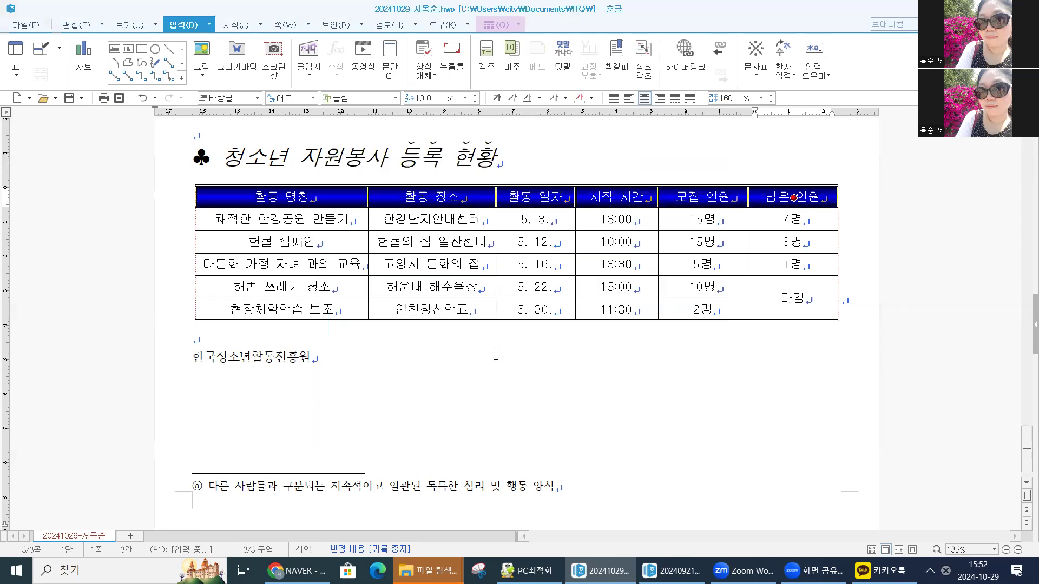
Set the character size of the line "한국청소년활동진흥원" below the table to 24 pt
click(196, 361)
click(191, 357)
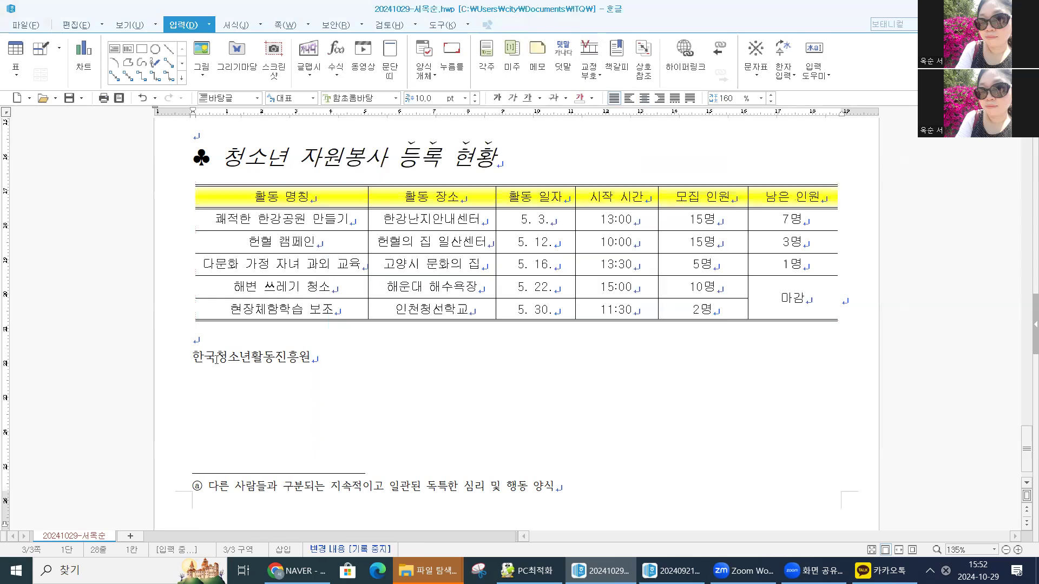
double_click(295, 367)
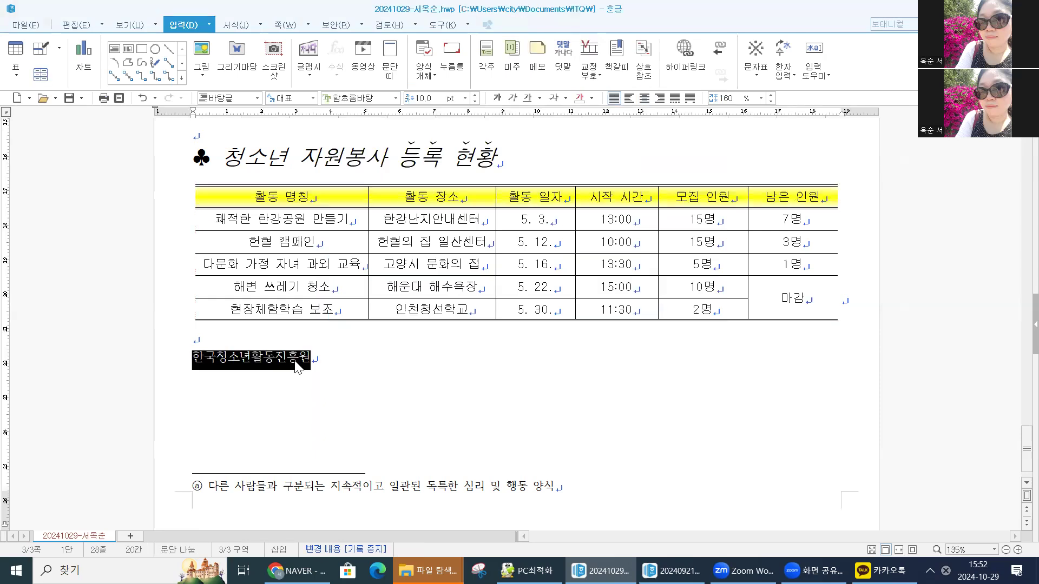
right_click(296, 363)
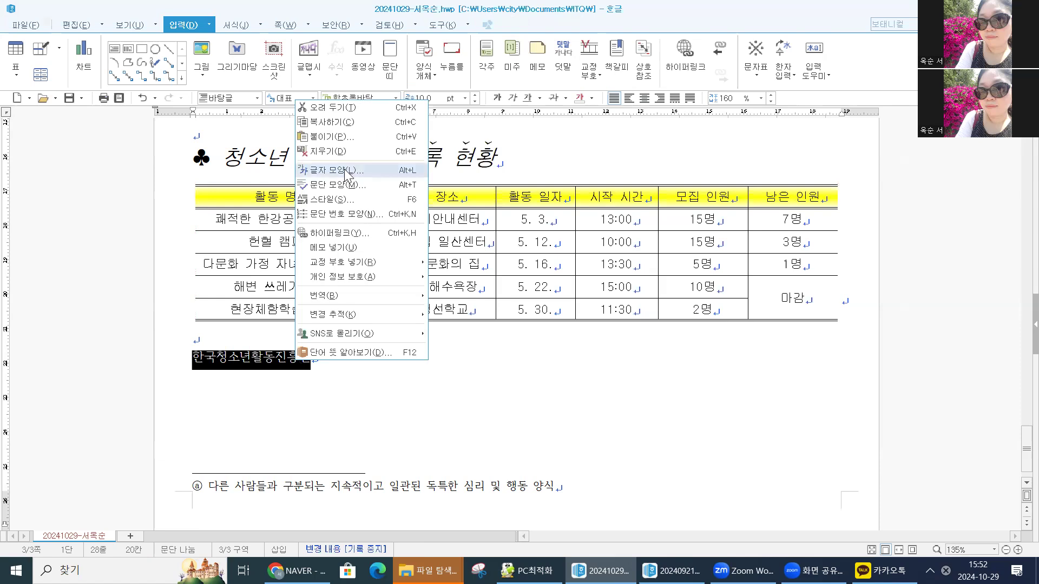
click(345, 170)
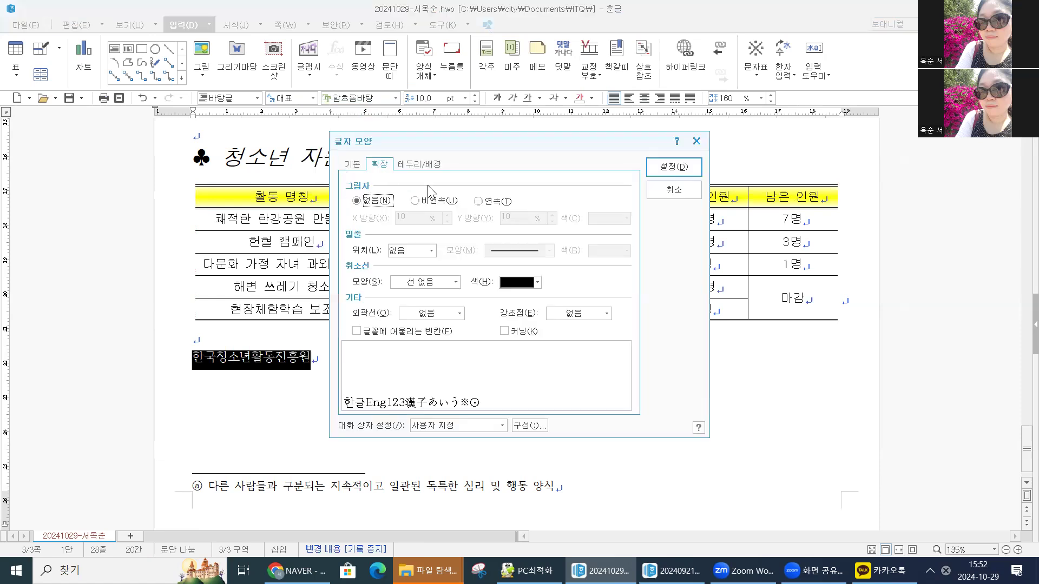
click(353, 164)
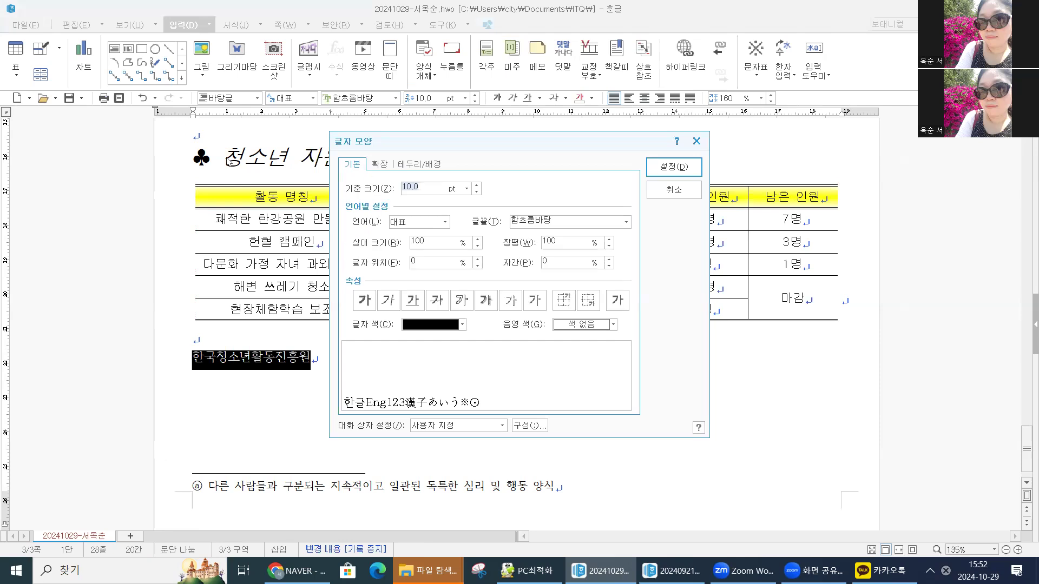
text(274)
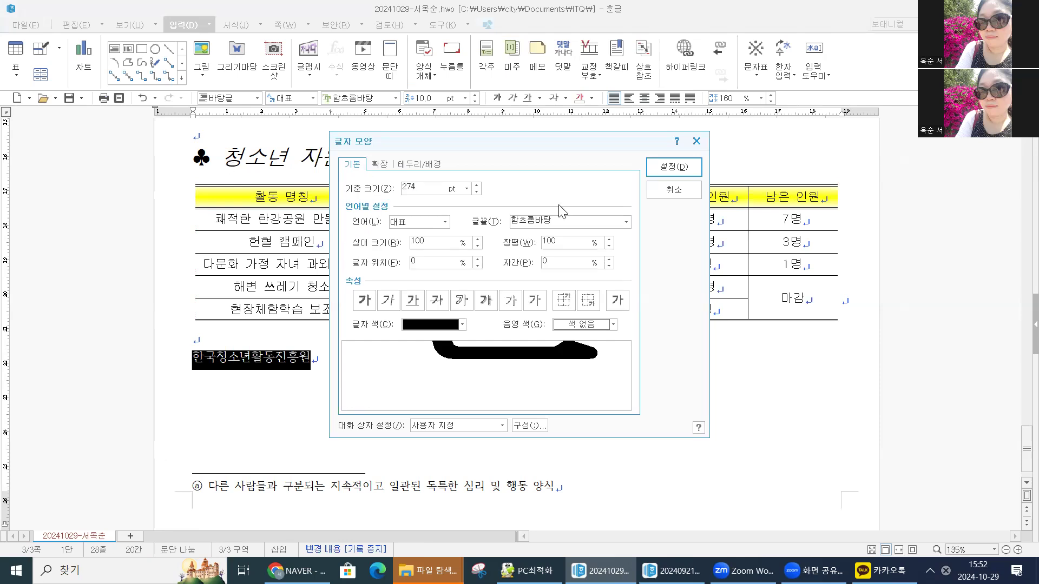
key(BackSpace)
key(BackSpace)
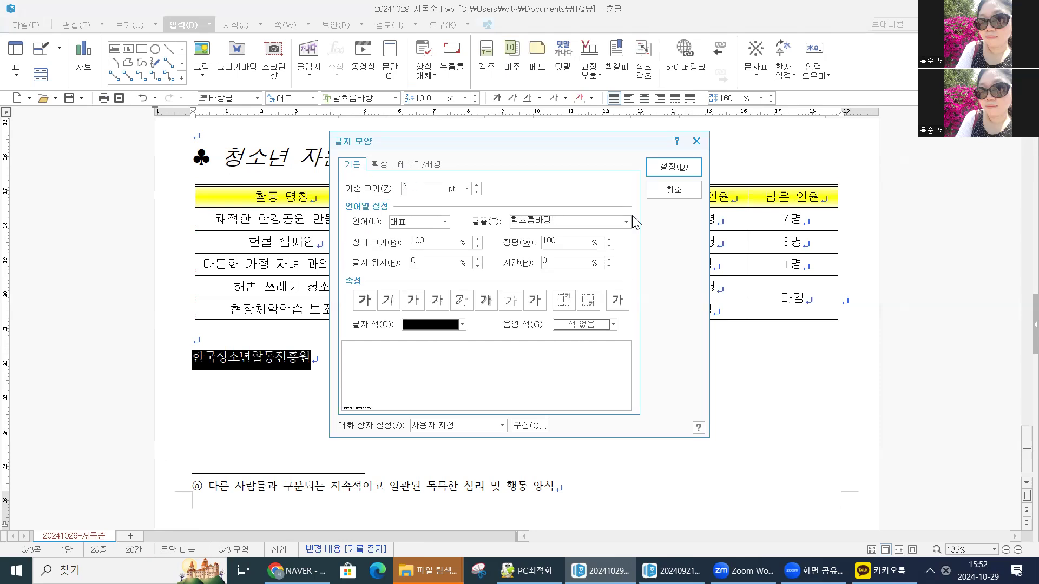
text(4)
Choose the 궁서 font for the selected "한국청소년활동진흥원" text
click(624, 222)
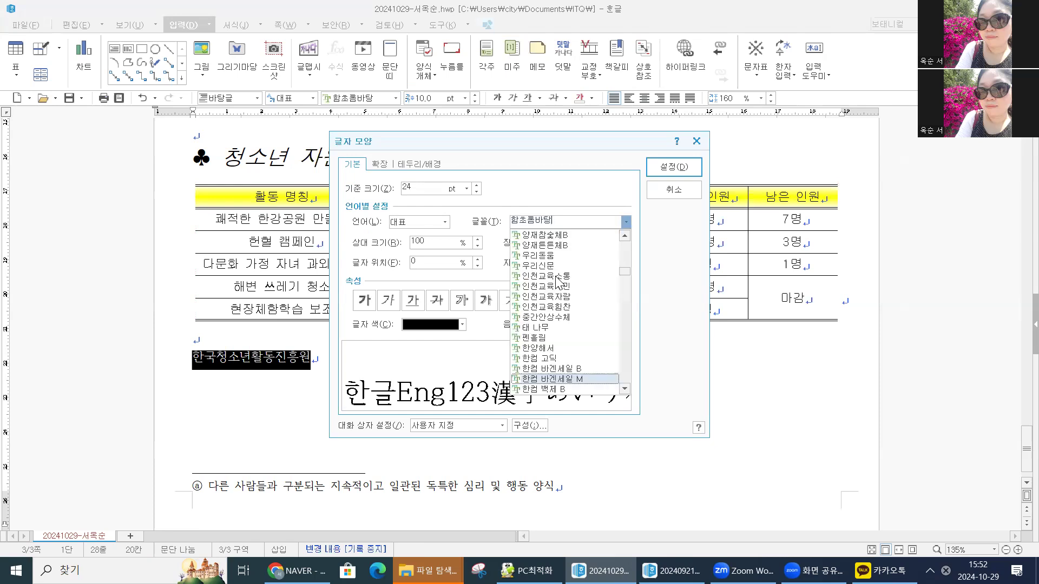
click(627, 263)
scroll(553, 301, up, 6)
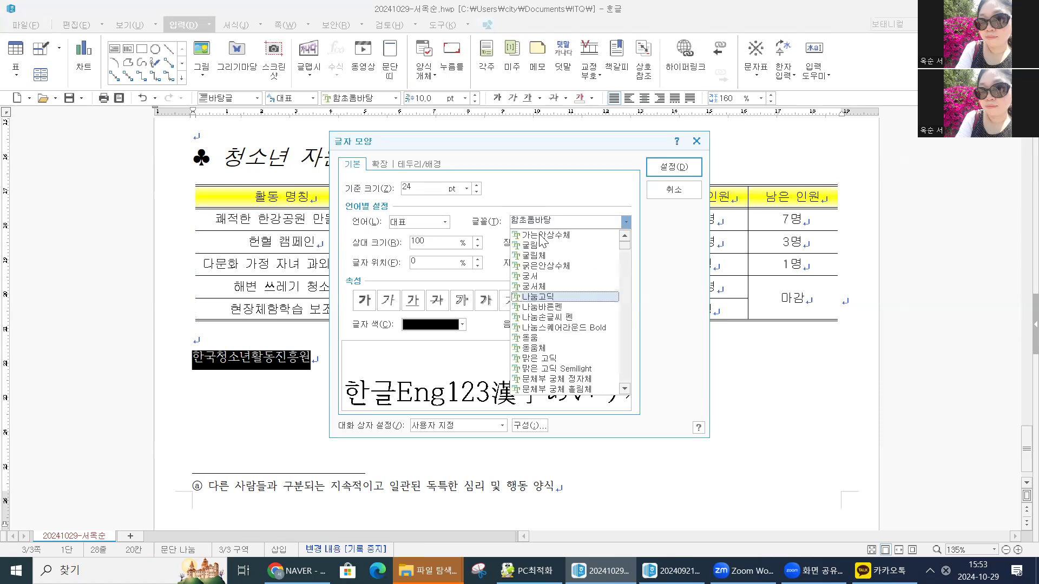
click(540, 277)
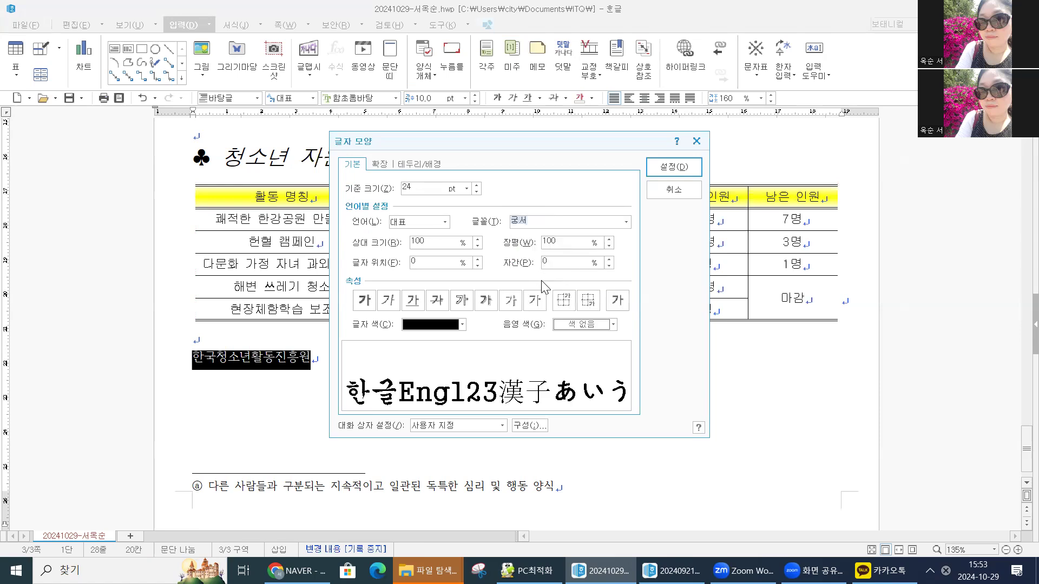